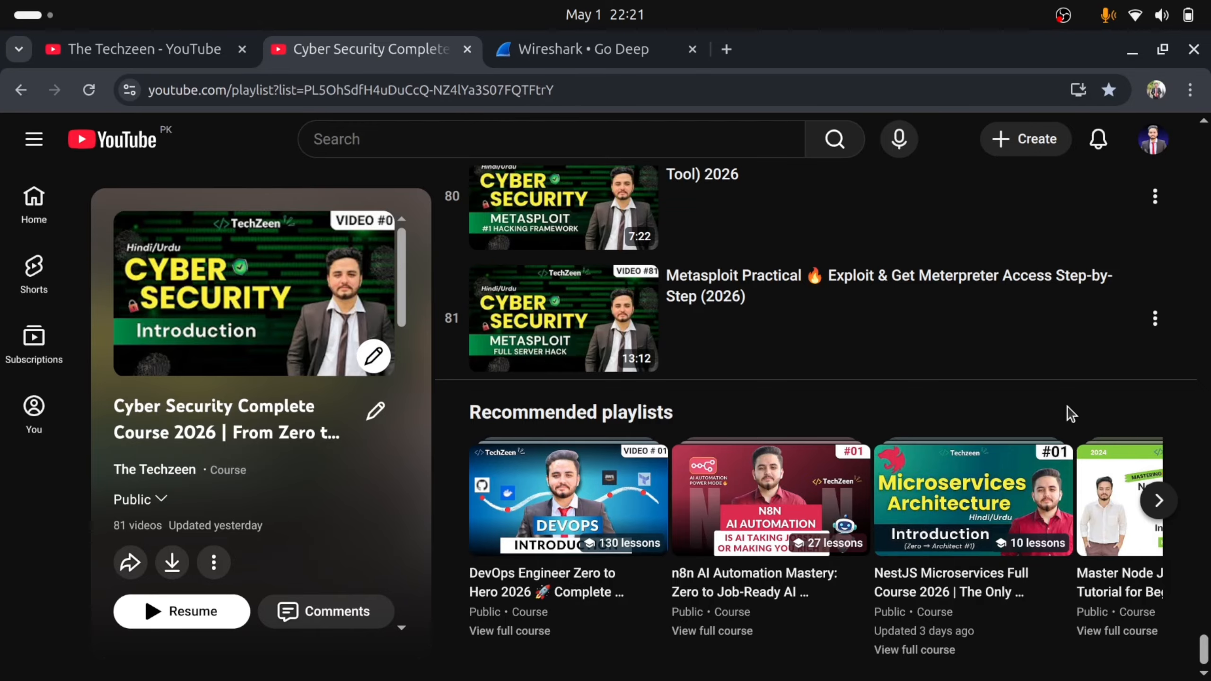
{"action": "scroll", "coordinate": [1071, 413], "scroll_direction": "up", "scroll_amount": 20}
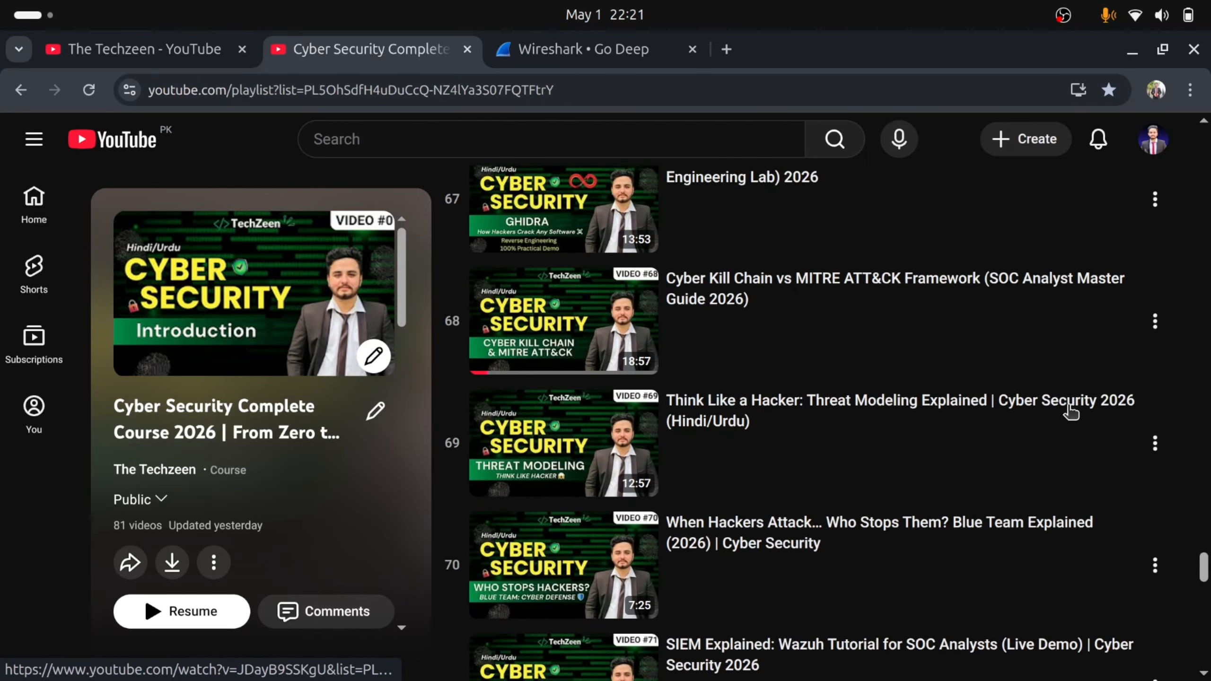
{"action": "scroll", "coordinate": [1071, 413], "scroll_direction": "up", "scroll_amount": 20}
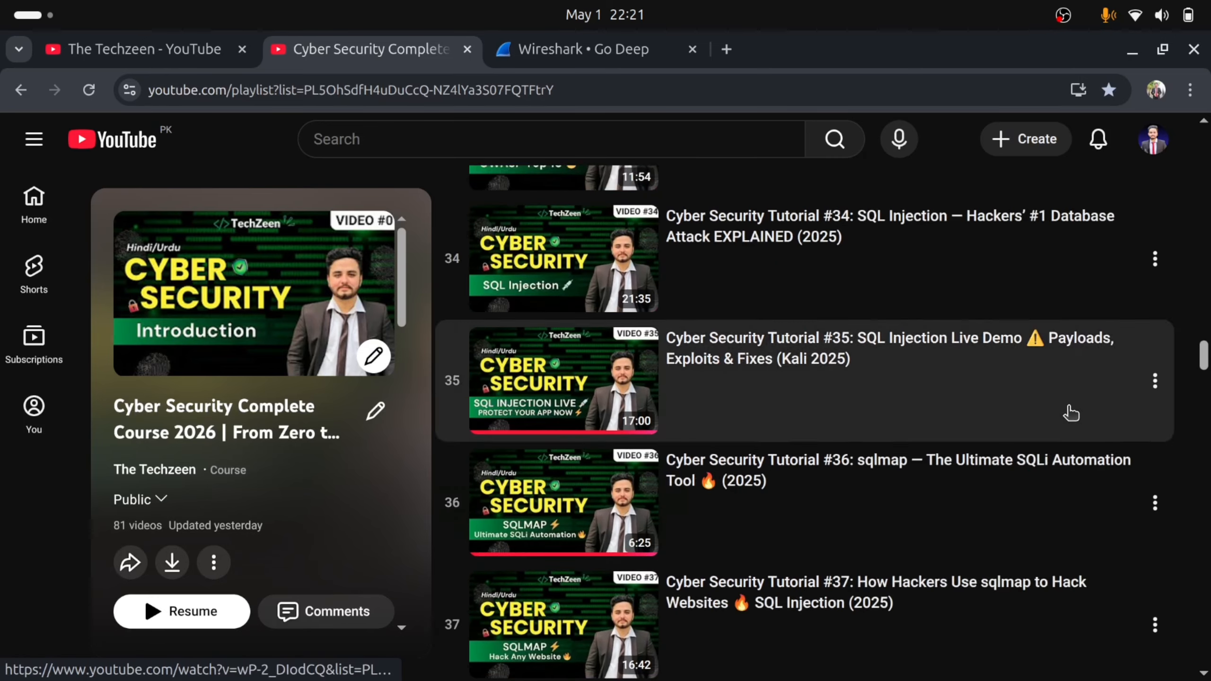
{"action": "scroll", "coordinate": [1071, 413], "scroll_direction": "up", "scroll_amount": 20}
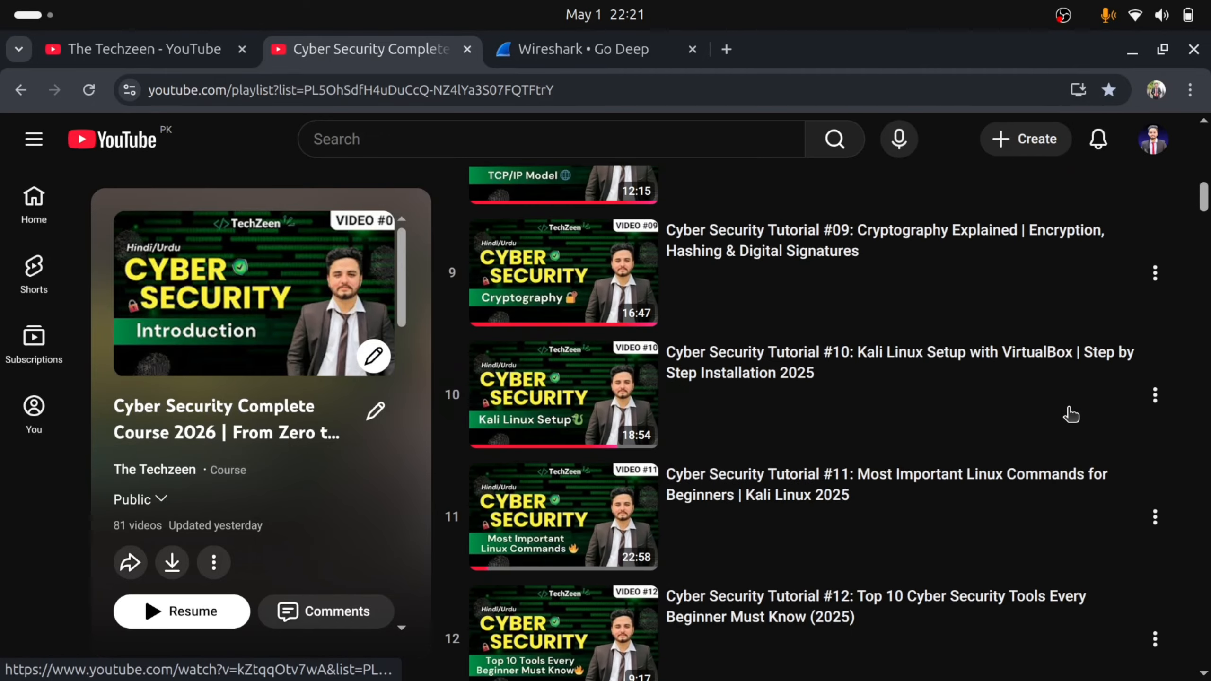
{"action": "scroll", "coordinate": [1060, 413], "scroll_direction": "down", "scroll_amount": 20}
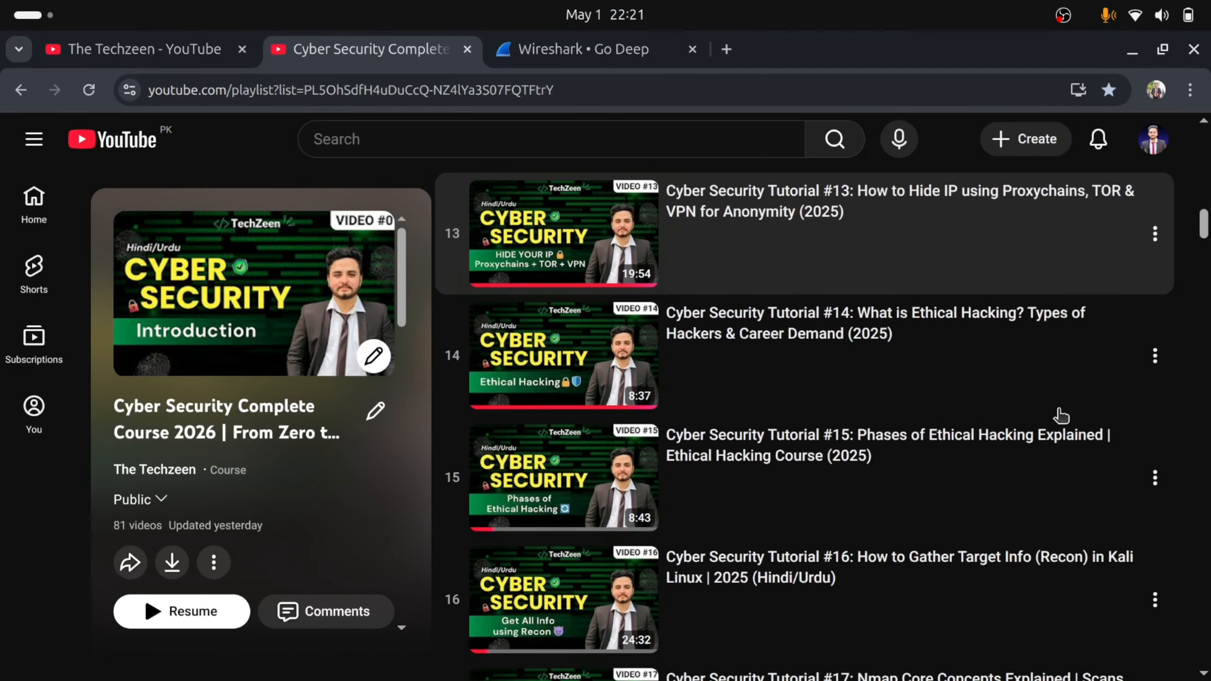
{"action": "scroll", "coordinate": [1059, 424], "scroll_direction": "down", "scroll_amount": 20}
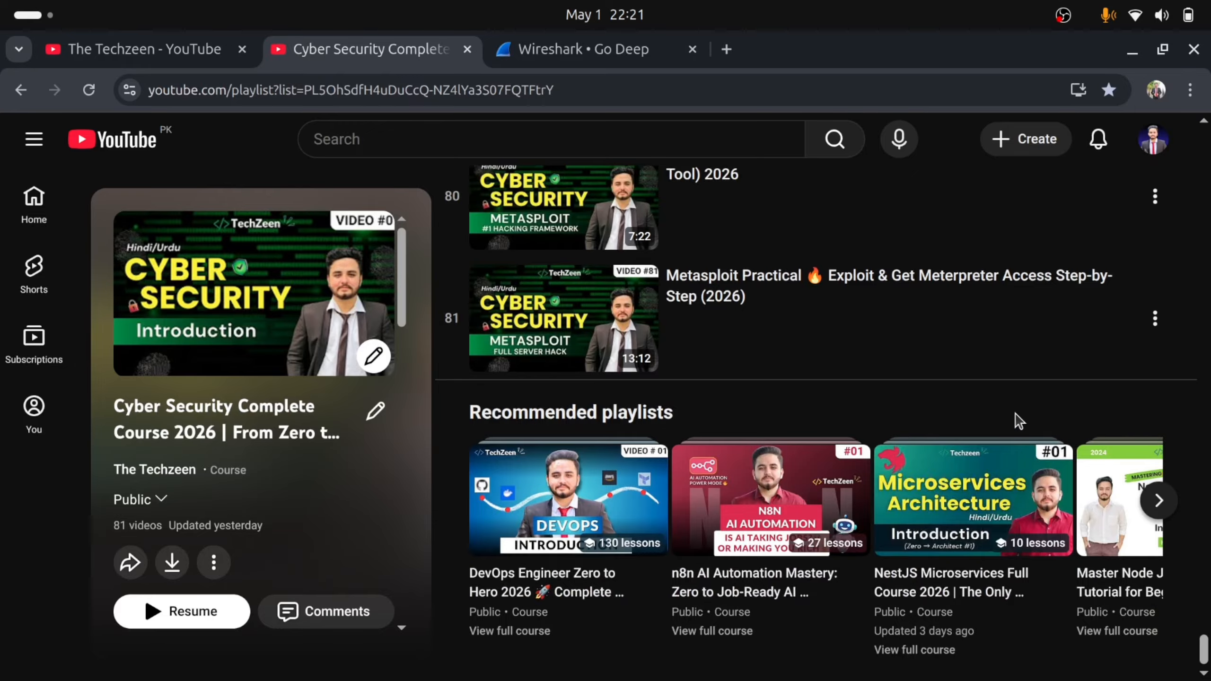
Step: Open a Terminal window, maximize it and enlarge its text
{"action": "key", "text": "super"}
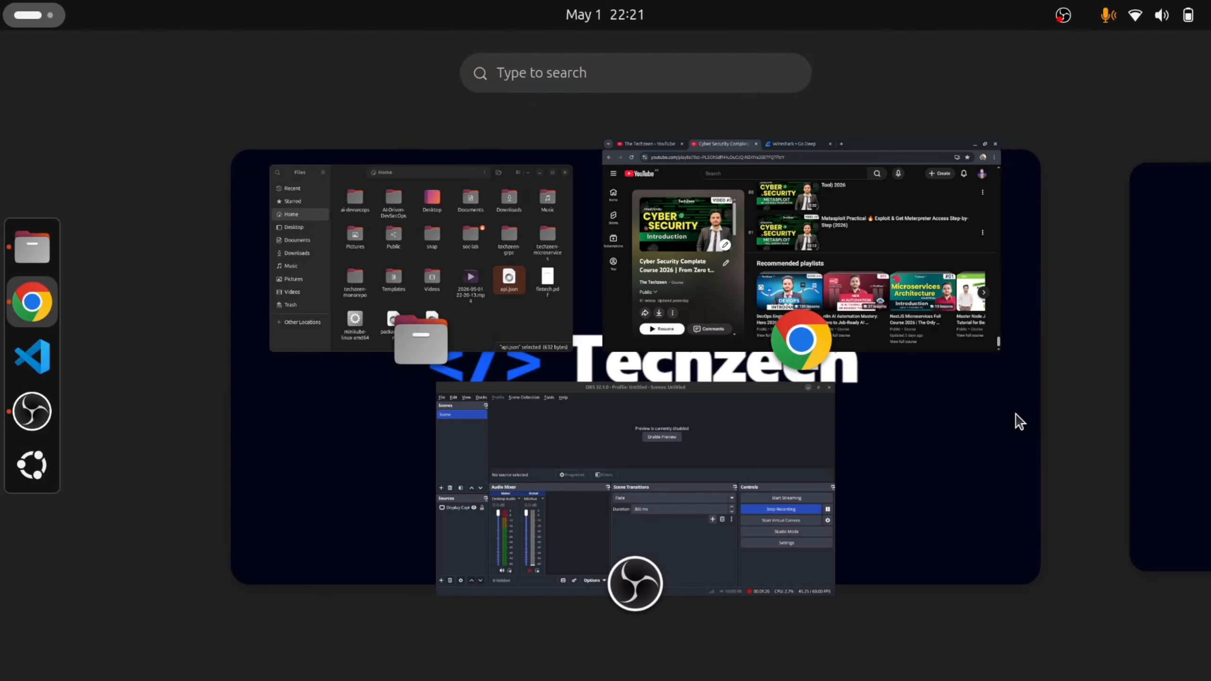
{"action": "type", "text": "term"}
{"action": "key", "text": "Return"}
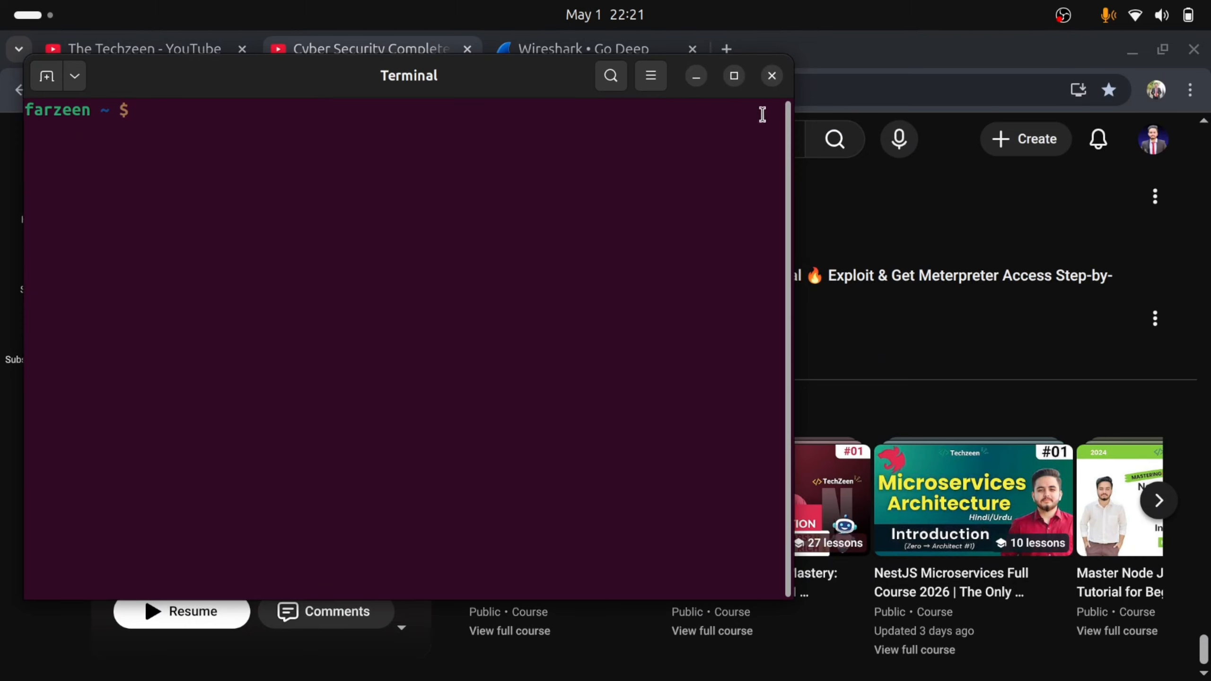
{"action": "left_click", "coordinate": [734, 76]}
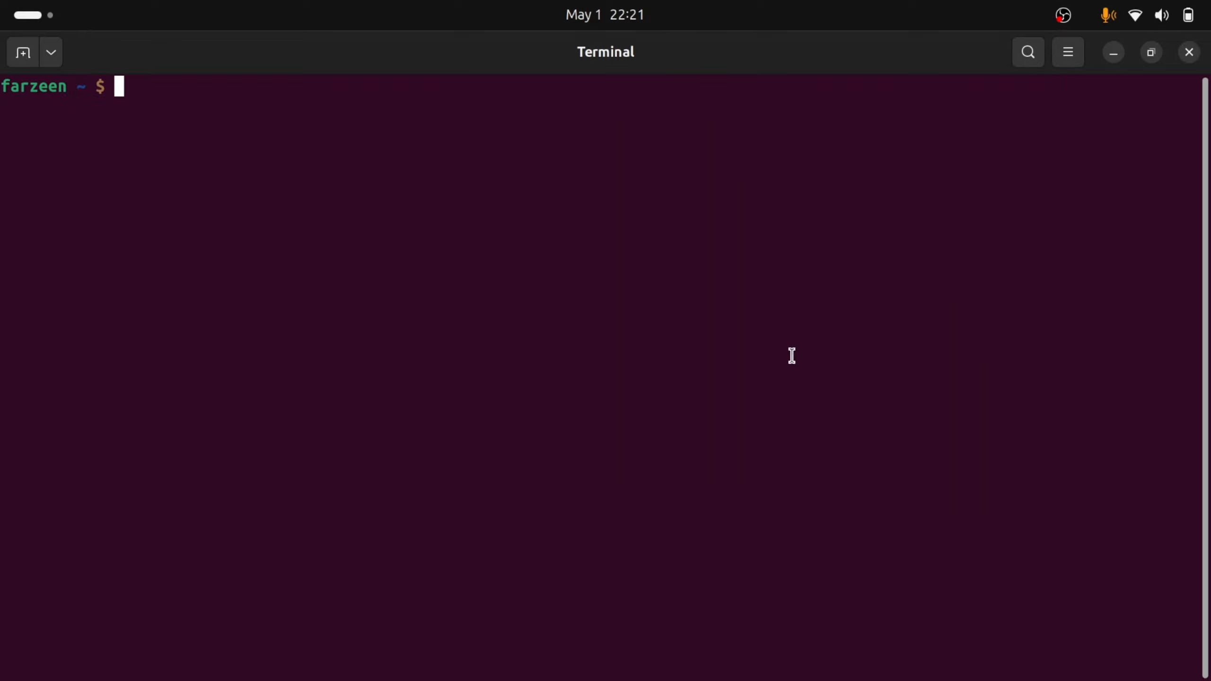
{"action": "key", "text": "ctrl+plus"}
{"action": "key", "text": "ctrl+plus"}
{"action": "key", "text": "ctrl+plus"}
{"action": "key", "text": "ctrl+plus"}
{"action": "key", "text": "ctrl+plus"}
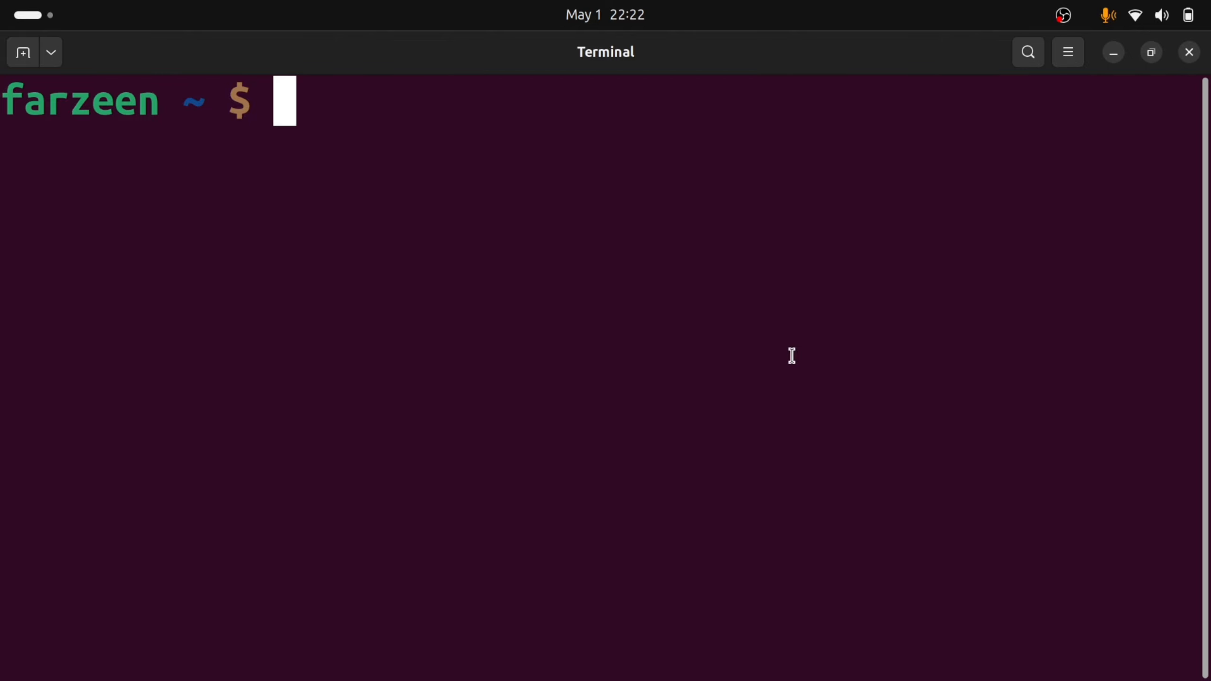
Step: Install Wireshark by running sudo apt install wireshark -y and enter the sudo password
{"action": "type", "text": "sudo "}
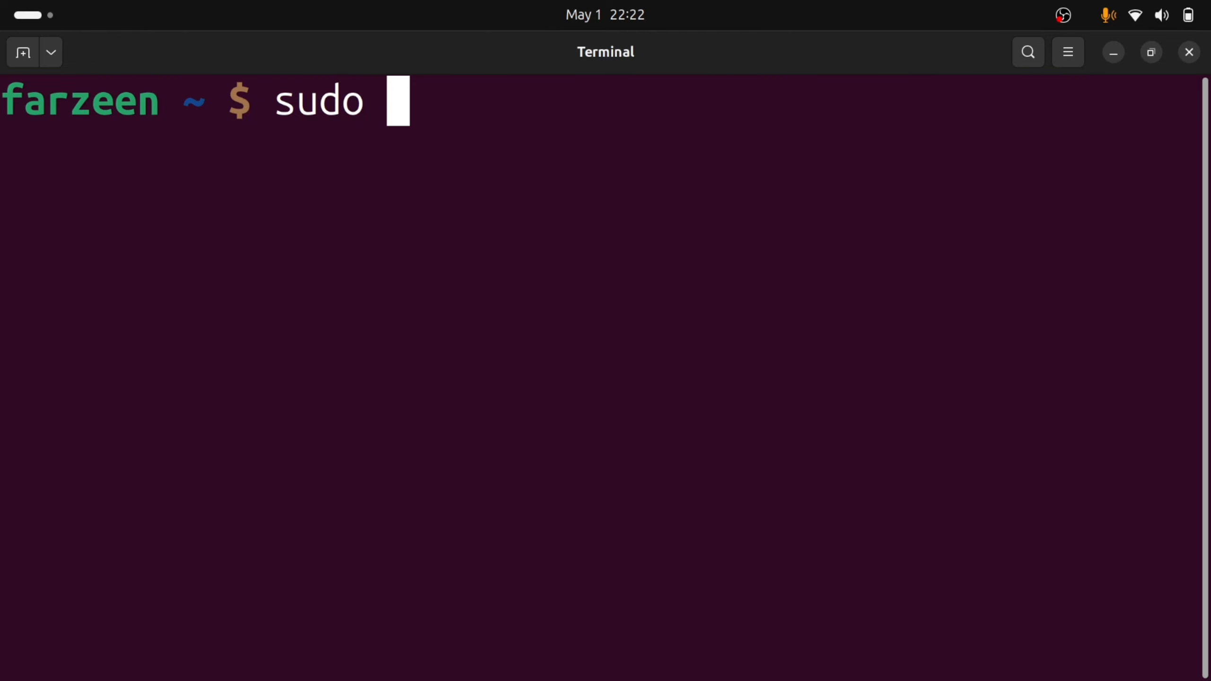
{"action": "type", "text": "apt i"}
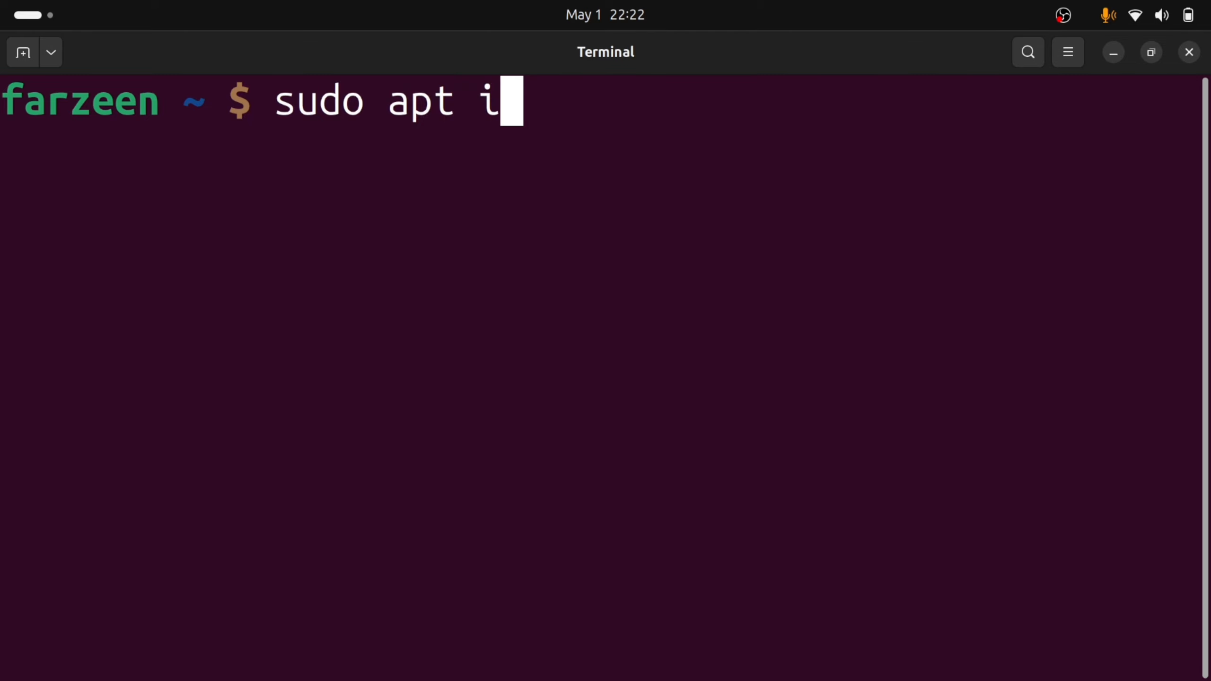
{"action": "type", "text": "nstall"}
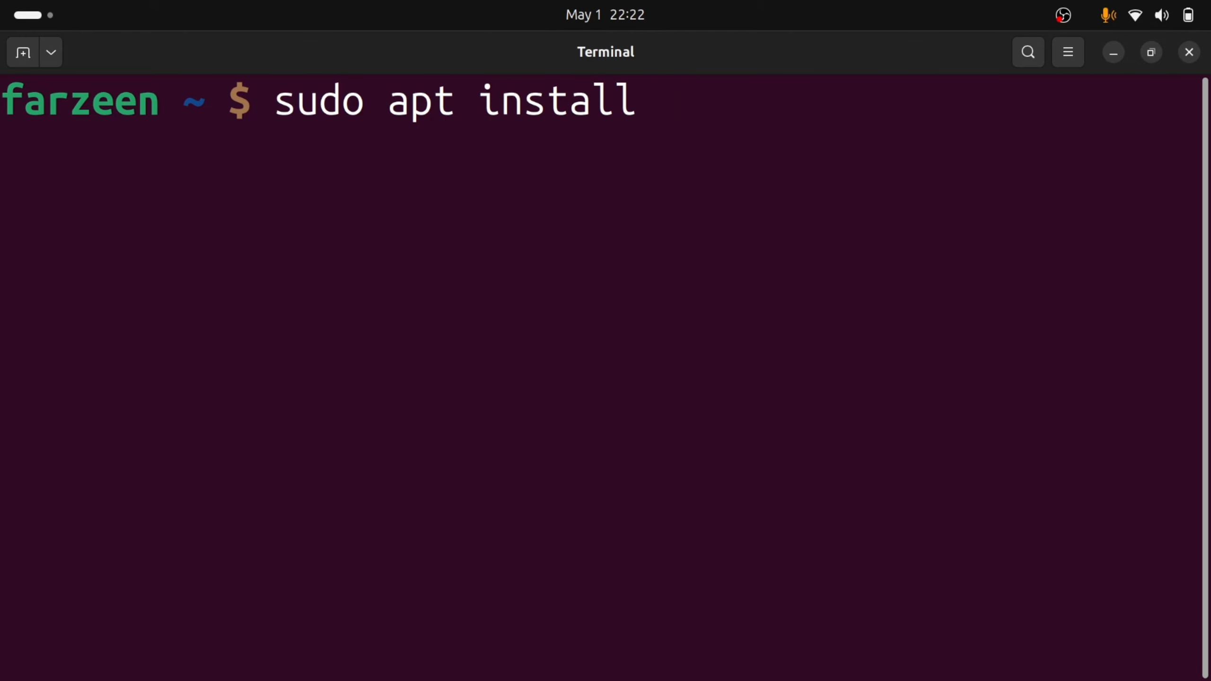
{"action": "type", "text": " wireshar"}
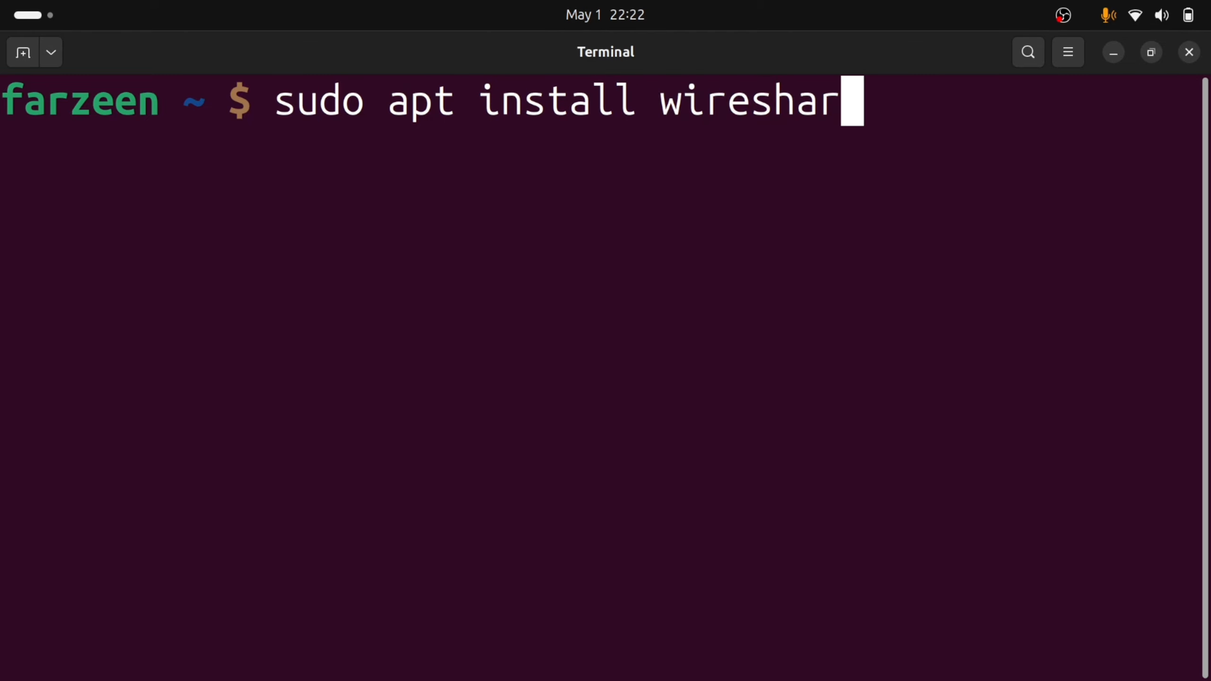
{"action": "type", "text": "k -y"}
{"action": "key", "text": "Return"}
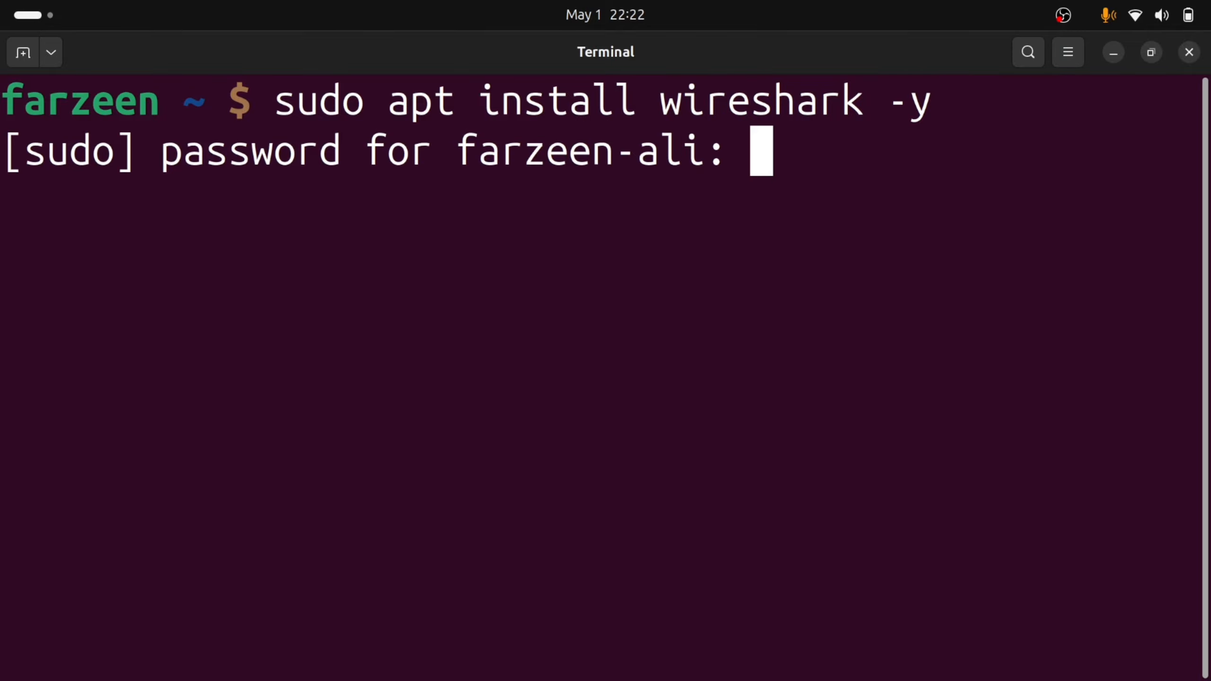
{"action": "key", "text": "Return"}
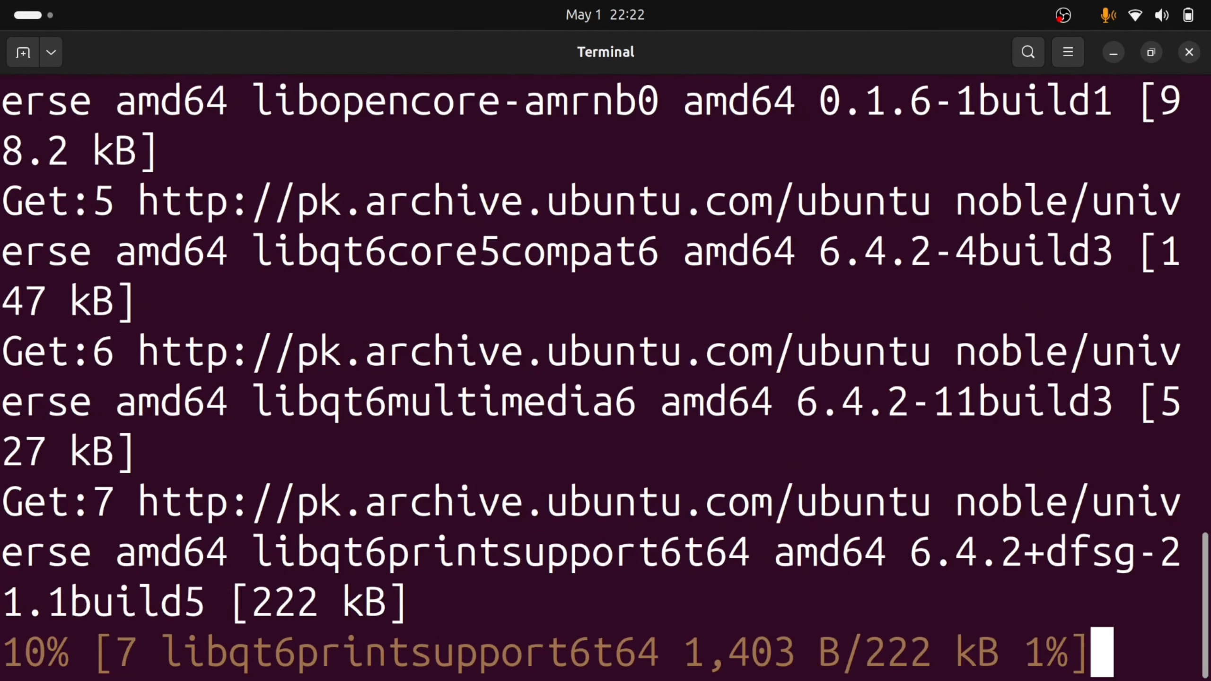
Step: View the Wireshark website in the browser, and return to the Terminal installation
{"action": "key", "text": "alt+Tab"}
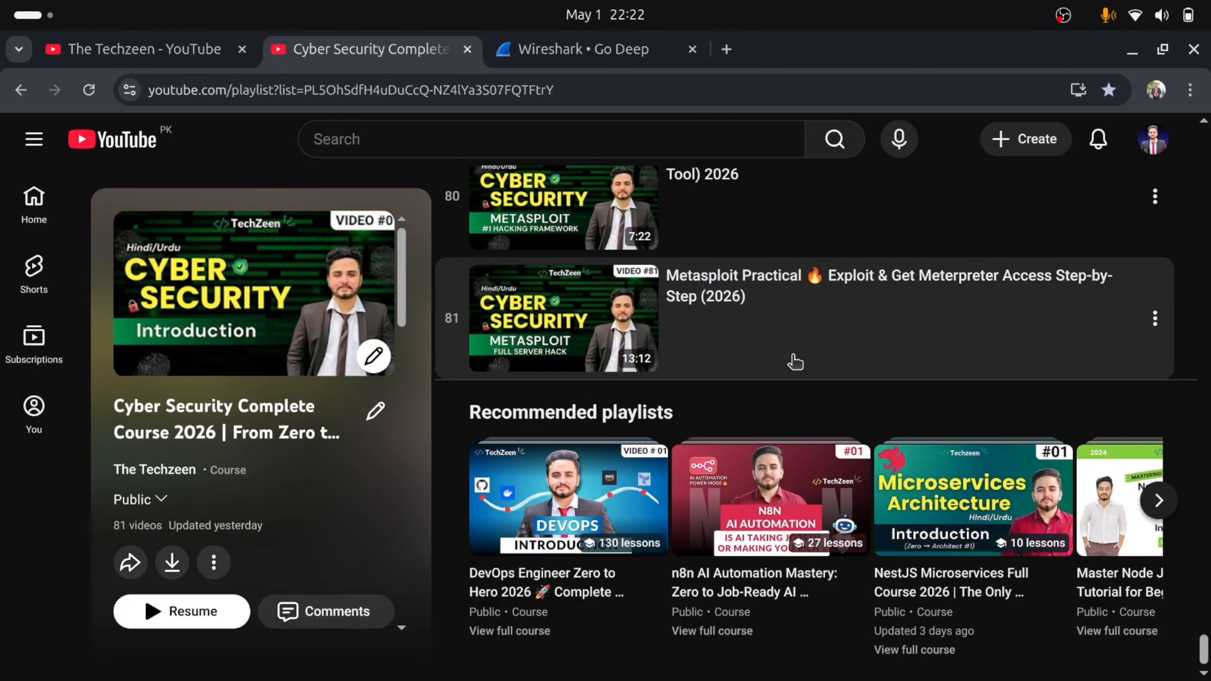
{"action": "left_click", "coordinate": [582, 49]}
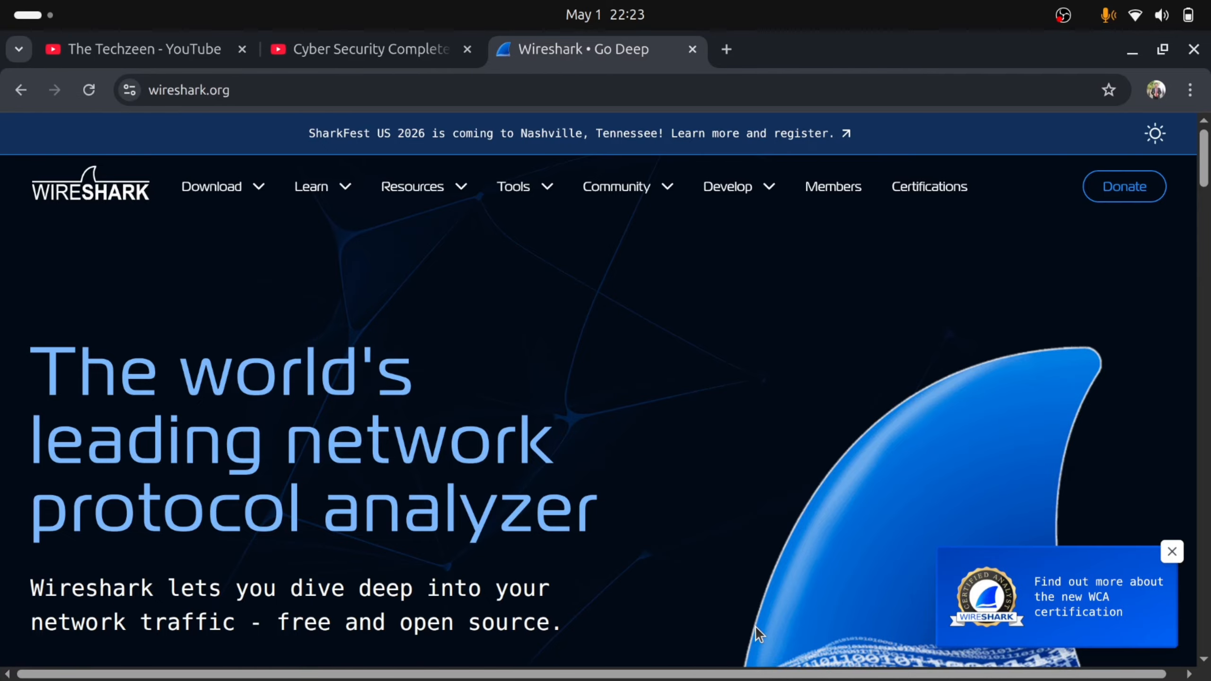
{"action": "key", "text": "alt+Tab"}
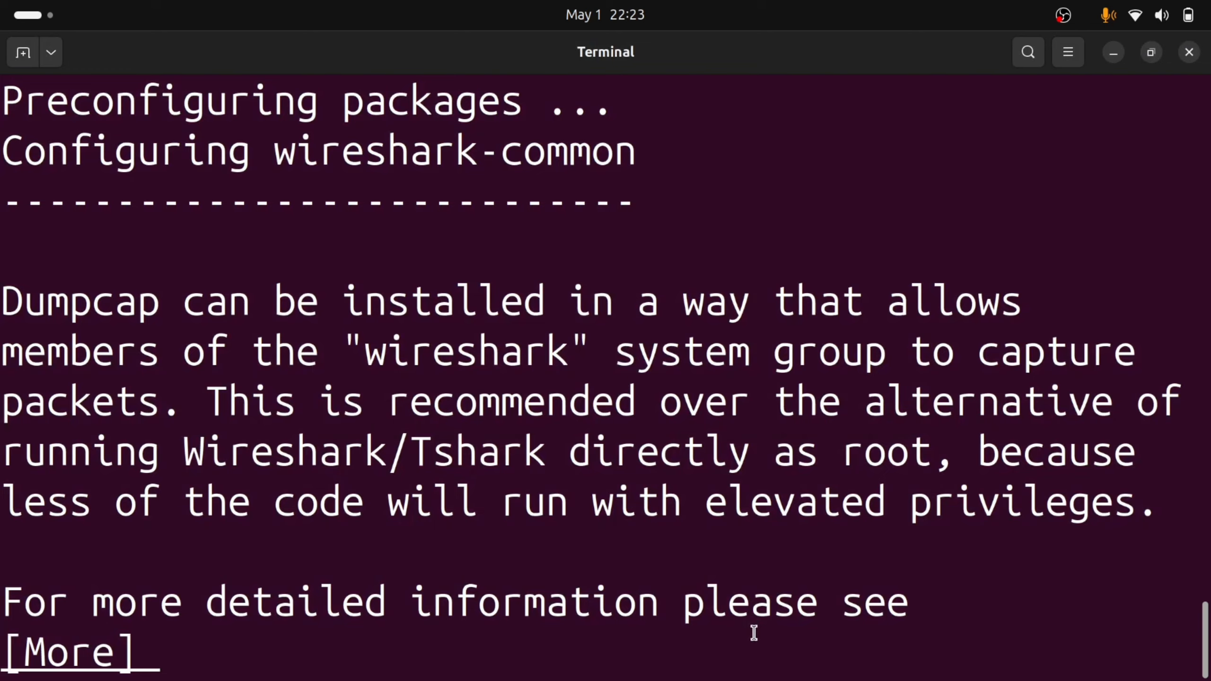
Step: Answer yes in the wireshark-common configuration to allow non-superusers to capture packets
{"action": "scroll", "coordinate": [753, 626], "scroll_direction": "up", "scroll_amount": 1}
{"action": "scroll", "coordinate": [763, 667], "scroll_direction": "down", "scroll_amount": 1}
{"action": "key", "text": "Return"}
{"action": "key", "text": "Return"}
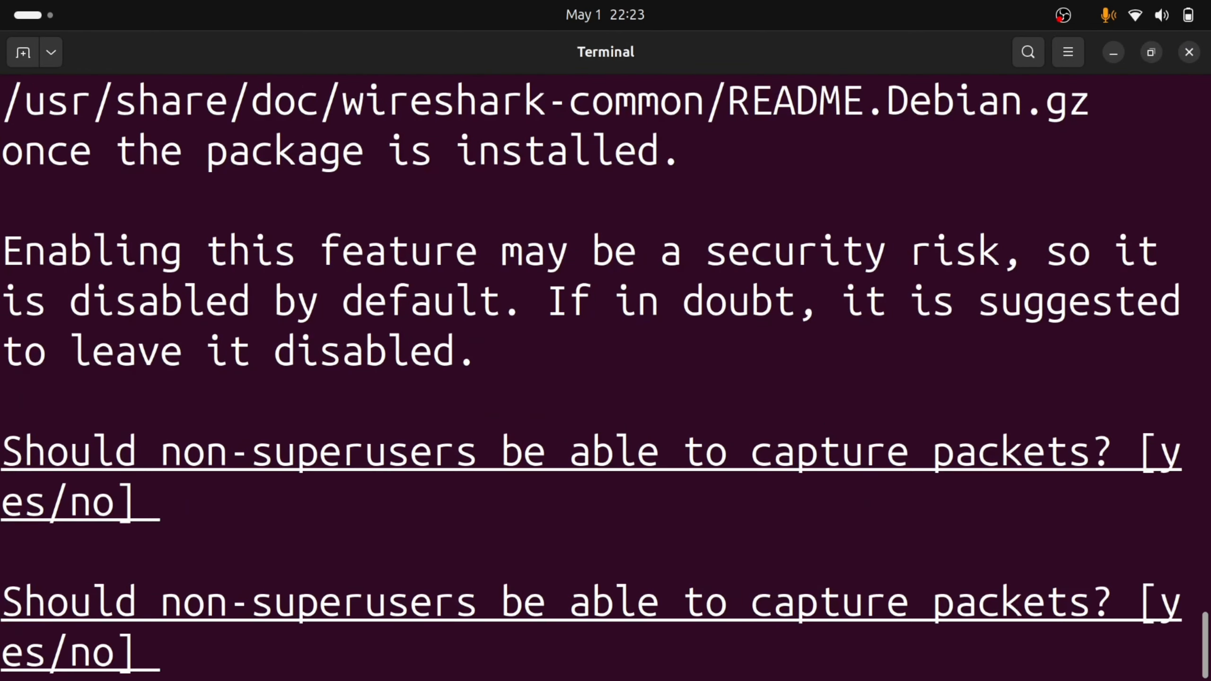
{"action": "key", "text": "Return"}
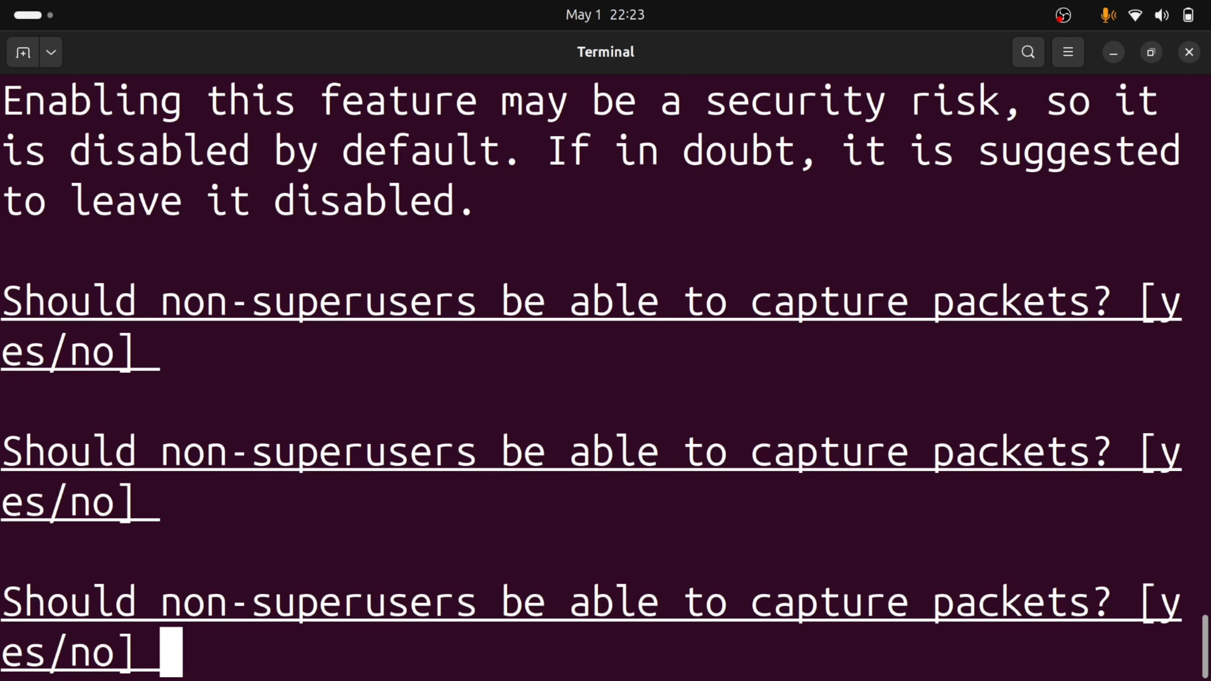
{"action": "type", "text": "yes"}
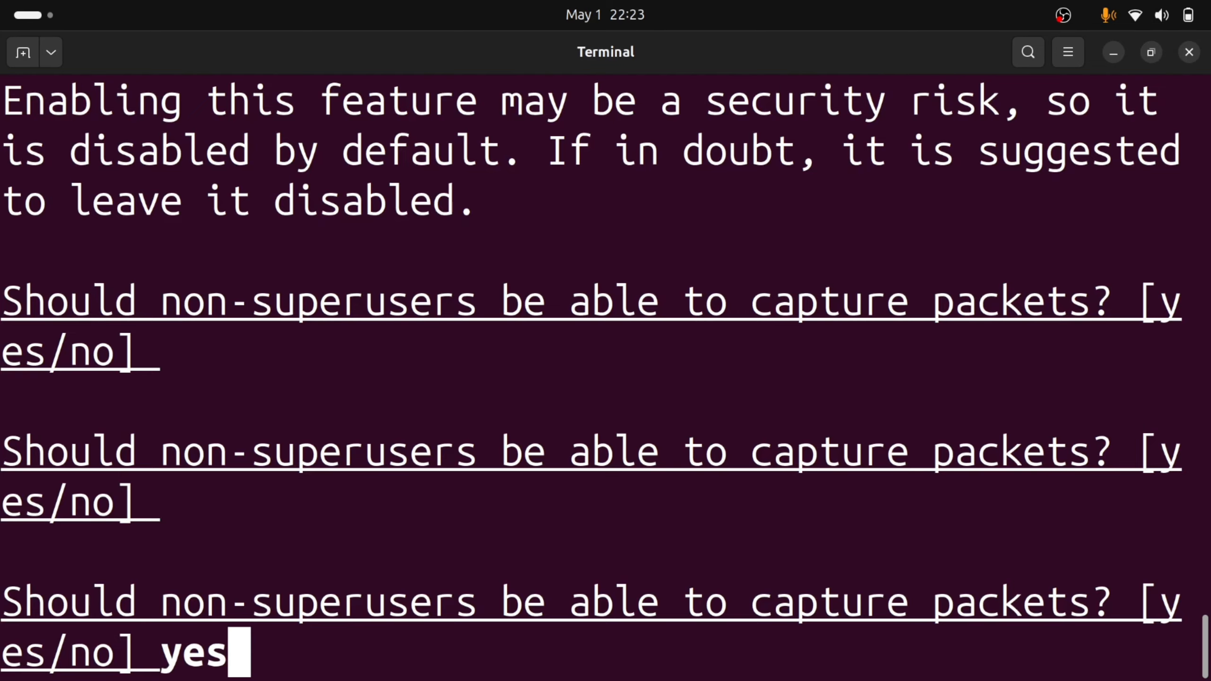
{"action": "key", "text": "Return"}
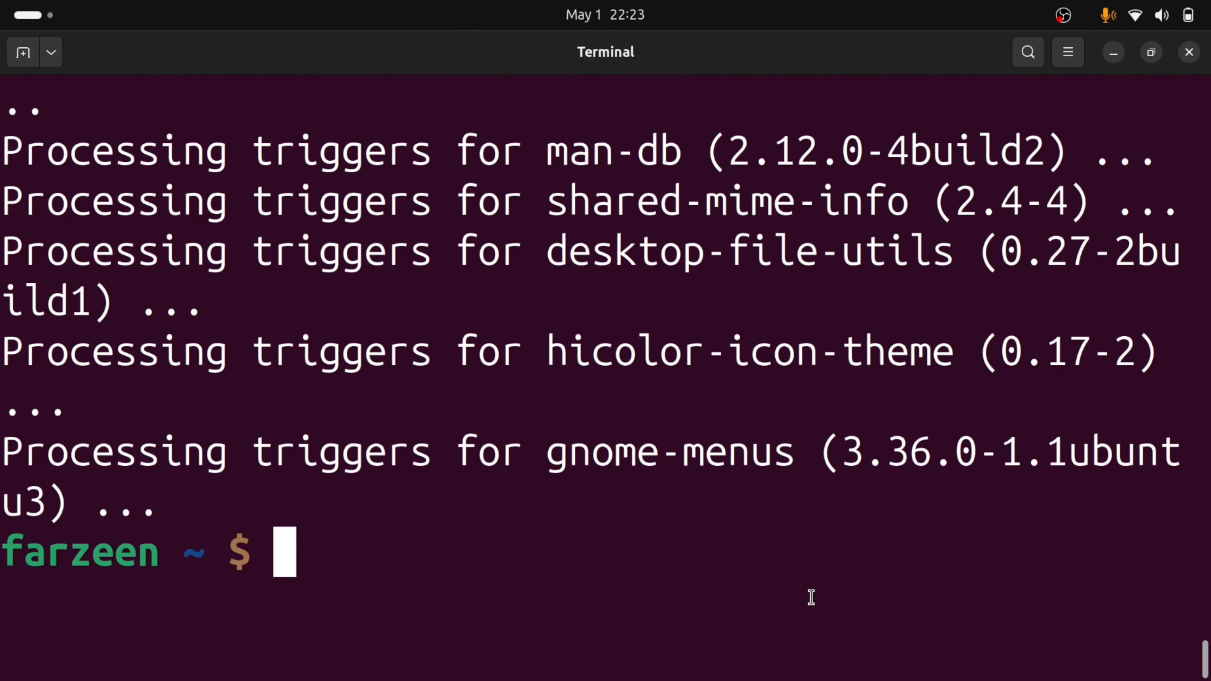
Step: Launch Wireshark with the command sudo wireshark and maximize its window
{"action": "type", "text": "sudo "}
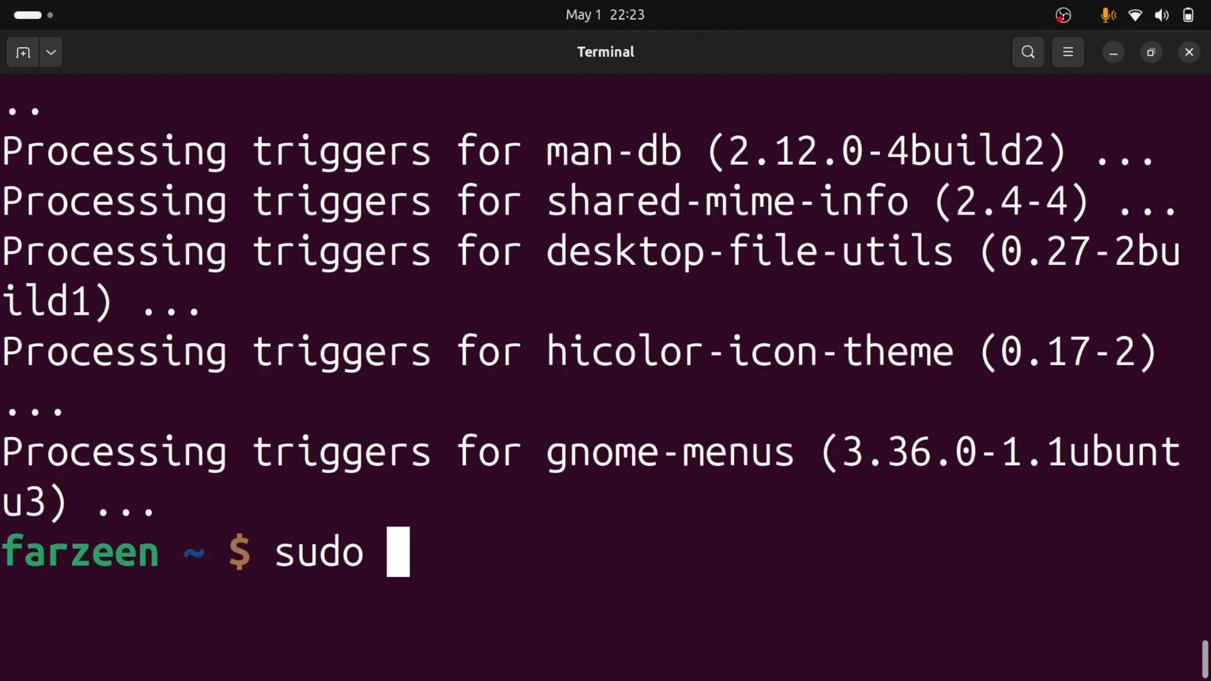
{"action": "type", "text": "wireshr"}
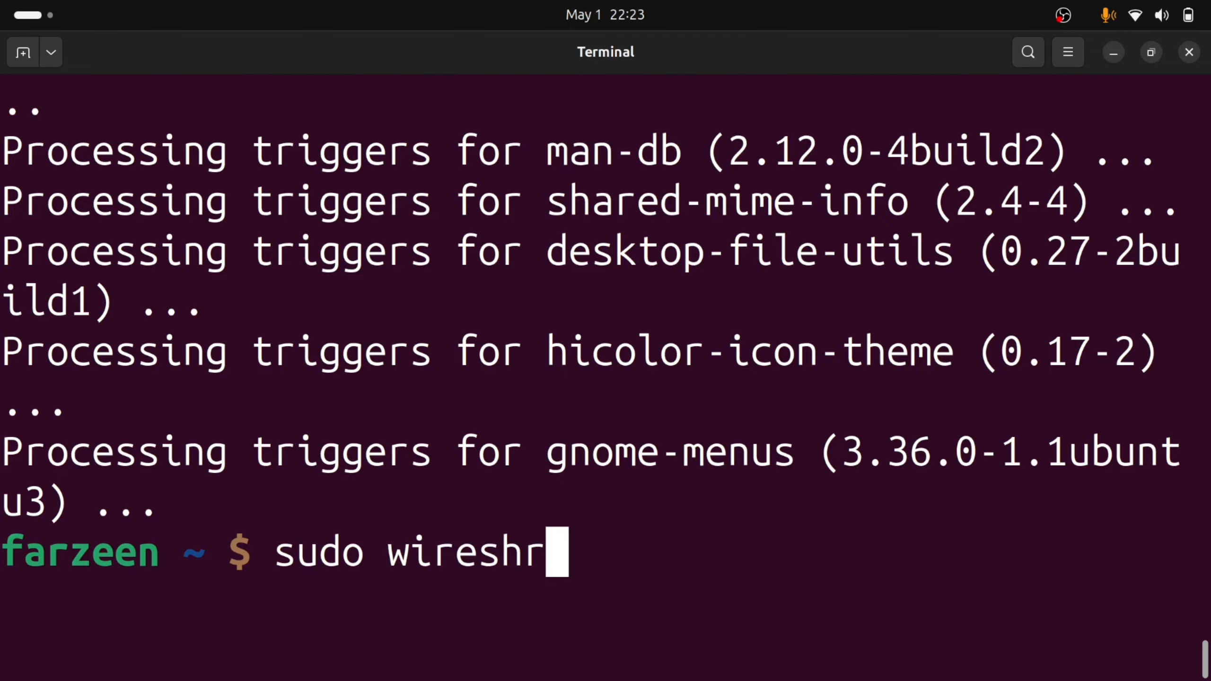
{"action": "key", "text": "BackSpace"}
{"action": "type", "text": "arj"}
{"action": "key", "text": "BackSpace"}
{"action": "type", "text": "k"}
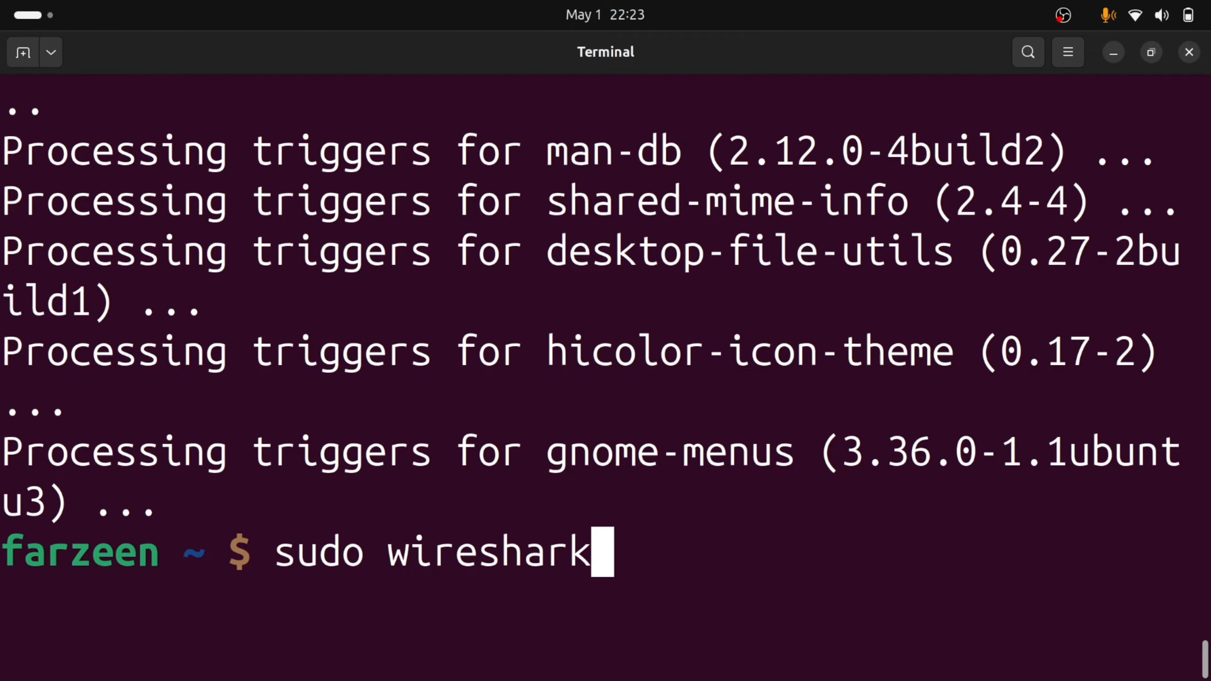
{"action": "key", "text": "Return"}
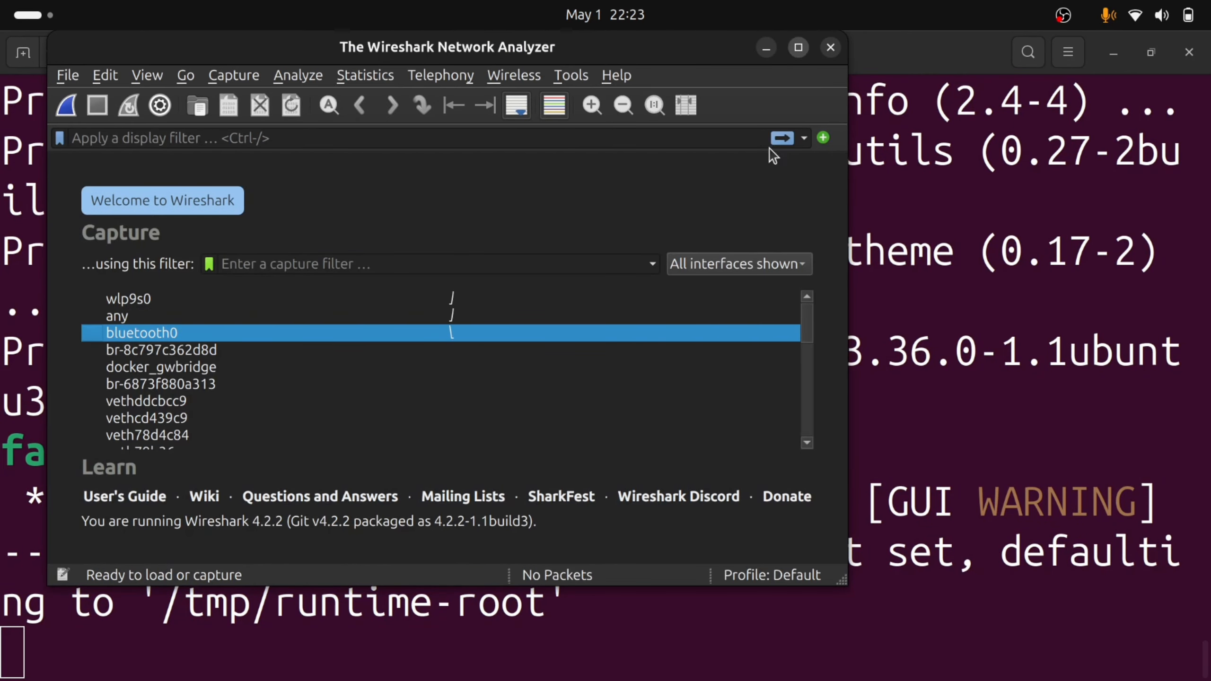
{"action": "left_click", "coordinate": [799, 47]}
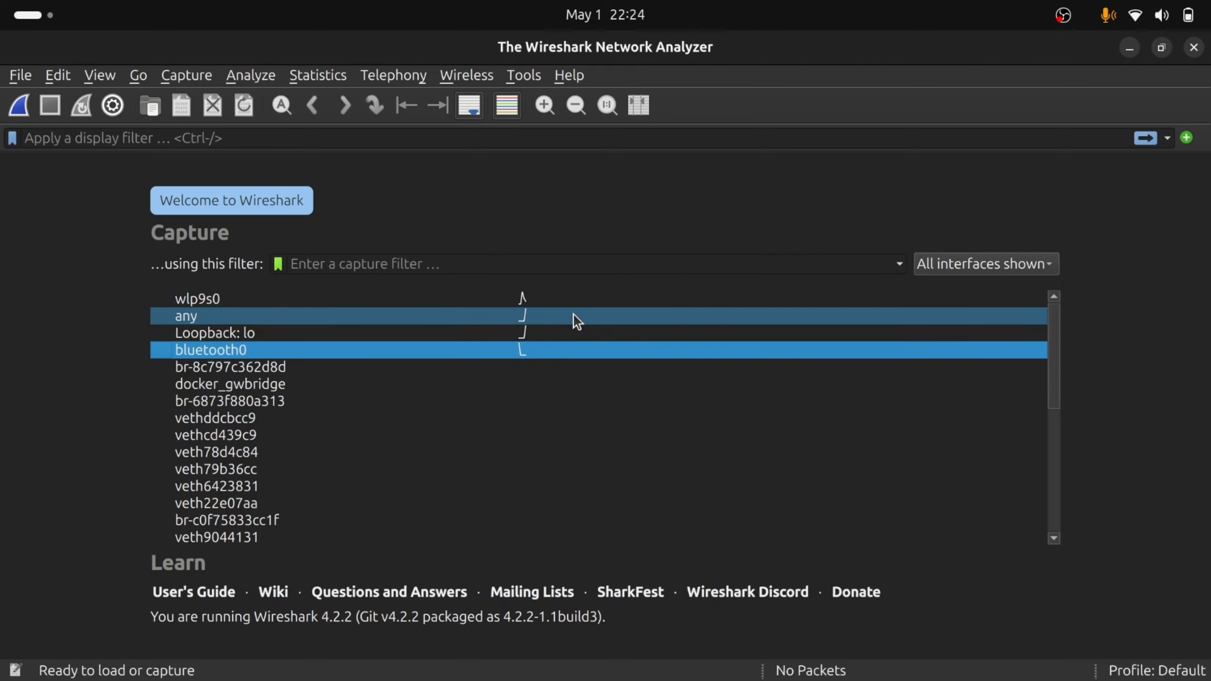
Step: Start a live packet capture on the wlp9s0 interface without a capture filter
{"action": "key", "text": "Up"}
{"action": "key", "text": "Up"}
{"action": "key", "text": "Up"}
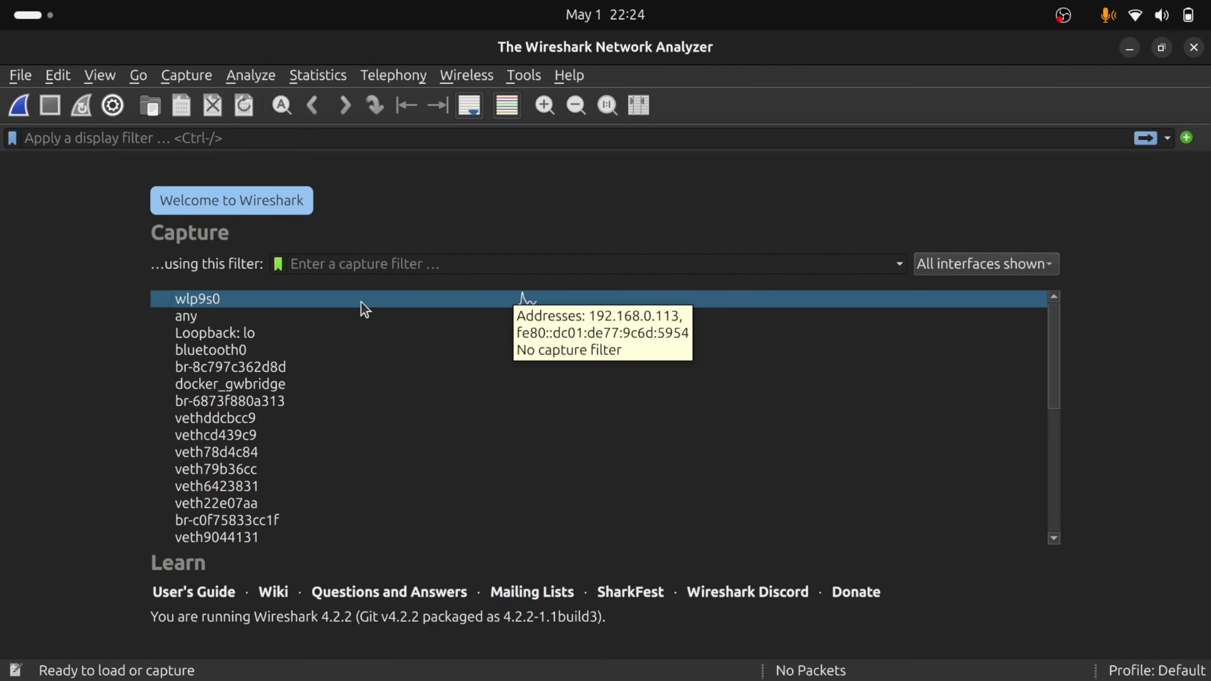
{"action": "double_click", "coordinate": [481, 300]}
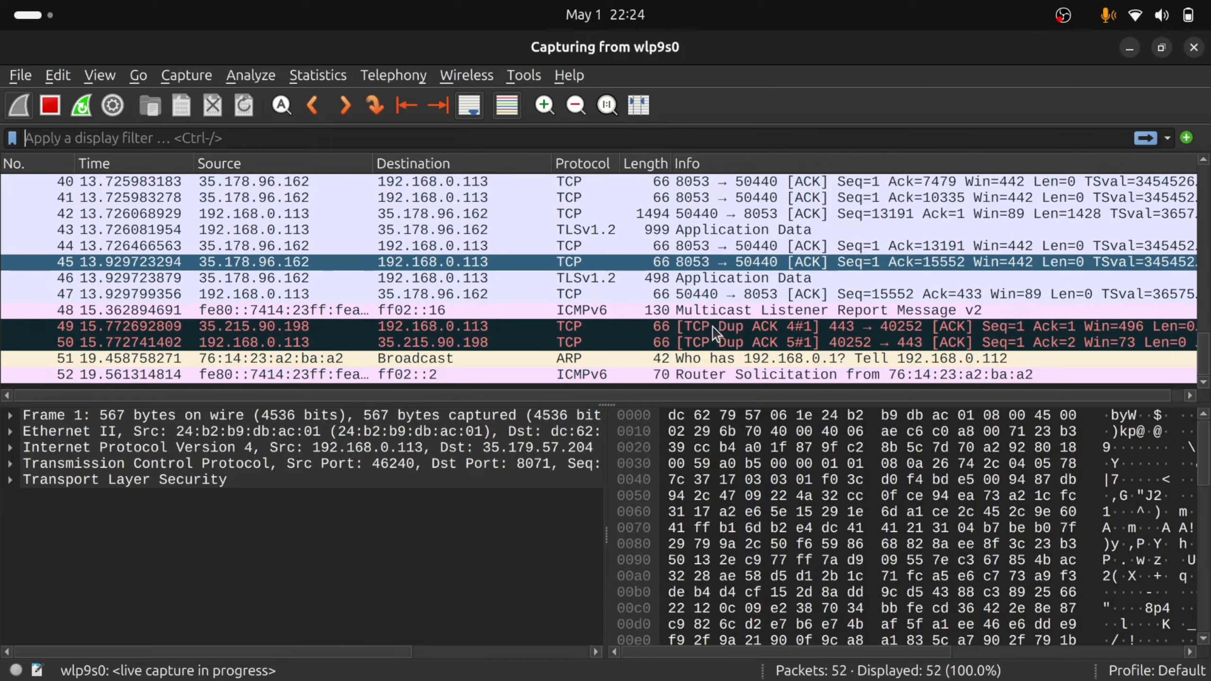
Step: Switch to the Terminal, open a second terminal session beside the running one and enlarge its text
{"action": "key", "text": "alt+Tab"}
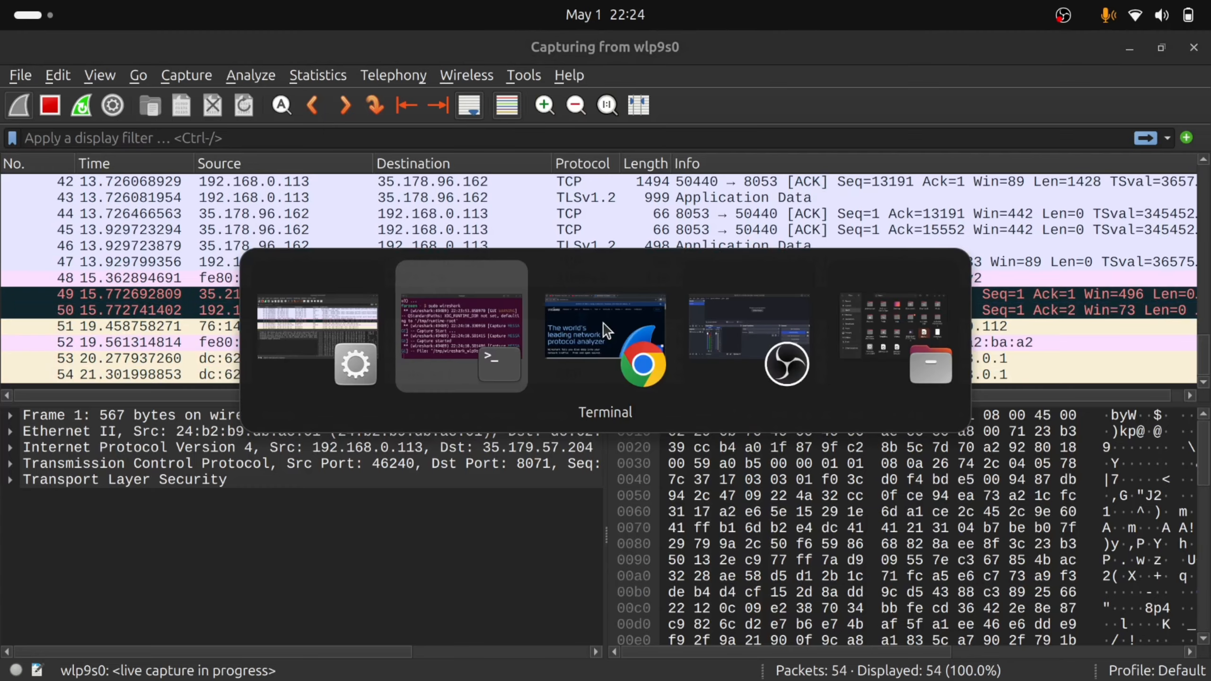
{"action": "left_click", "coordinate": [29, 57]}
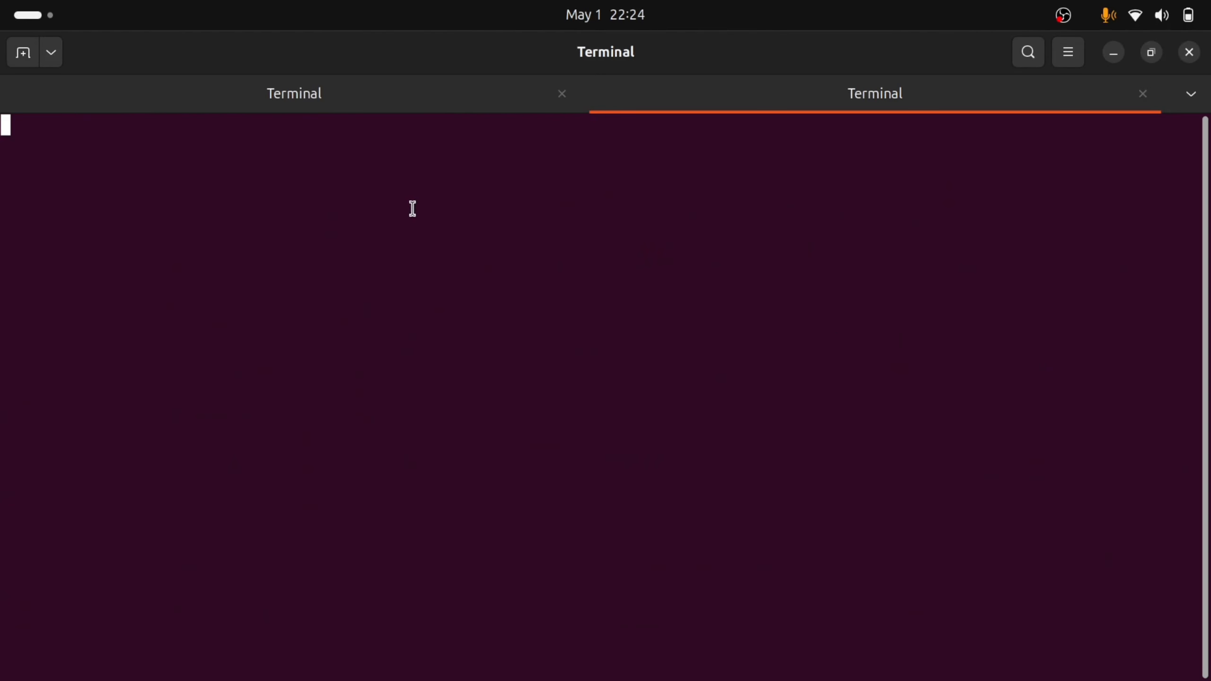
{"action": "key", "text": "ctrl+plus"}
{"action": "key", "text": "ctrl+plus"}
{"action": "key", "text": "ctrl+plus"}
{"action": "key", "text": "ctrl+plus"}
{"action": "key", "text": "ctrl+plus"}
{"action": "key", "text": "ctrl+plus"}
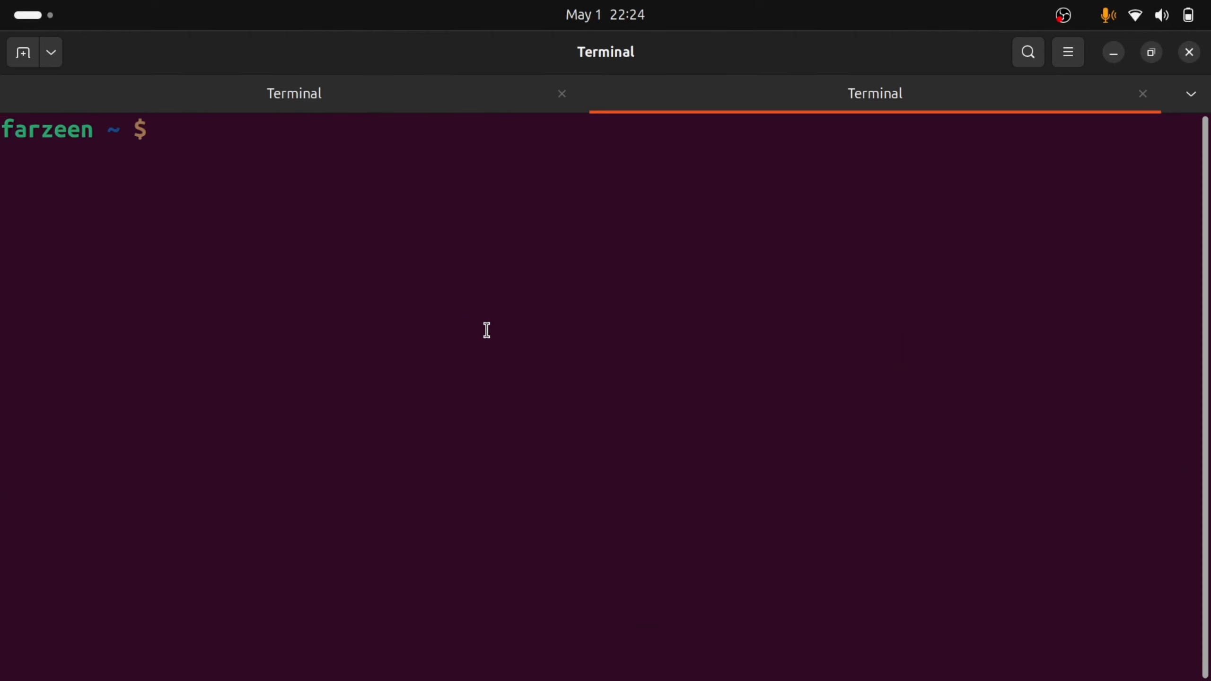
Step: List the machine's network interfaces with the command ip a and reduce the terminal's text size
{"action": "type", "text": "ip a"}
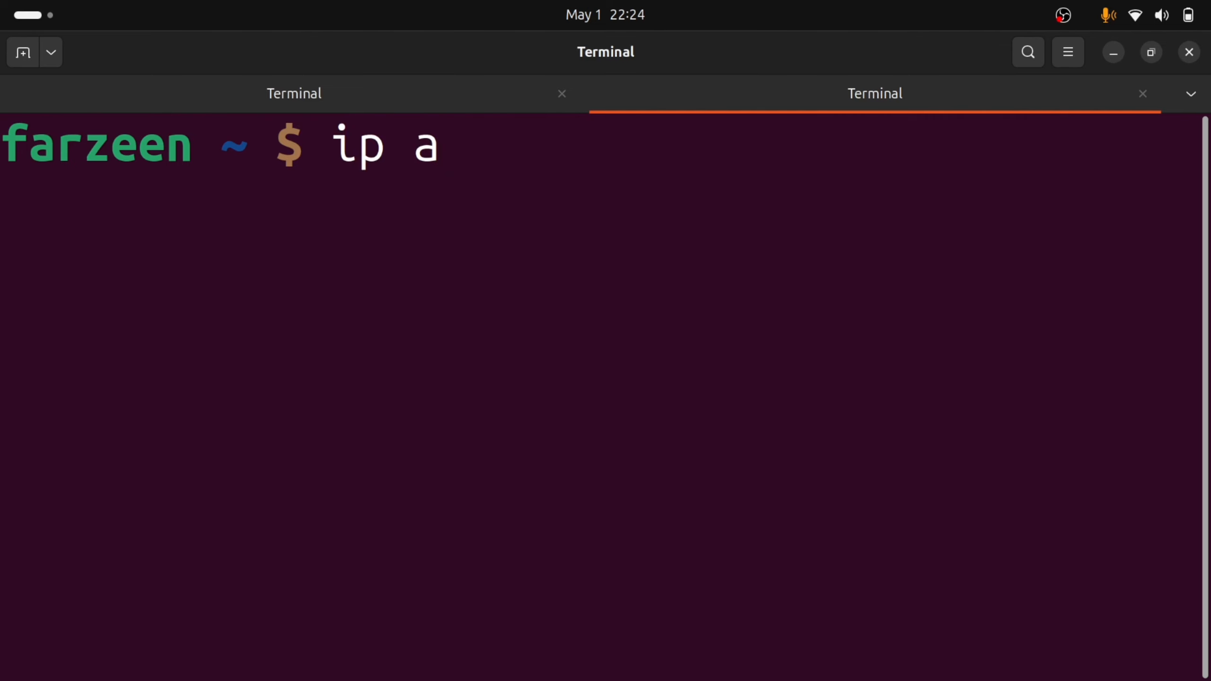
{"action": "key", "text": "Return"}
{"action": "scroll", "coordinate": [471, 379], "scroll_direction": "up", "scroll_amount": 5}
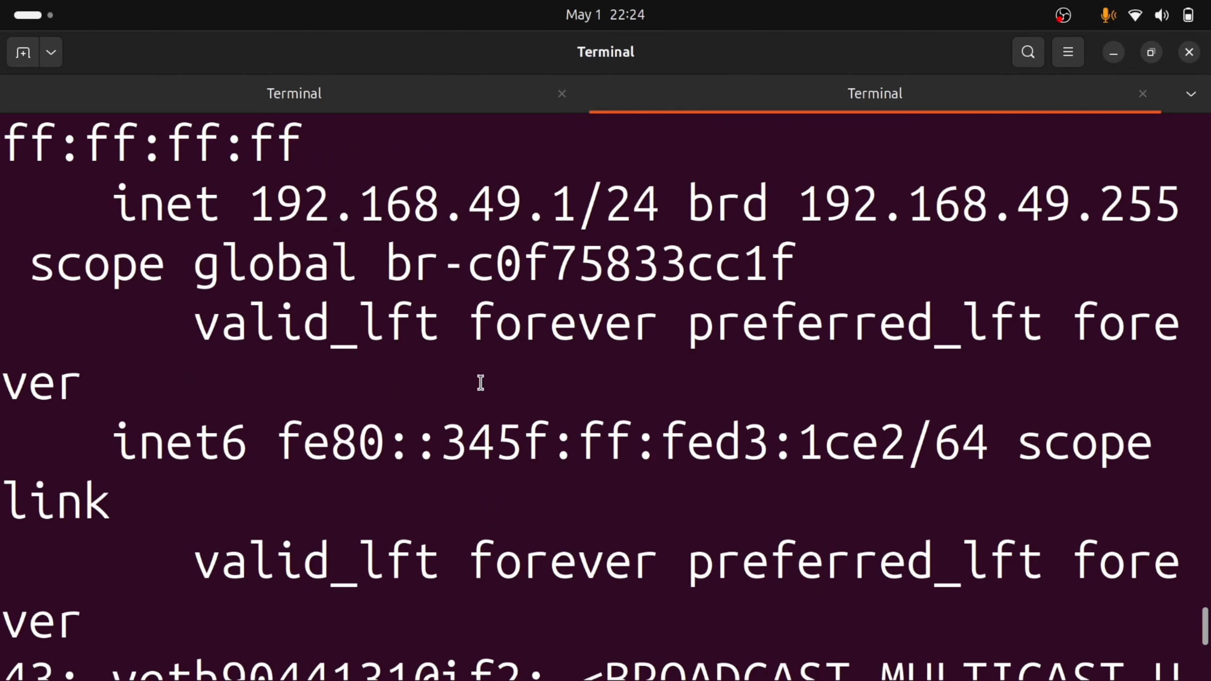
{"action": "key", "text": "ctrl+minus"}
{"action": "key", "text": "ctrl+minus"}
{"action": "key", "text": "ctrl+minus"}
{"action": "scroll", "coordinate": [481, 383], "scroll_direction": "up", "scroll_amount": 2}
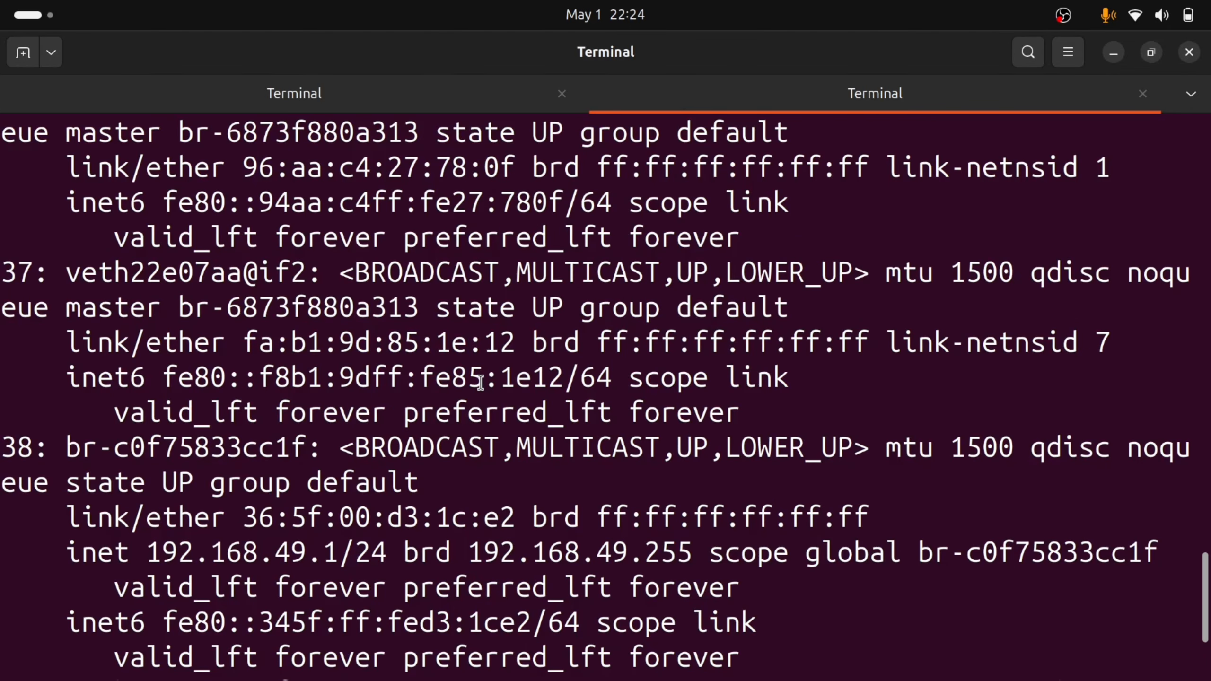
{"action": "key", "text": "ctrl+minus"}
Step: Find the wlp9s0 entry in the interface listing and highlight its name and IPv4 address
{"action": "scroll", "coordinate": [480, 382], "scroll_direction": "up", "scroll_amount": 7}
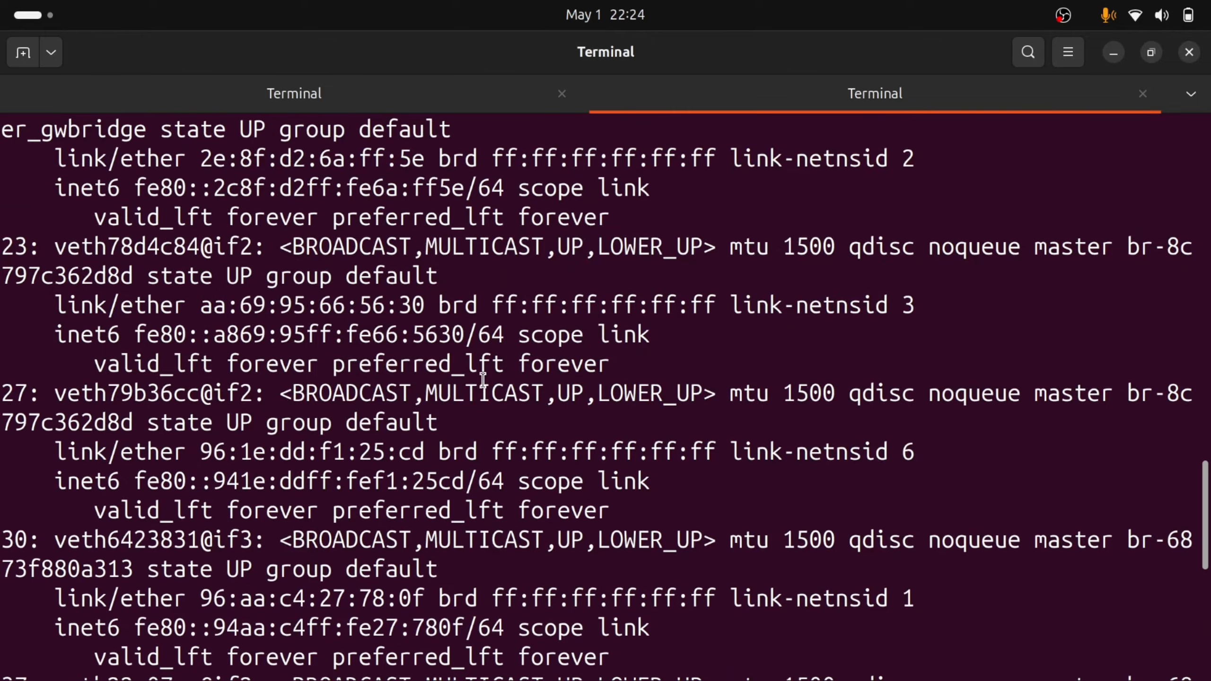
{"action": "scroll", "coordinate": [483, 379], "scroll_direction": "up", "scroll_amount": 12}
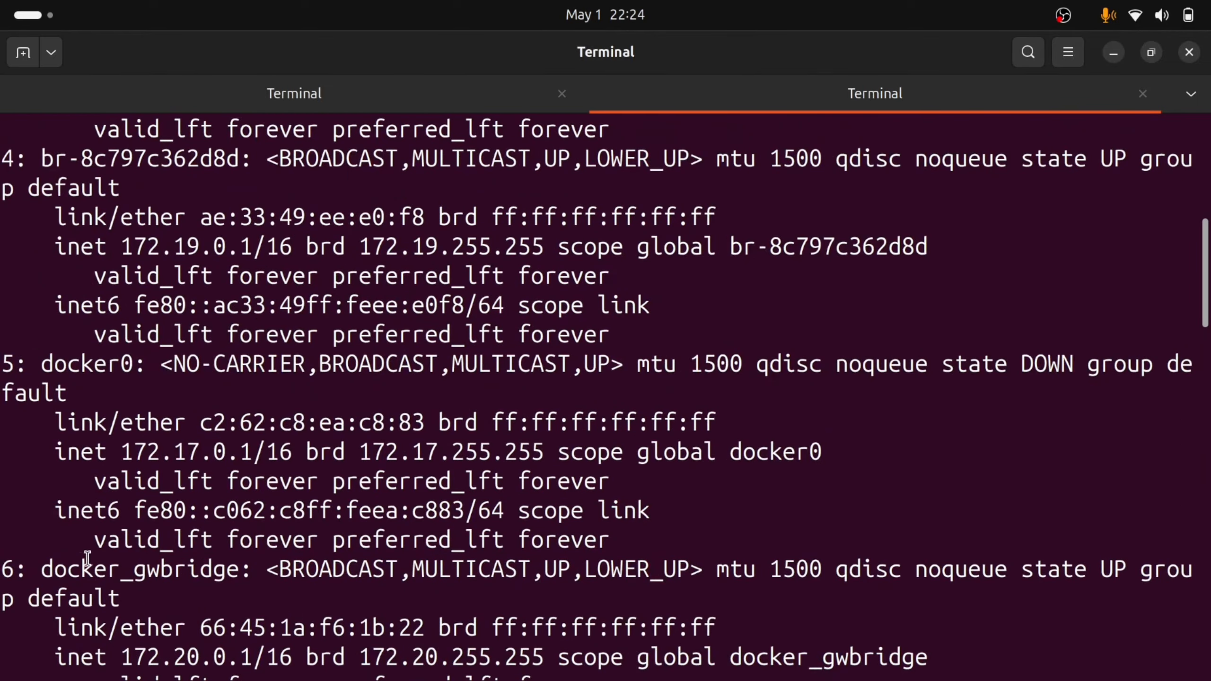
{"action": "scroll", "coordinate": [75, 399], "scroll_direction": "up", "scroll_amount": 2}
{"action": "scroll", "coordinate": [75, 399], "scroll_direction": "up", "scroll_amount": 3}
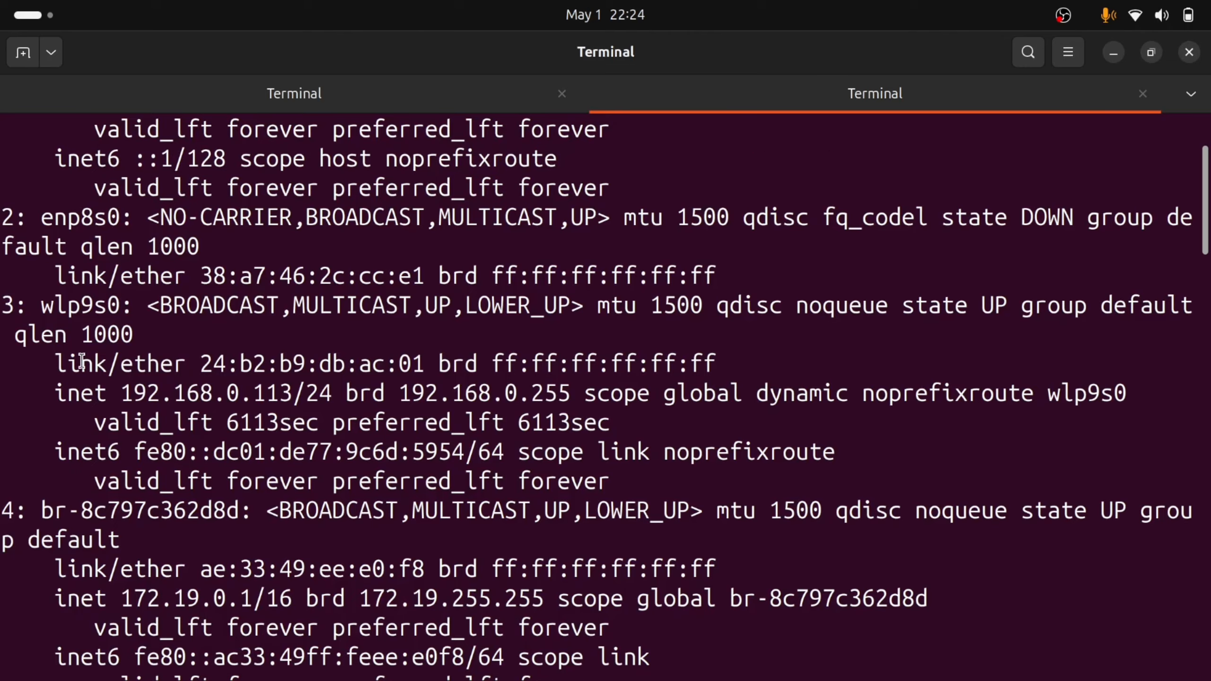
{"action": "left_click_drag", "start_coordinate": [51, 308], "coordinate": [131, 307]}
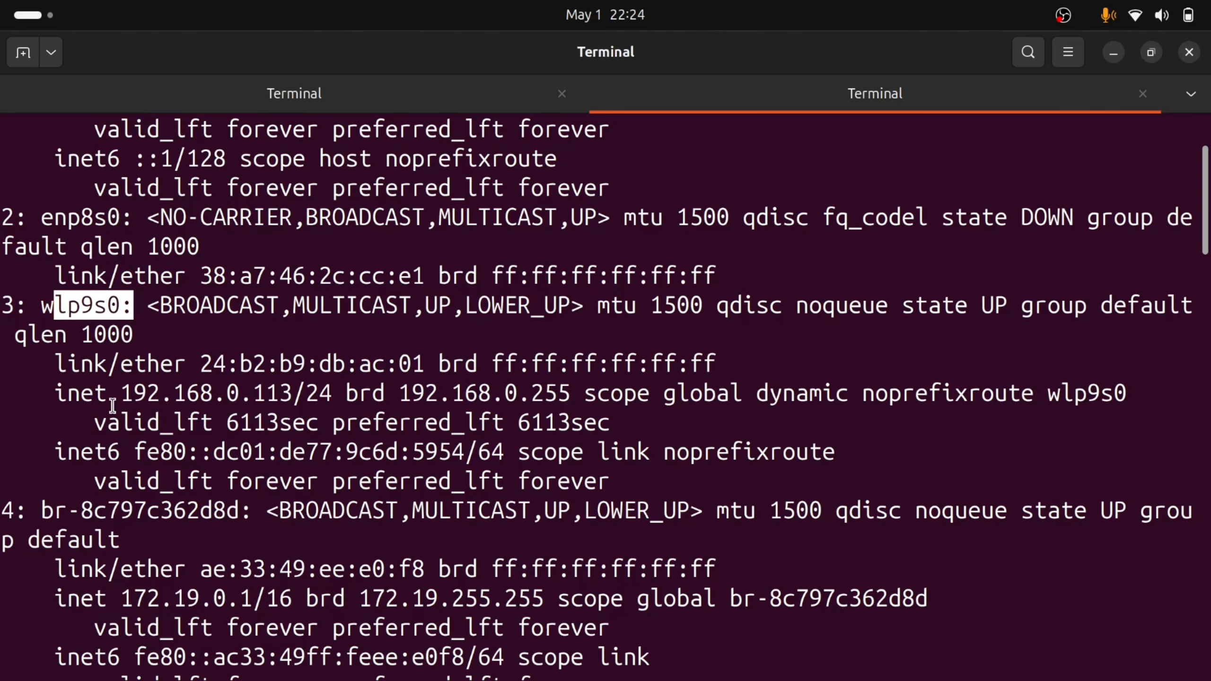
{"action": "left_click_drag", "start_coordinate": [122, 395], "coordinate": [292, 397]}
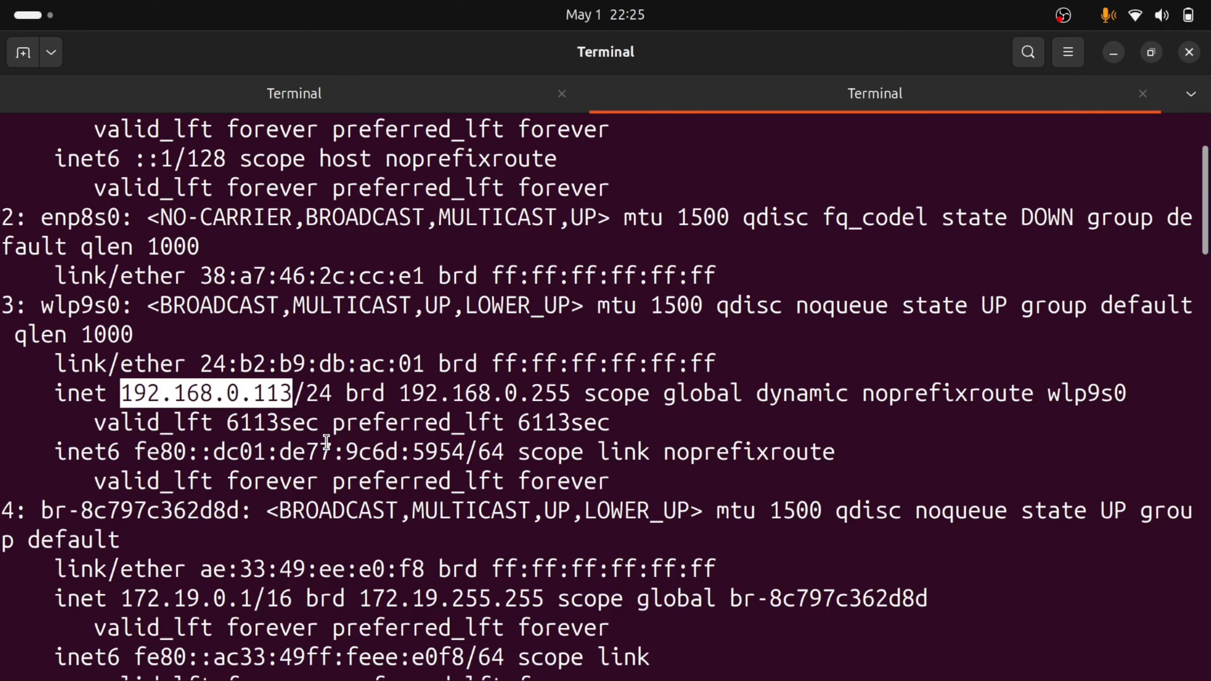
Step: Switch to the Chrome browser and open demo.testfire.net/login.jsp in a new tab
{"action": "key", "text": "alt+Tab"}
{"action": "key", "text": "alt+Tab"}
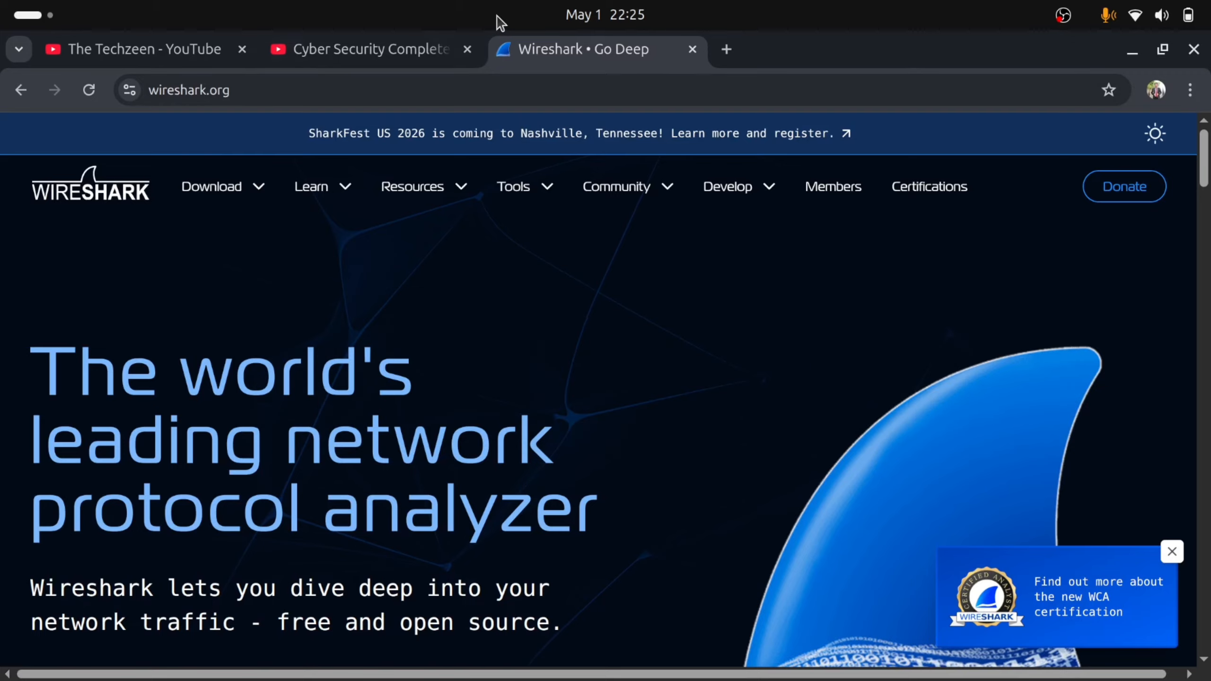
{"action": "left_click", "coordinate": [726, 50]}
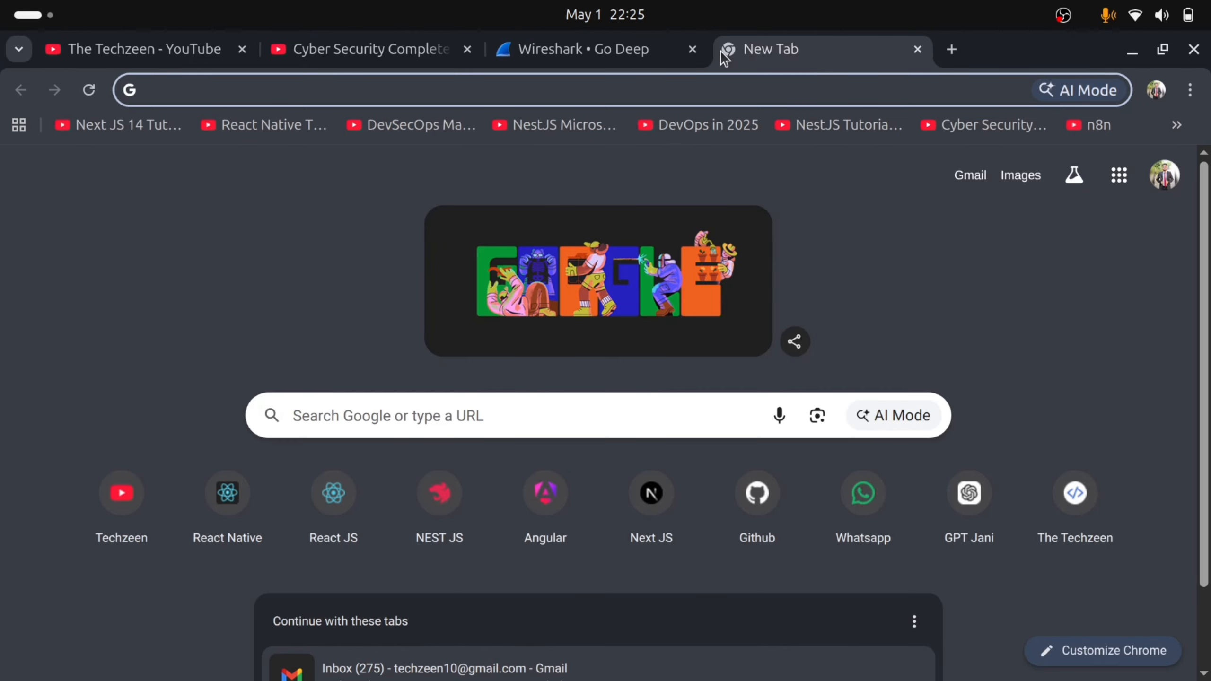
{"action": "type", "text": "demo"}
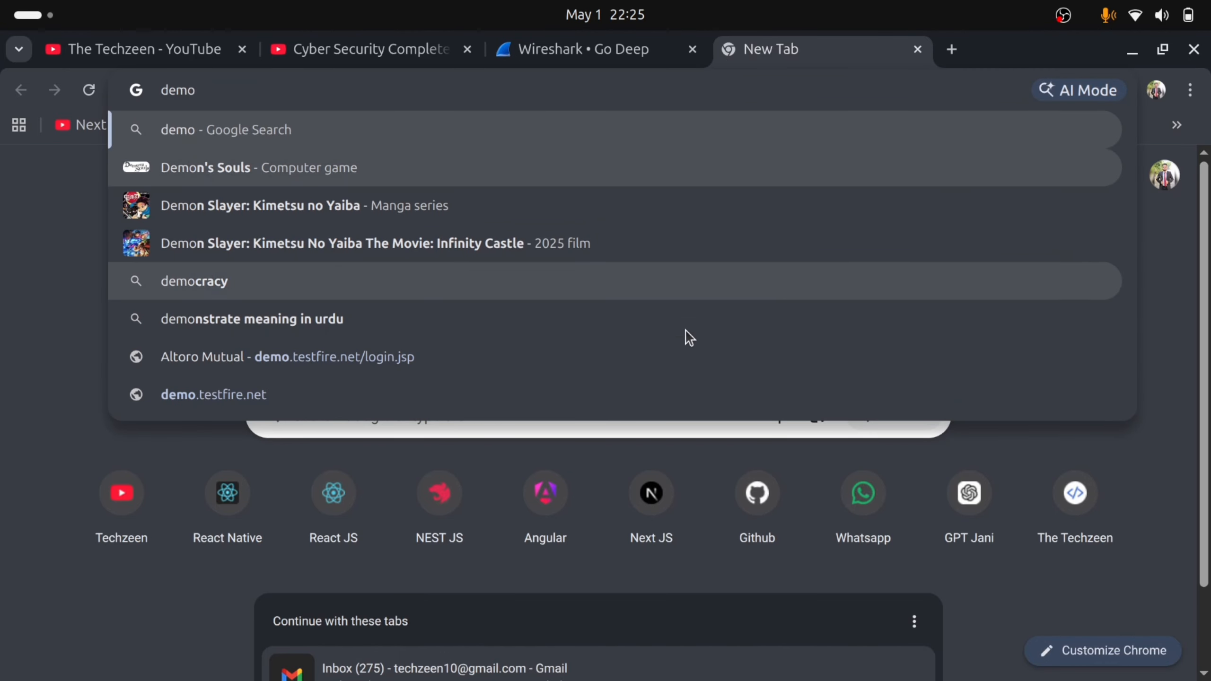
{"action": "left_click", "coordinate": [281, 366]}
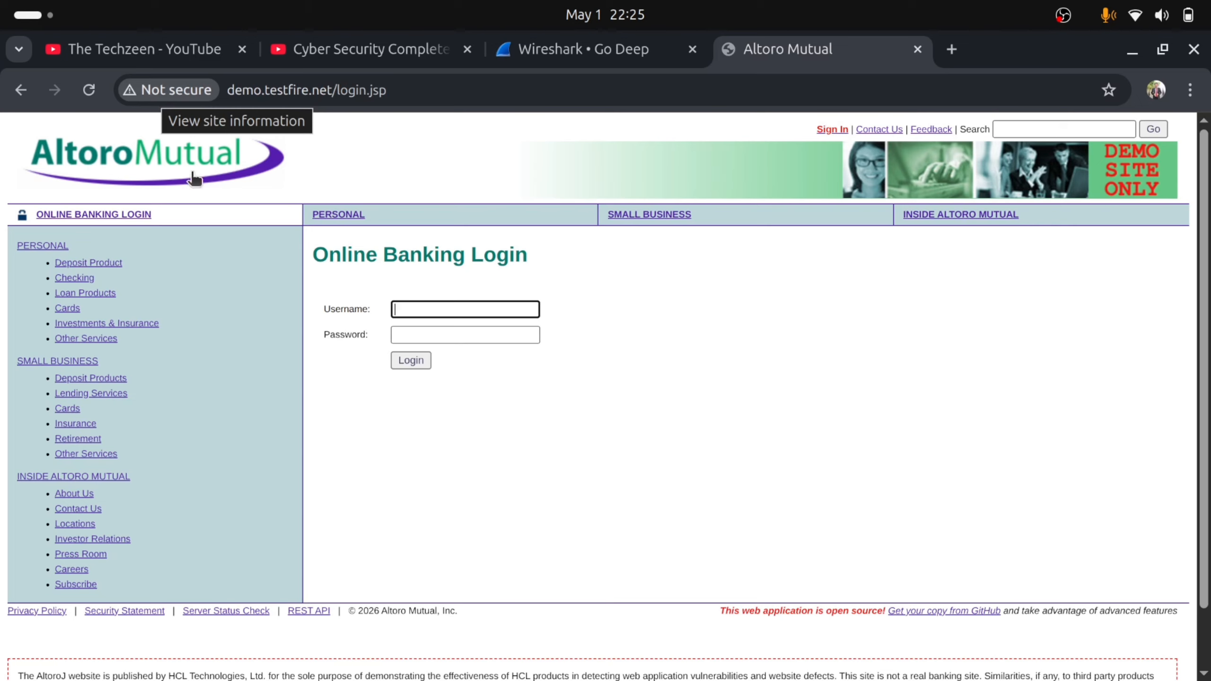
Step: Fill in the username and password on the Online Banking Login form and submit it
{"action": "left_click", "coordinate": [428, 309]}
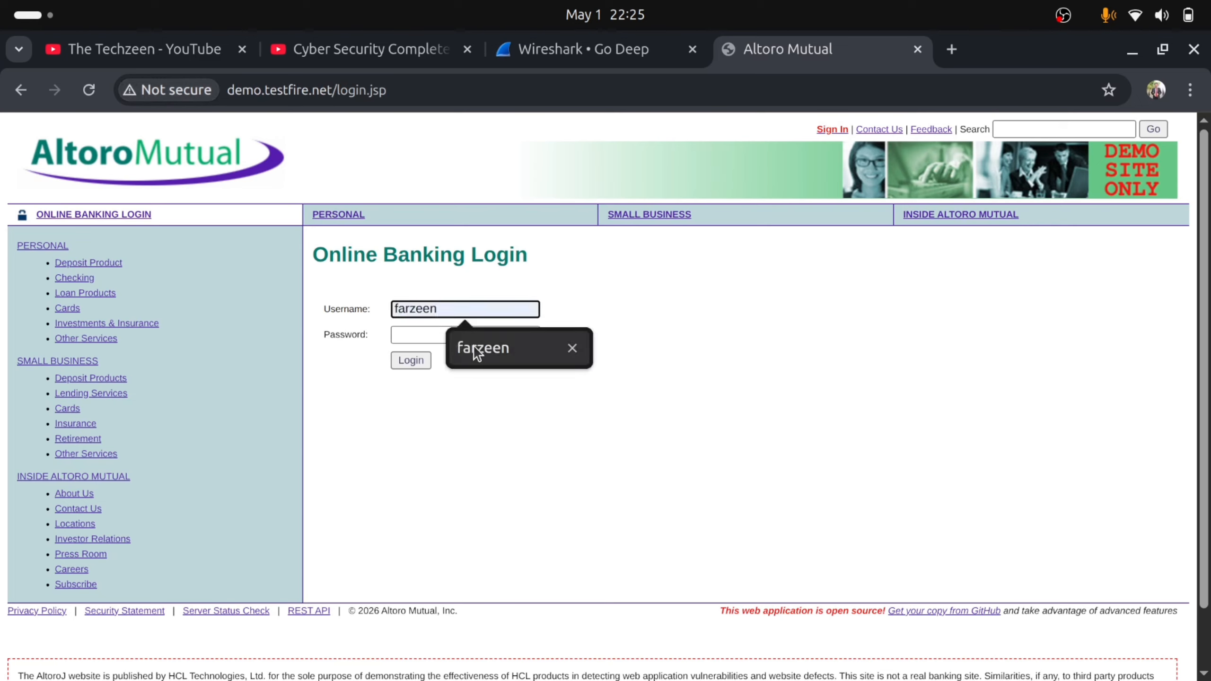
{"action": "left_click", "coordinate": [476, 346]}
{"action": "left_click", "coordinate": [458, 336]}
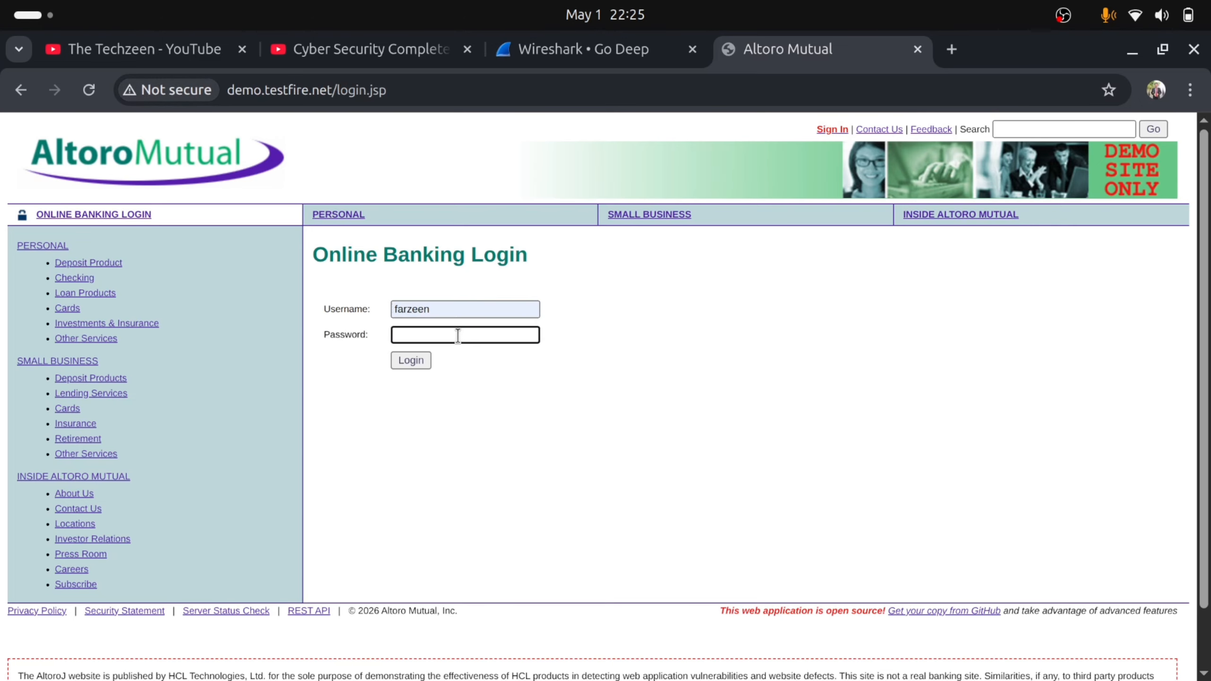
{"action": "type", "text": "****"}
{"action": "left_click", "coordinate": [414, 361]}
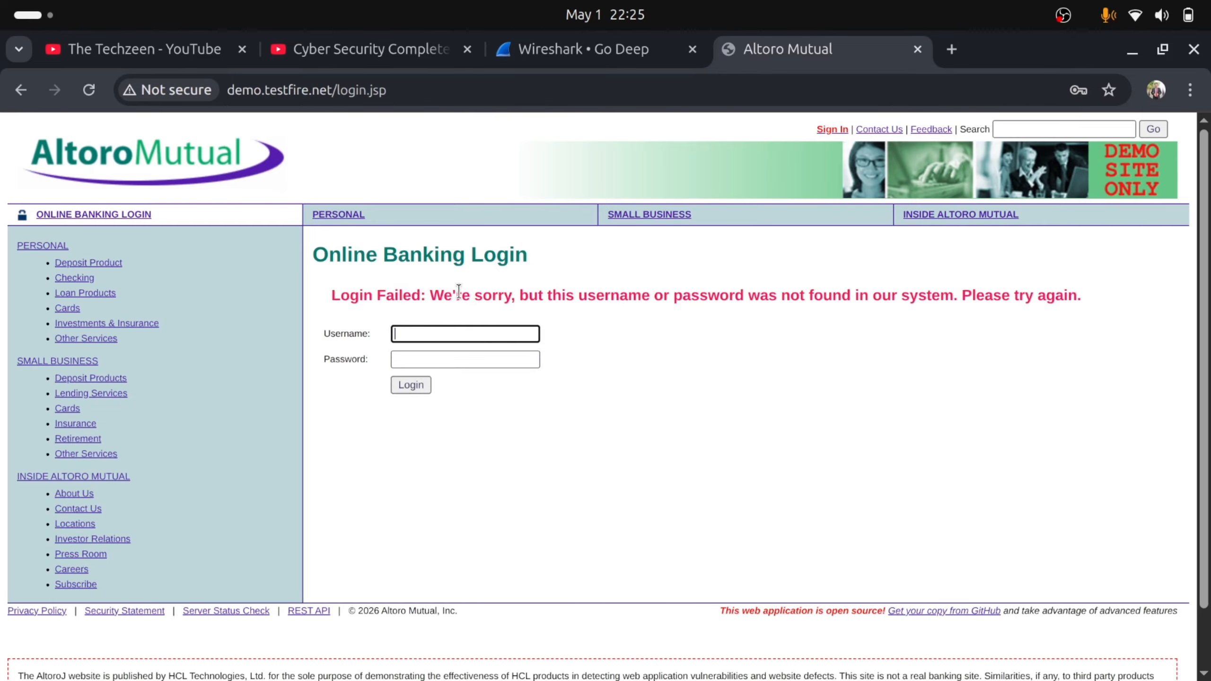
Step: Switch to Wireshark and look through the most recently captured packets and their protocols
{"action": "key", "text": "alt+Tab"}
{"action": "key", "text": "Tab"}
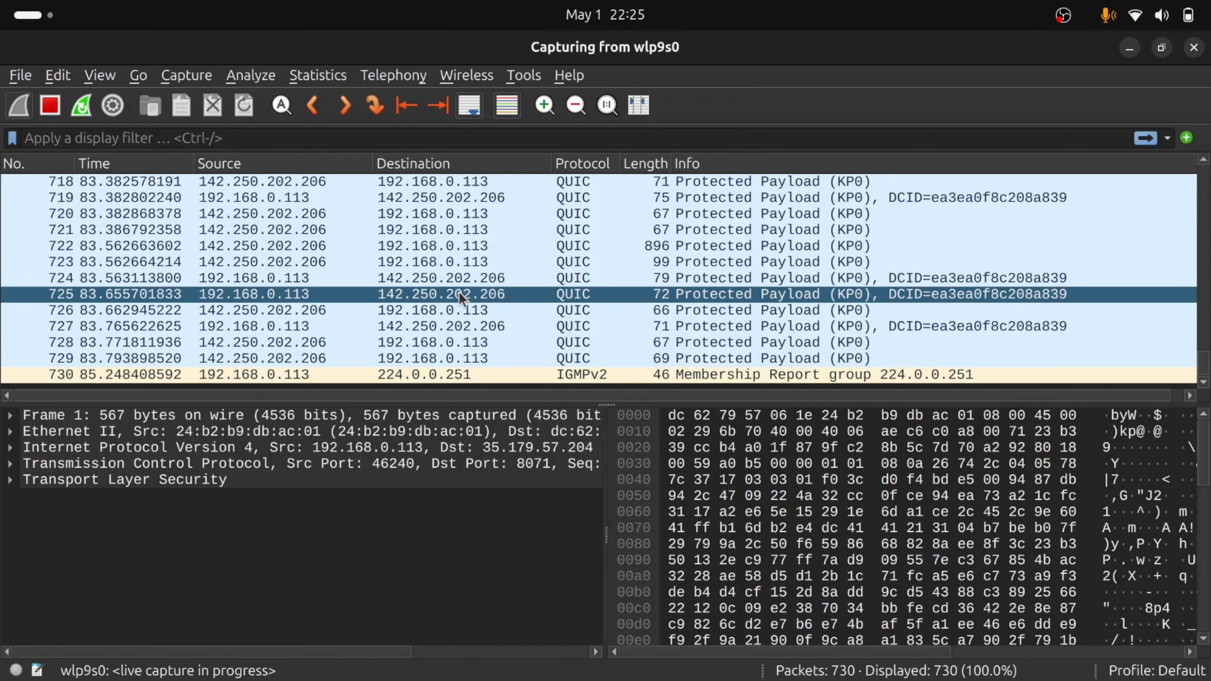
{"action": "left_click", "coordinate": [483, 350]}
{"action": "left_click", "coordinate": [483, 336]}
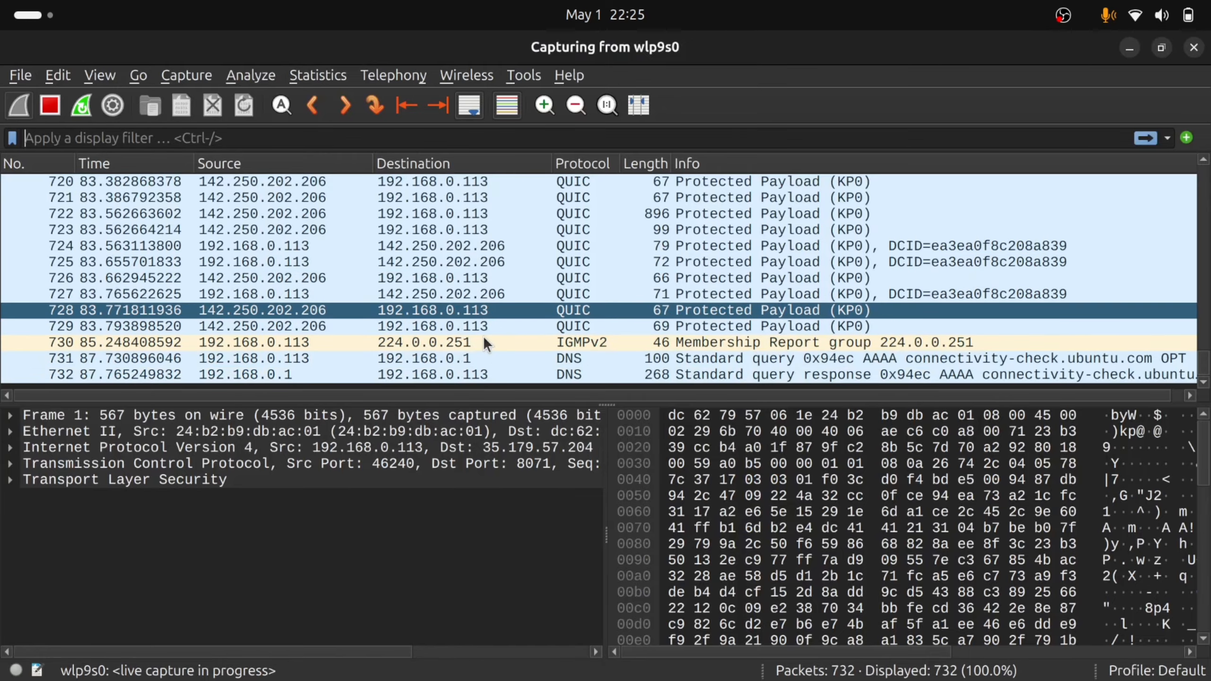
{"action": "left_click", "coordinate": [573, 320]}
{"action": "left_click", "coordinate": [583, 299]}
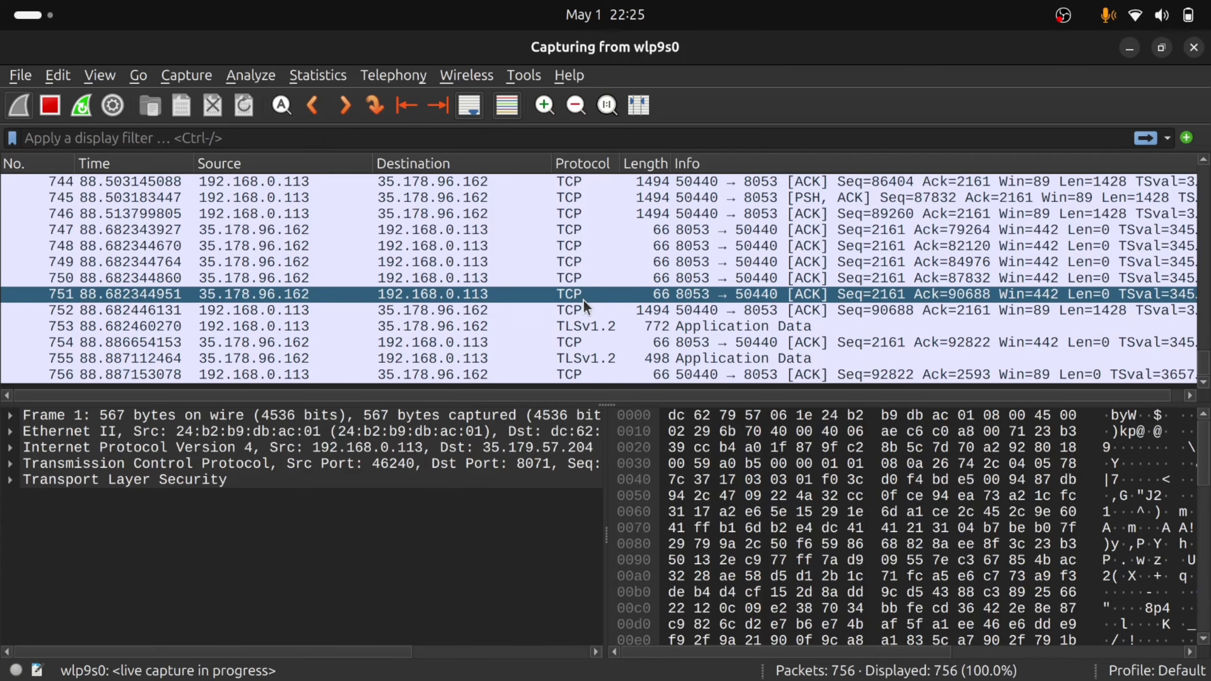
{"action": "scroll", "coordinate": [590, 354], "scroll_direction": "up", "scroll_amount": 6}
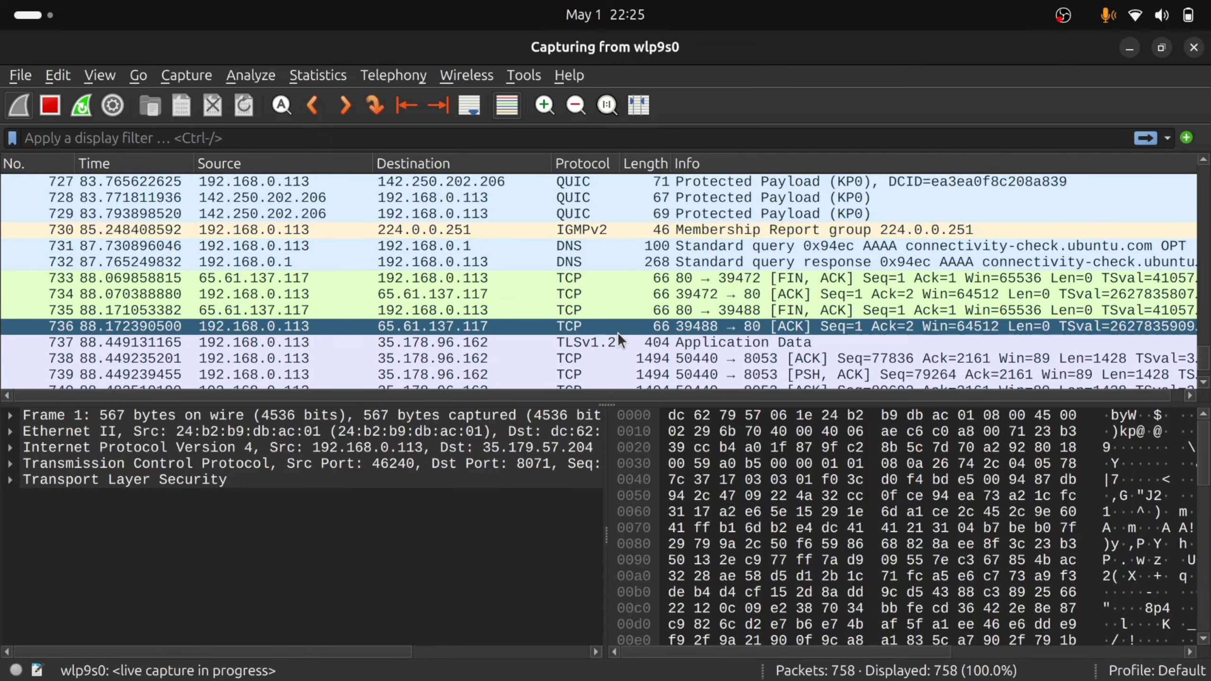
{"action": "scroll", "coordinate": [617, 333], "scroll_direction": "down", "scroll_amount": 7}
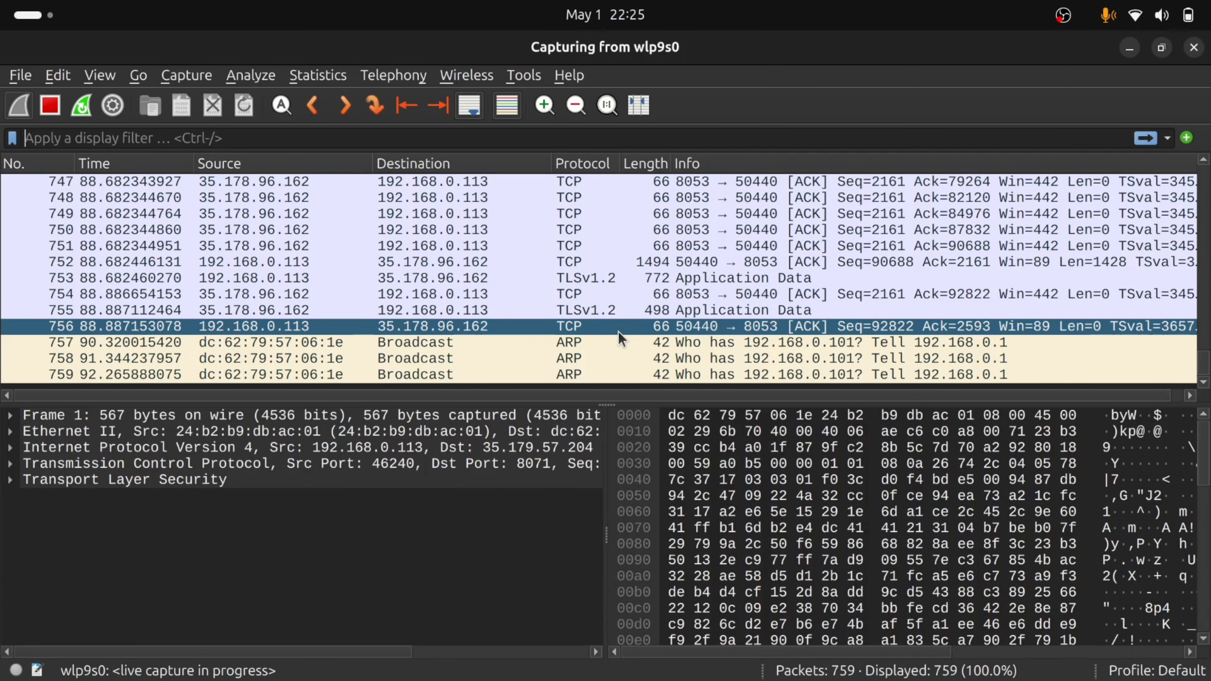
Step: Filter the captured packets with the display filter http.request.method == "POST"
{"action": "left_click", "coordinate": [234, 138]}
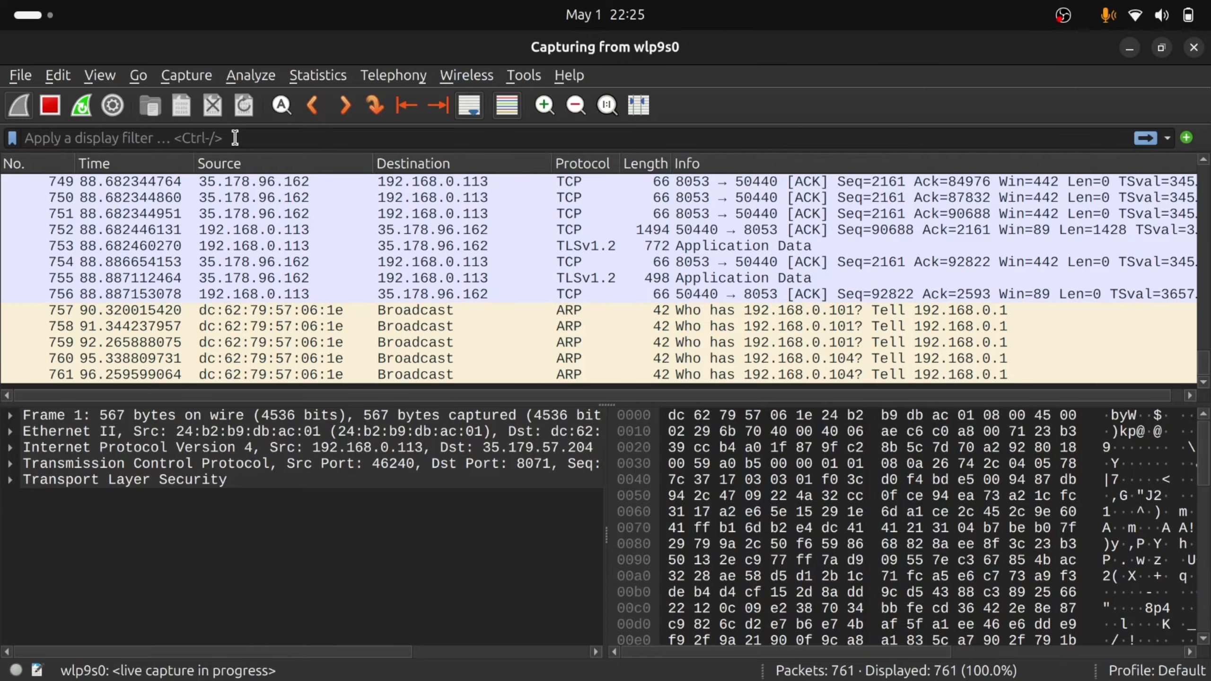
{"action": "type", "text": "http"}
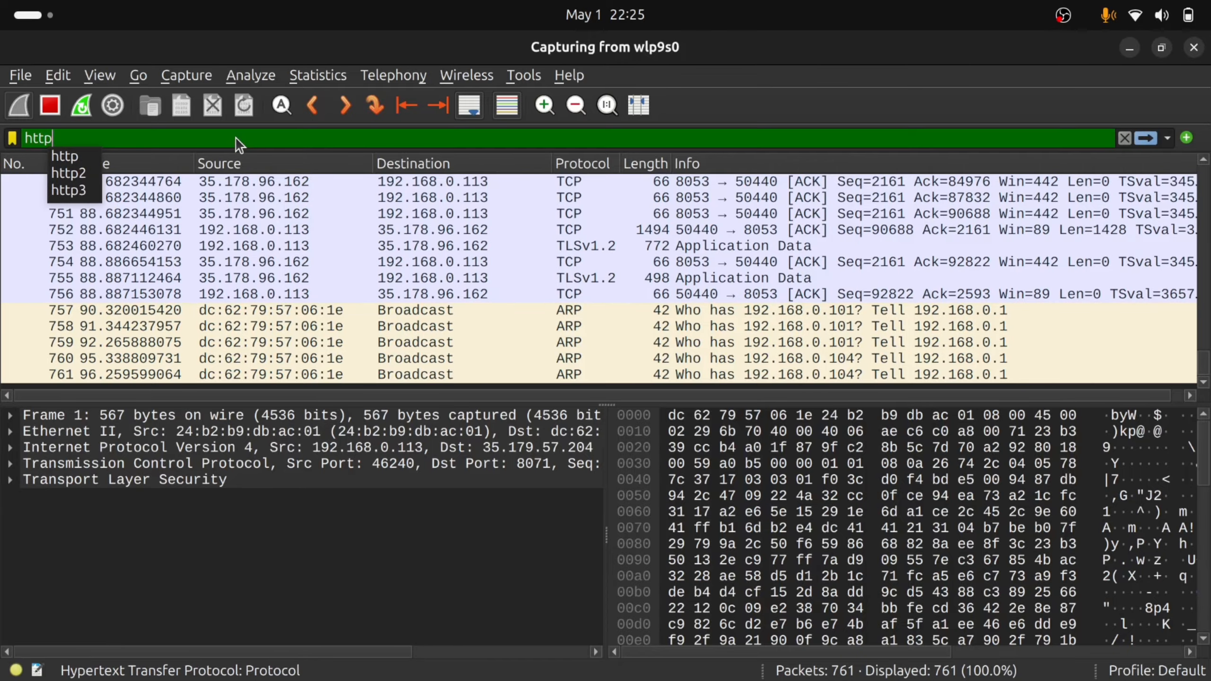
{"action": "type", "text": ".re"}
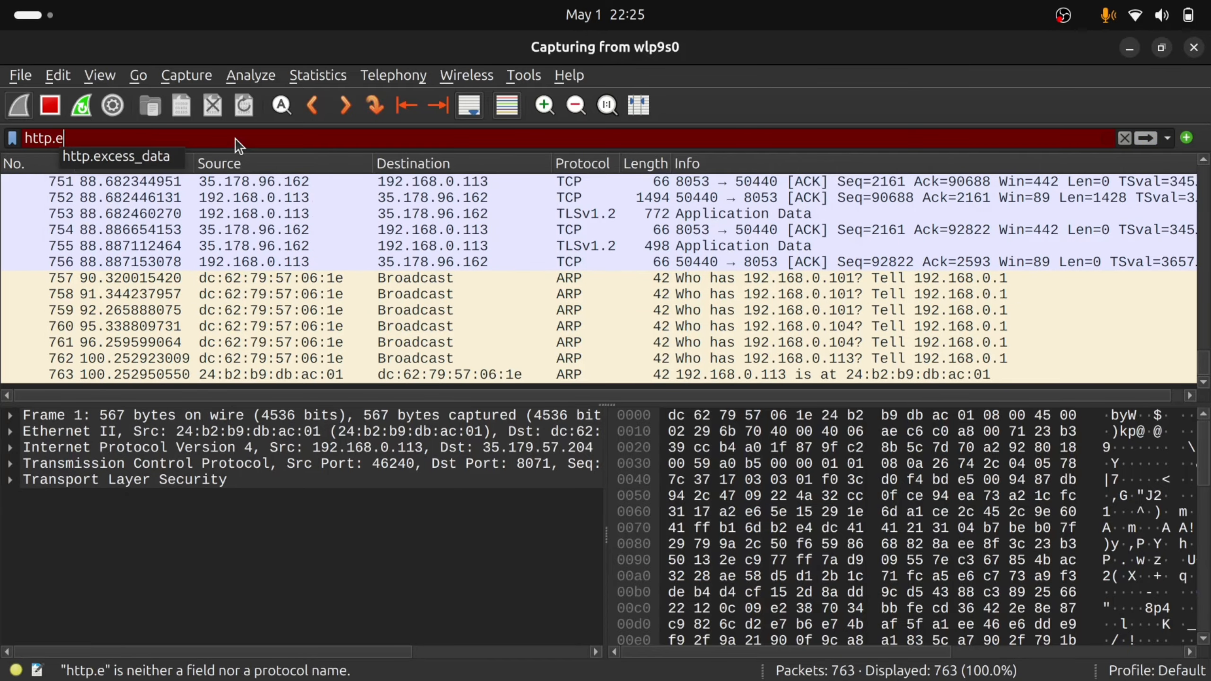
{"action": "key", "text": "BackSpace"}
{"action": "type", "text": "request"}
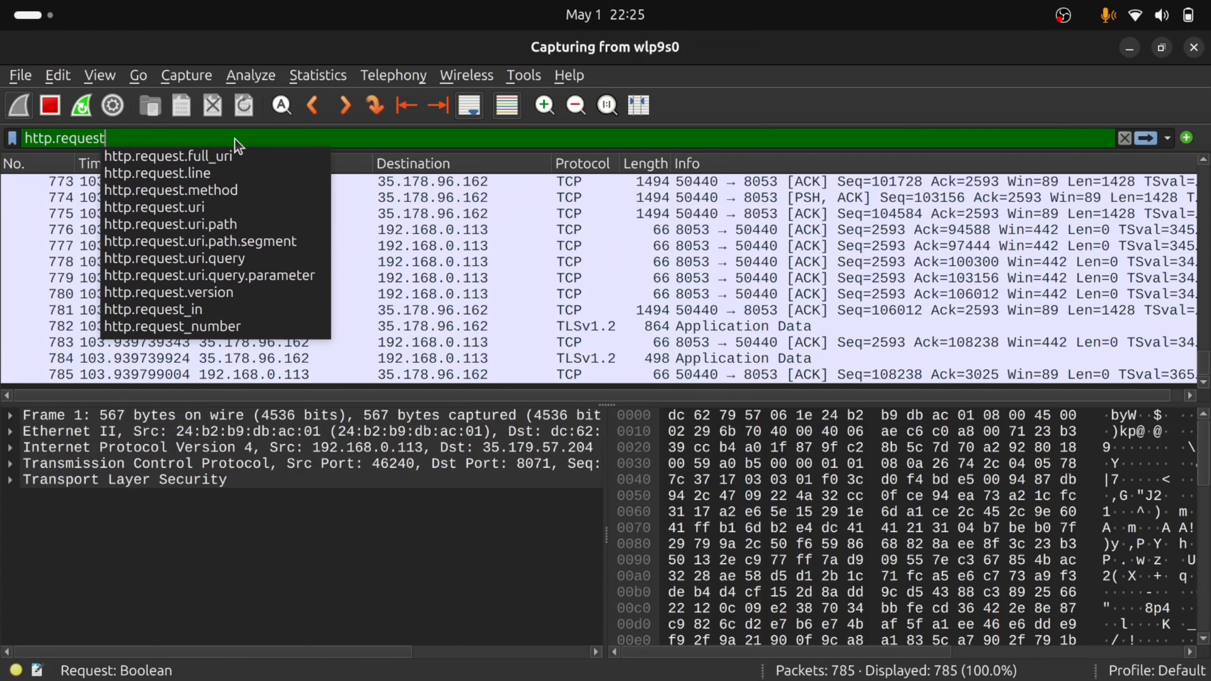
{"action": "type", "text": ".meth"}
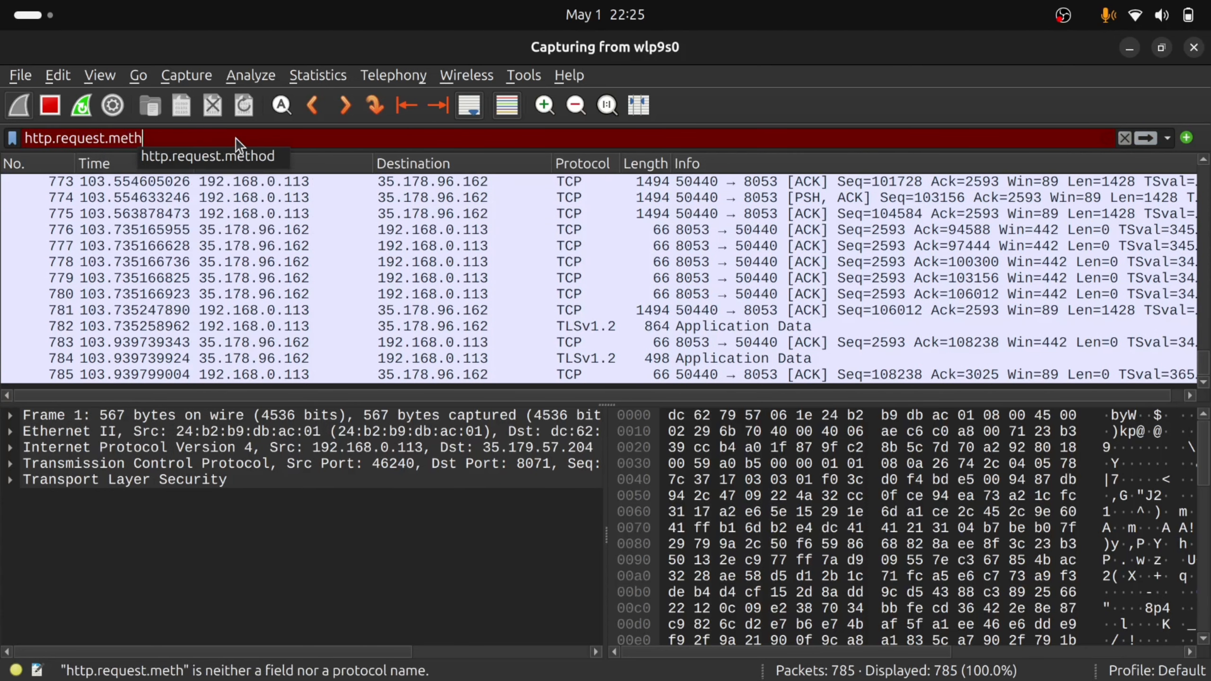
{"action": "key", "text": "Tab"}
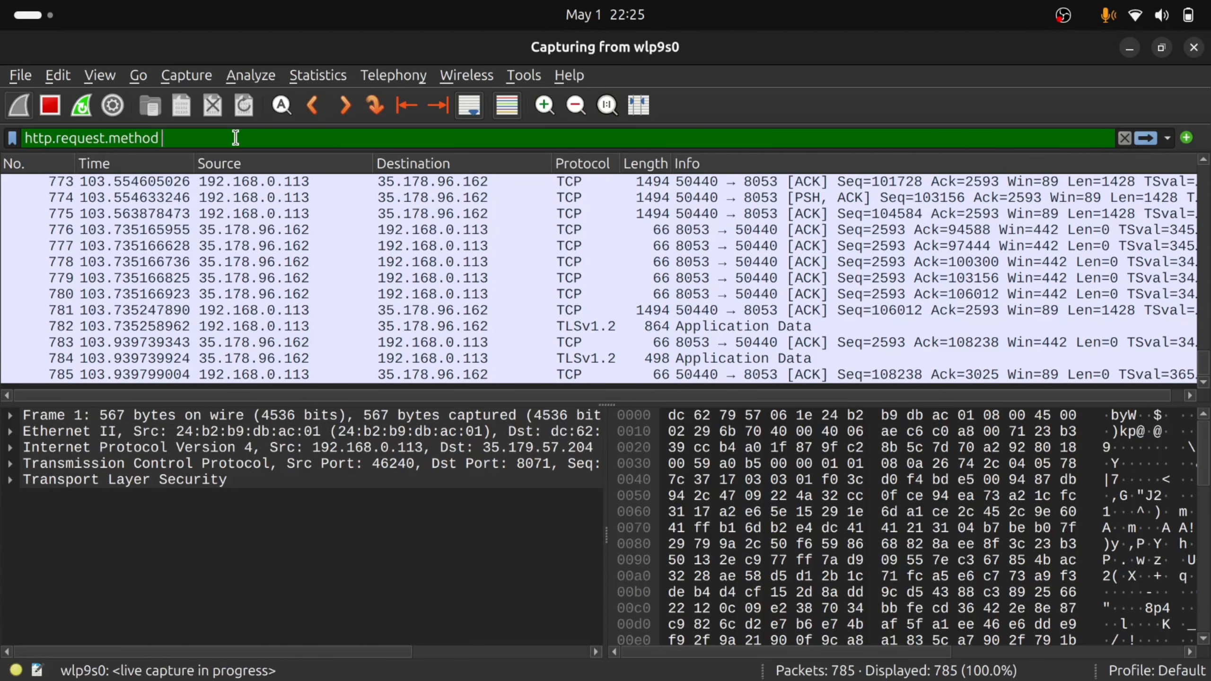
{"action": "type", "text": "=="}
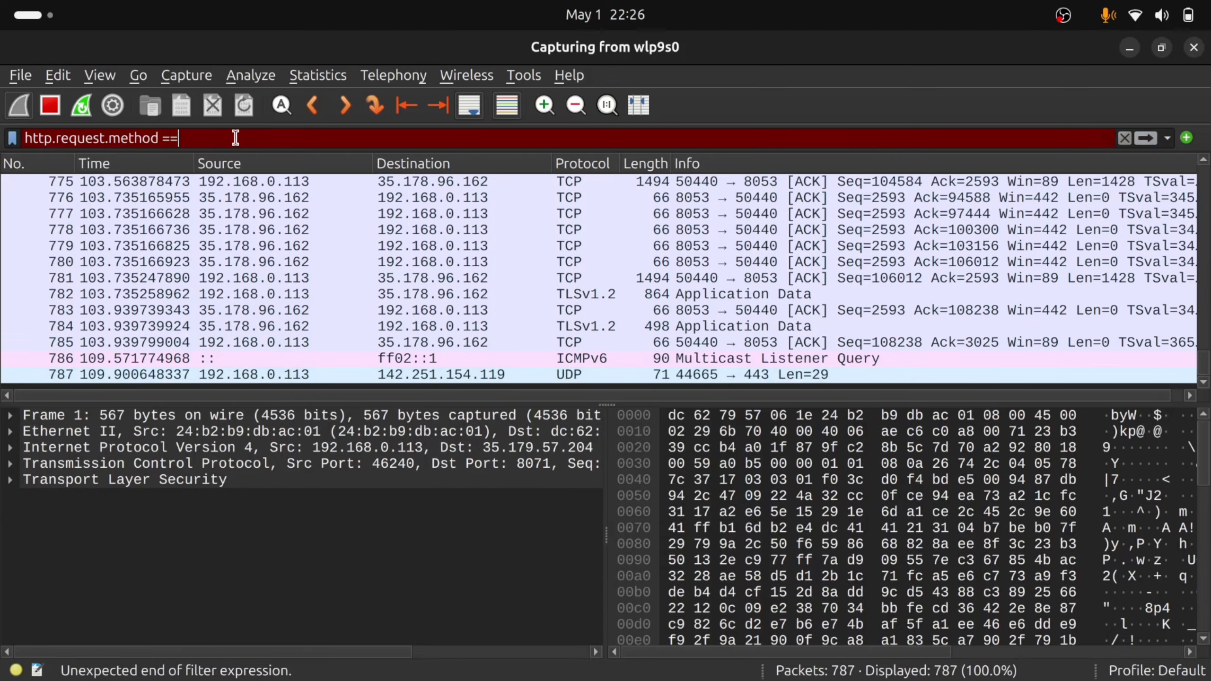
{"action": "type", "text": " \"P"}
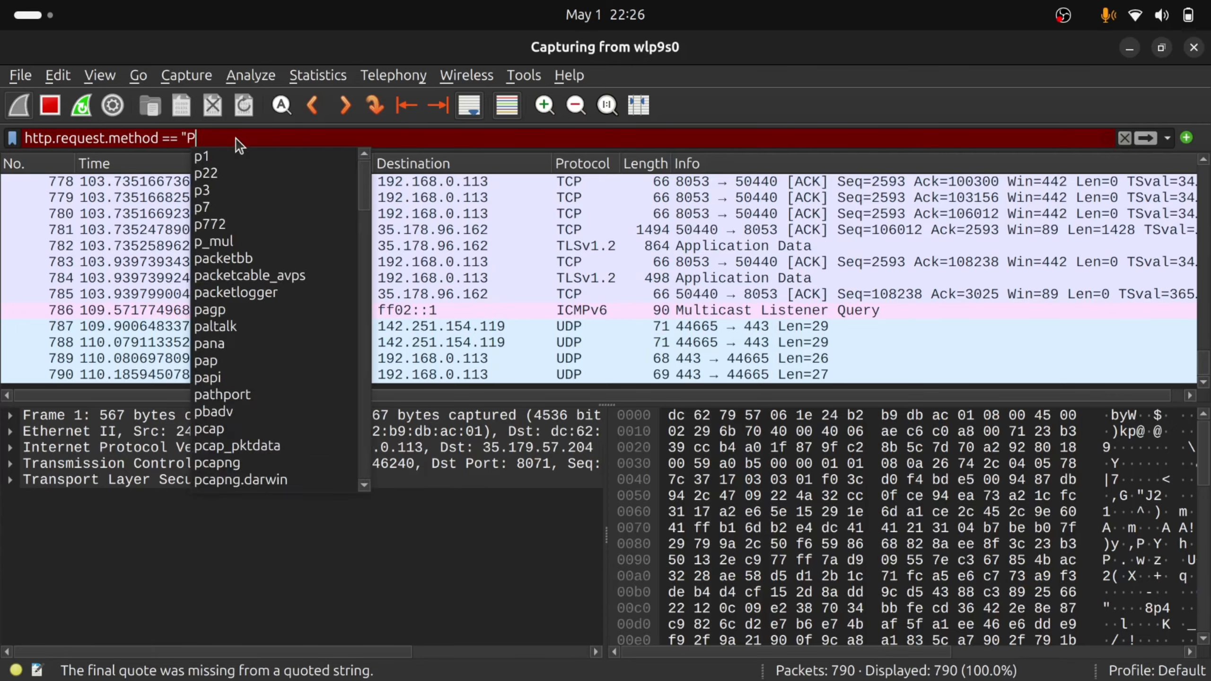
{"action": "type", "text": "OST\""}
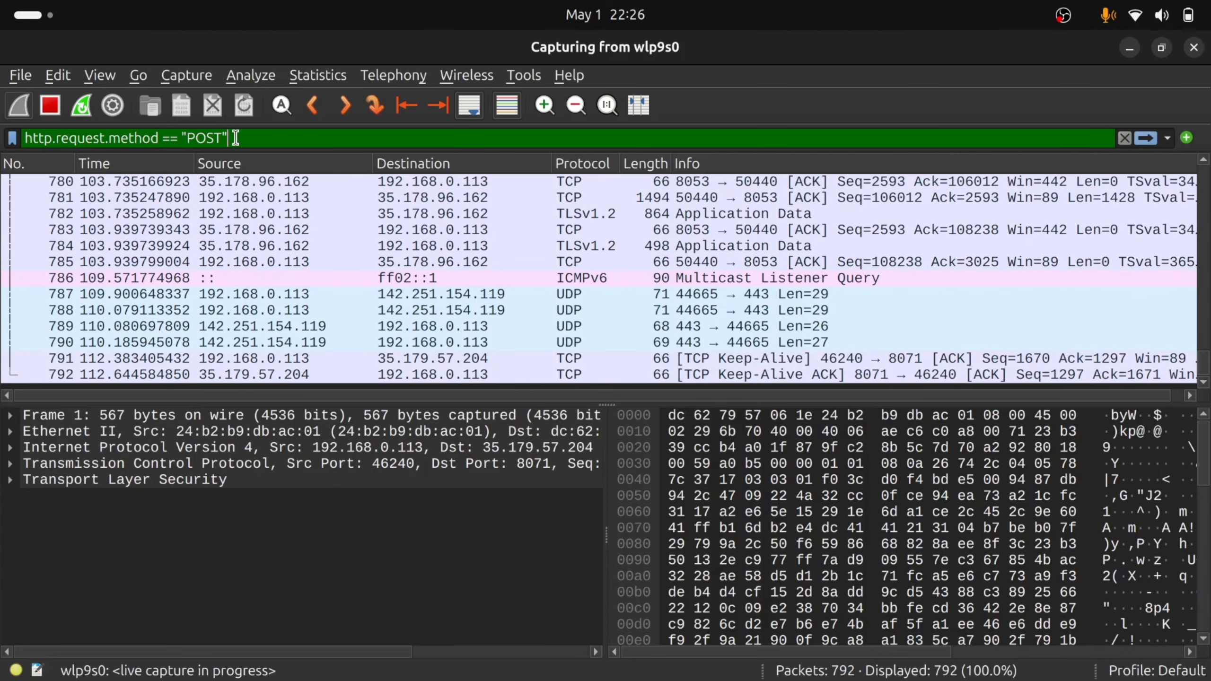
{"action": "key", "text": "Return"}
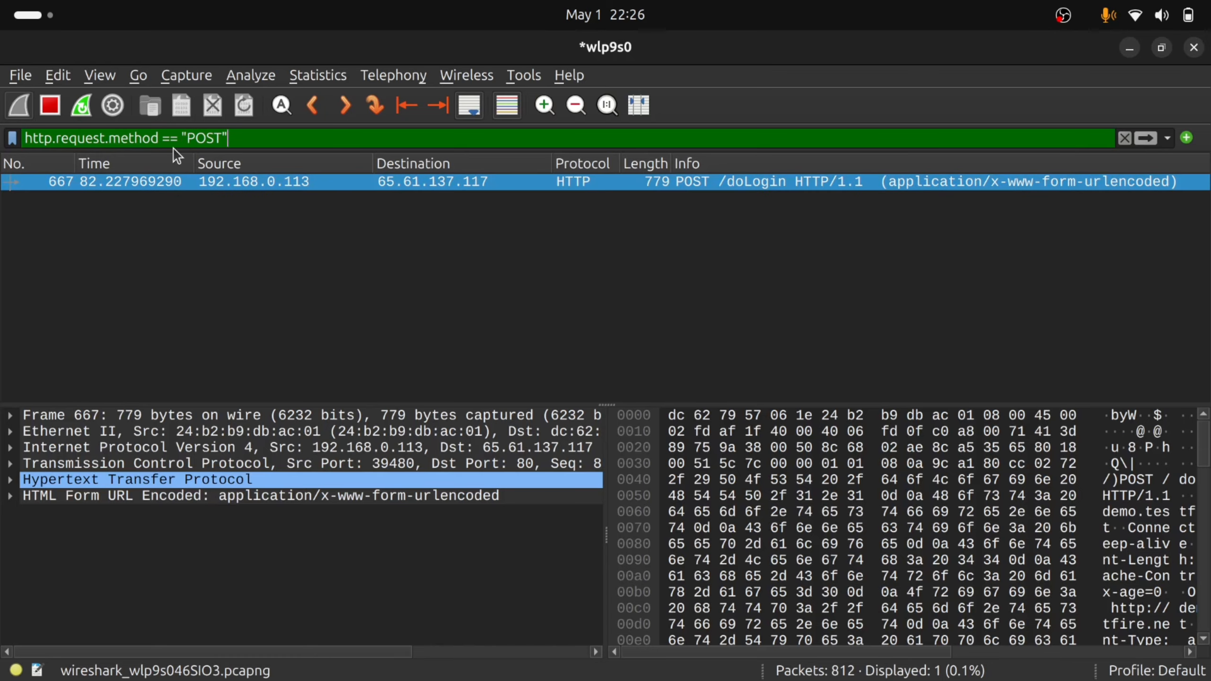
Step: Follow the TCP stream of the POST /doLogin packet and examine its host and the submitted login form data
{"action": "right_click", "coordinate": [382, 189]}
{"action": "mouse_move", "coordinate": [435, 469]}
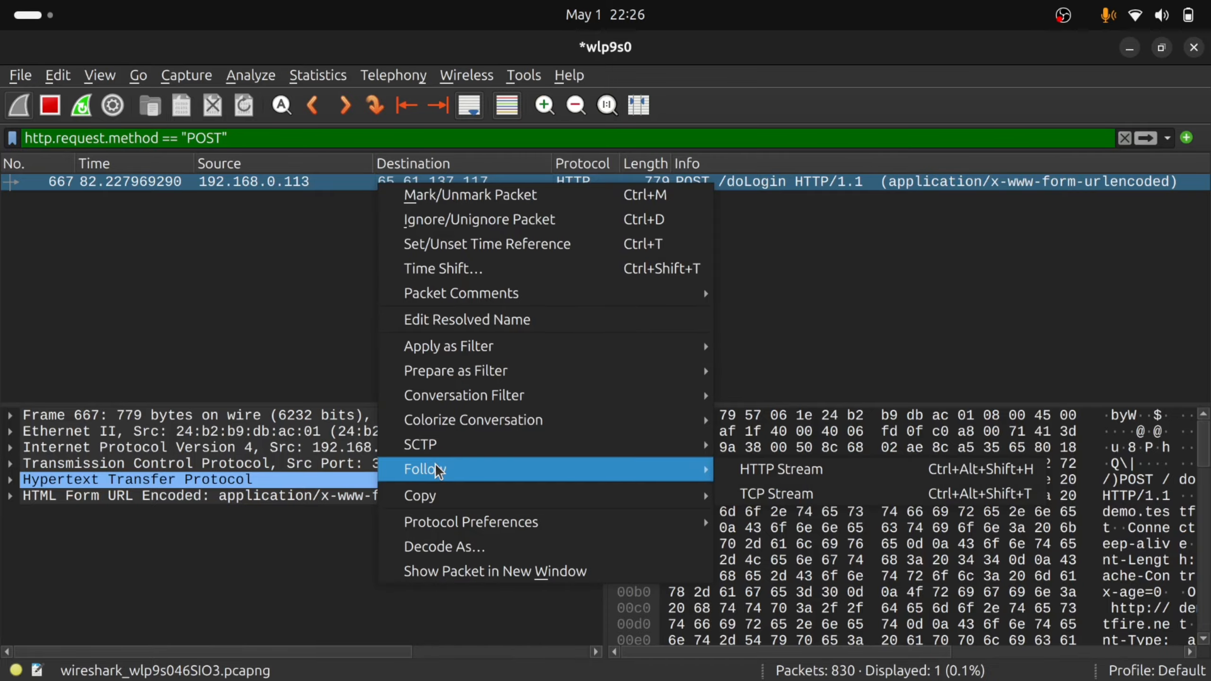
{"action": "left_click", "coordinate": [843, 495]}
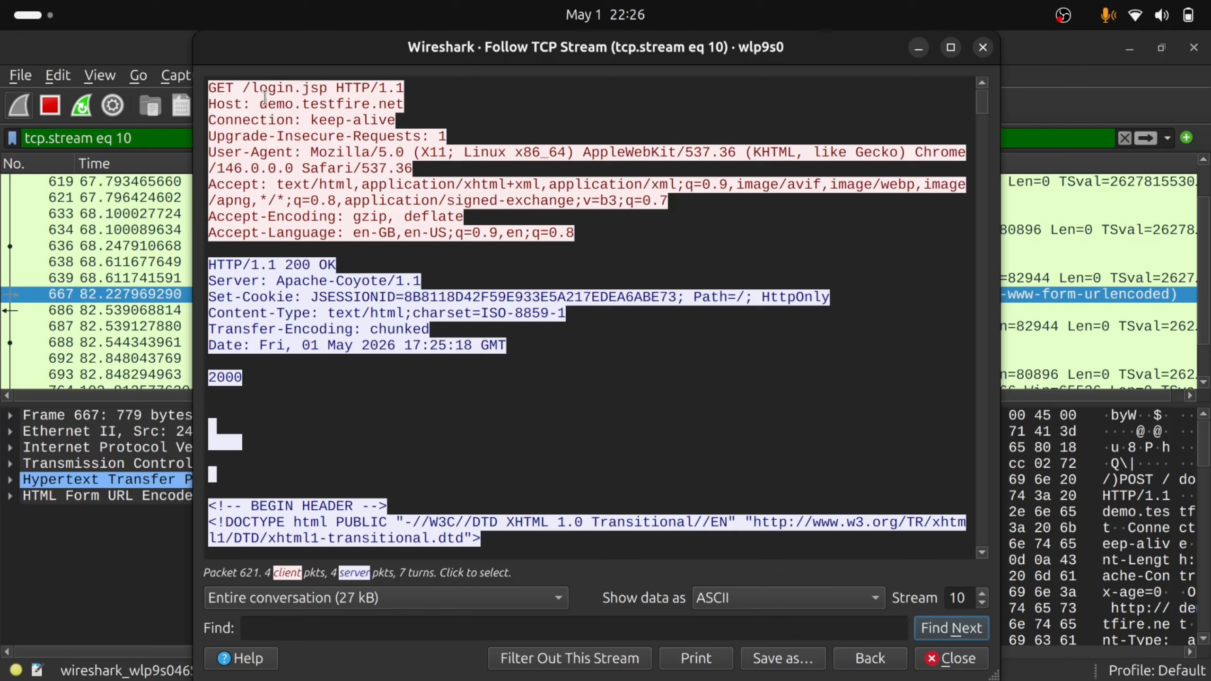
{"action": "left_click_drag", "start_coordinate": [260, 104], "coordinate": [405, 103]}
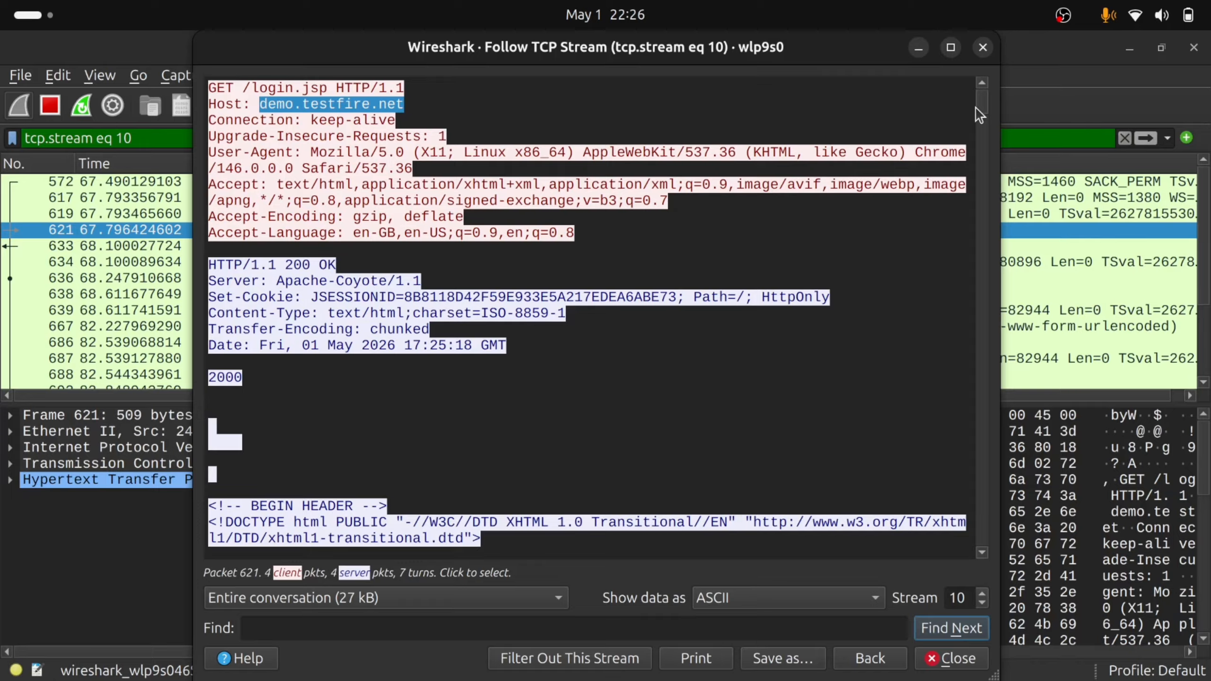
{"action": "left_click_drag", "start_coordinate": [983, 104], "coordinate": [980, 379]}
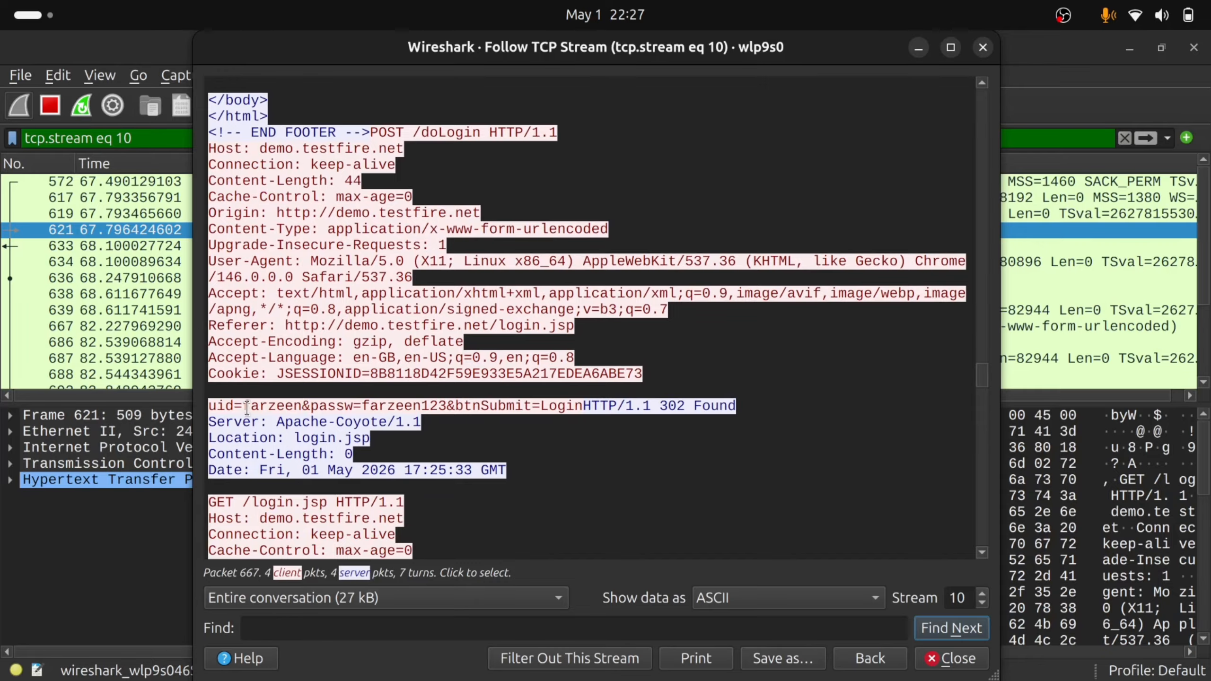
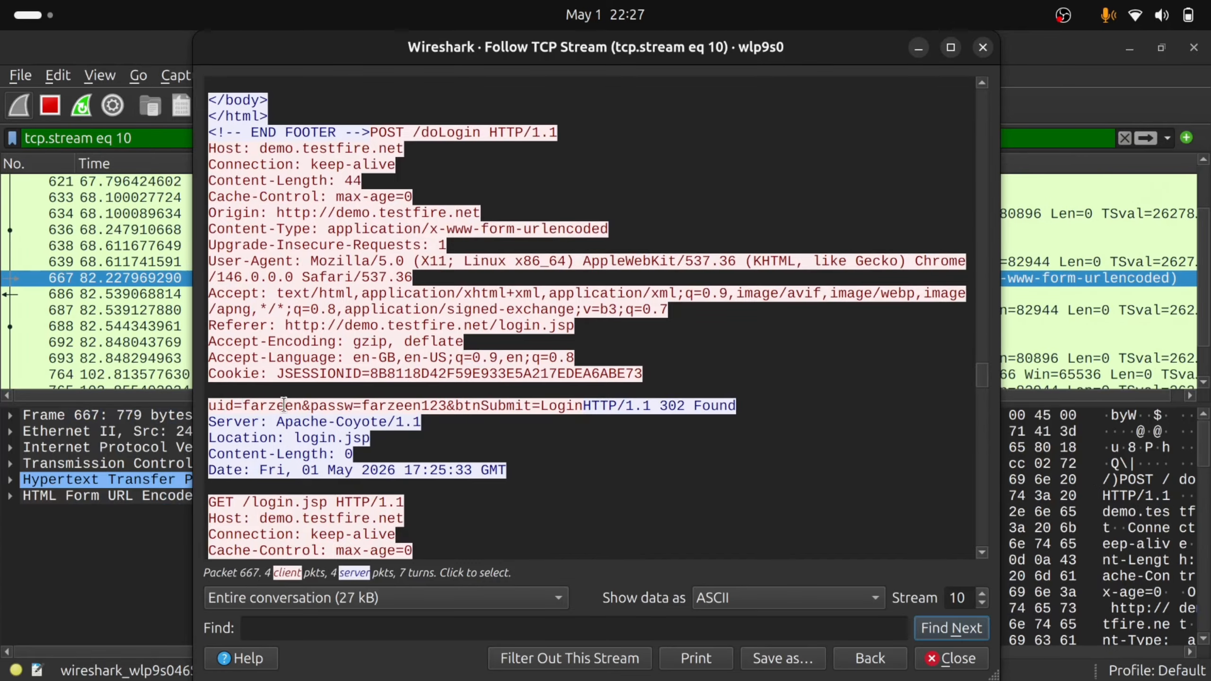
Step: Highlight the submitted uid and passw values in the followed TCP stream, then close the stream window
{"action": "double_click", "coordinate": [269, 405]}
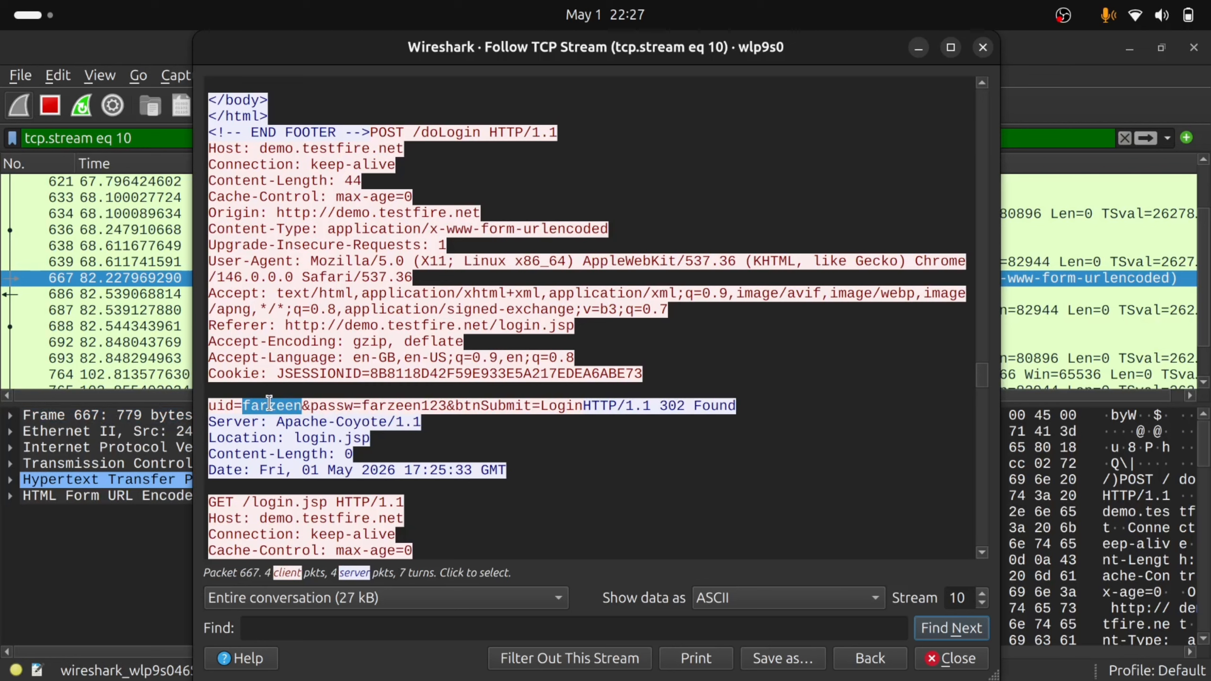
{"action": "left_click_drag", "start_coordinate": [362, 405], "coordinate": [452, 407]}
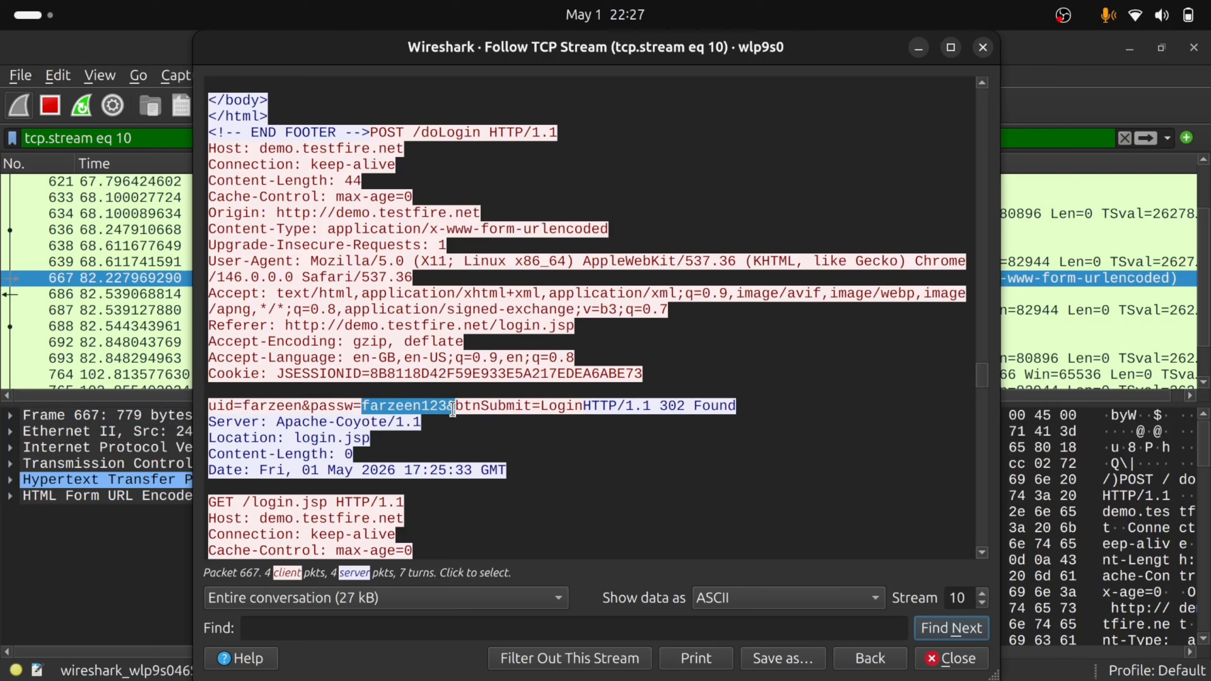
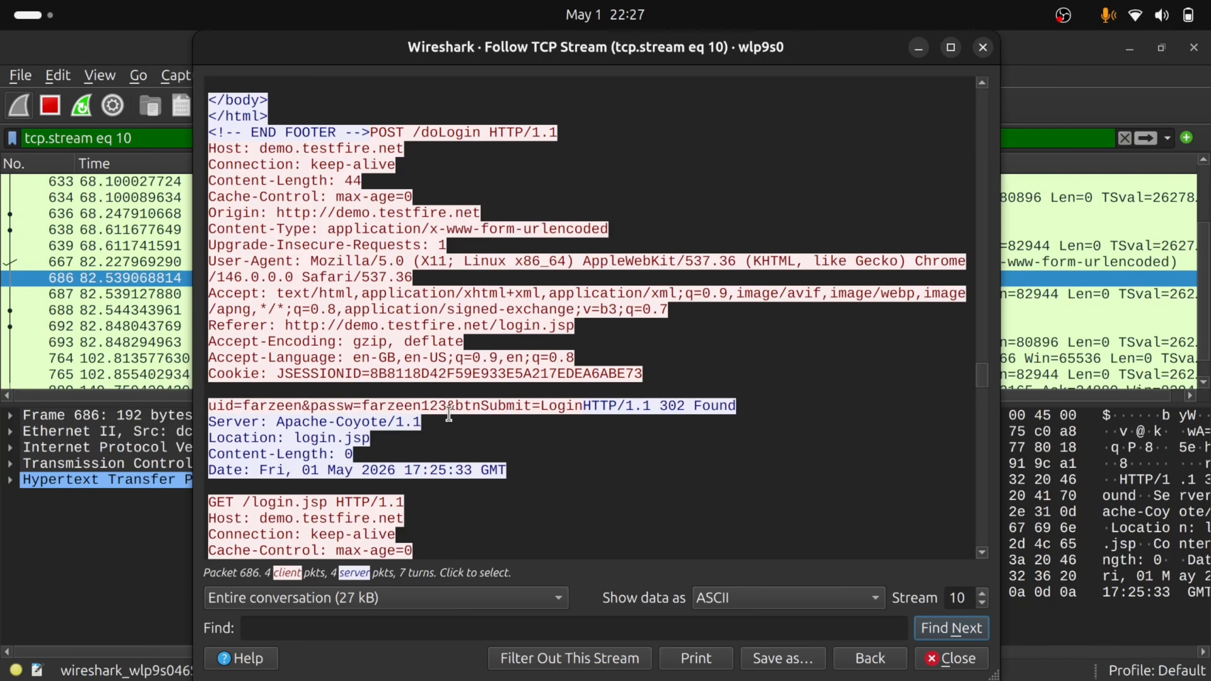
{"action": "left_click", "coordinate": [448, 411]}
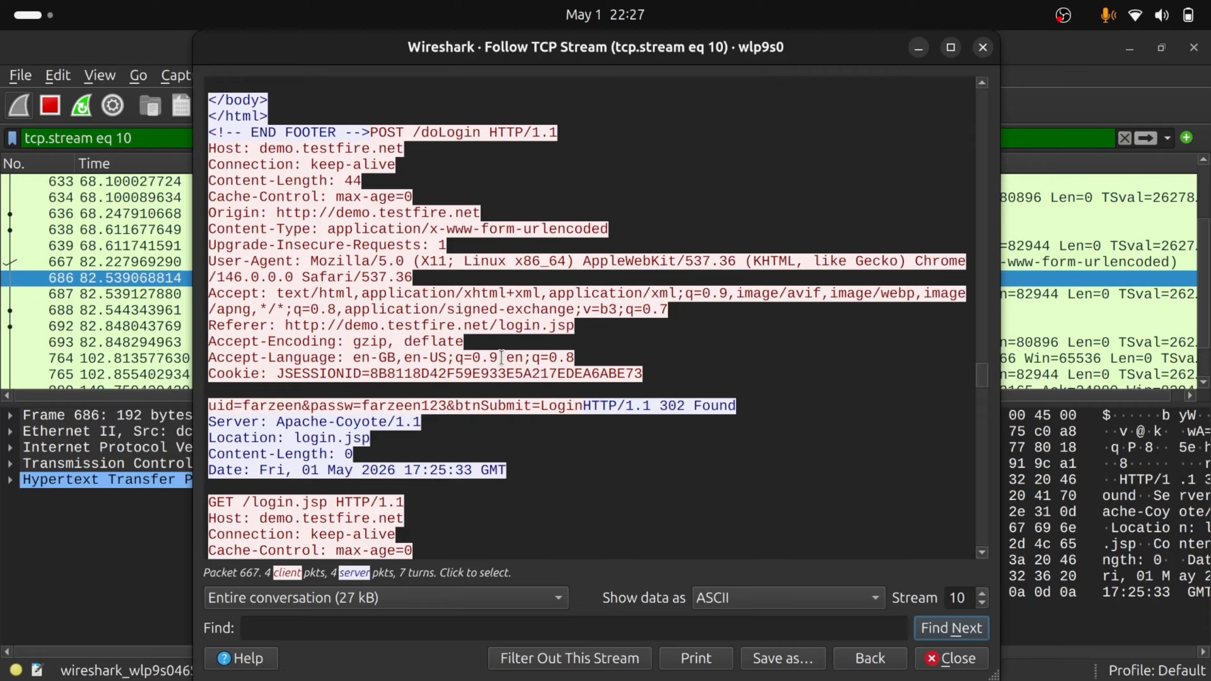
{"action": "left_click", "coordinate": [983, 47]}
Step: Clear the tcp.stream display filter and begin a new filter expression on the ip.addr field
{"action": "scroll", "coordinate": [525, 237], "scroll_direction": "down", "scroll_amount": 1}
{"action": "scroll", "coordinate": [524, 236], "scroll_direction": "up", "scroll_amount": 2}
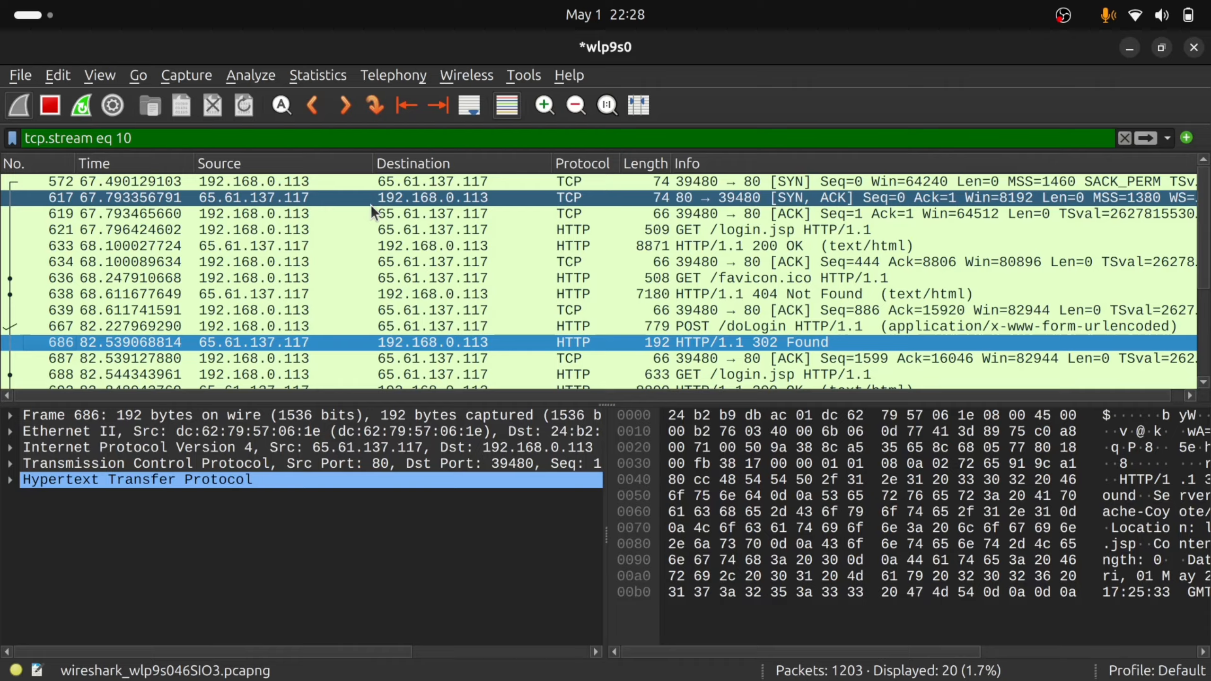
{"action": "scroll", "coordinate": [415, 362], "scroll_direction": "down", "scroll_amount": 2}
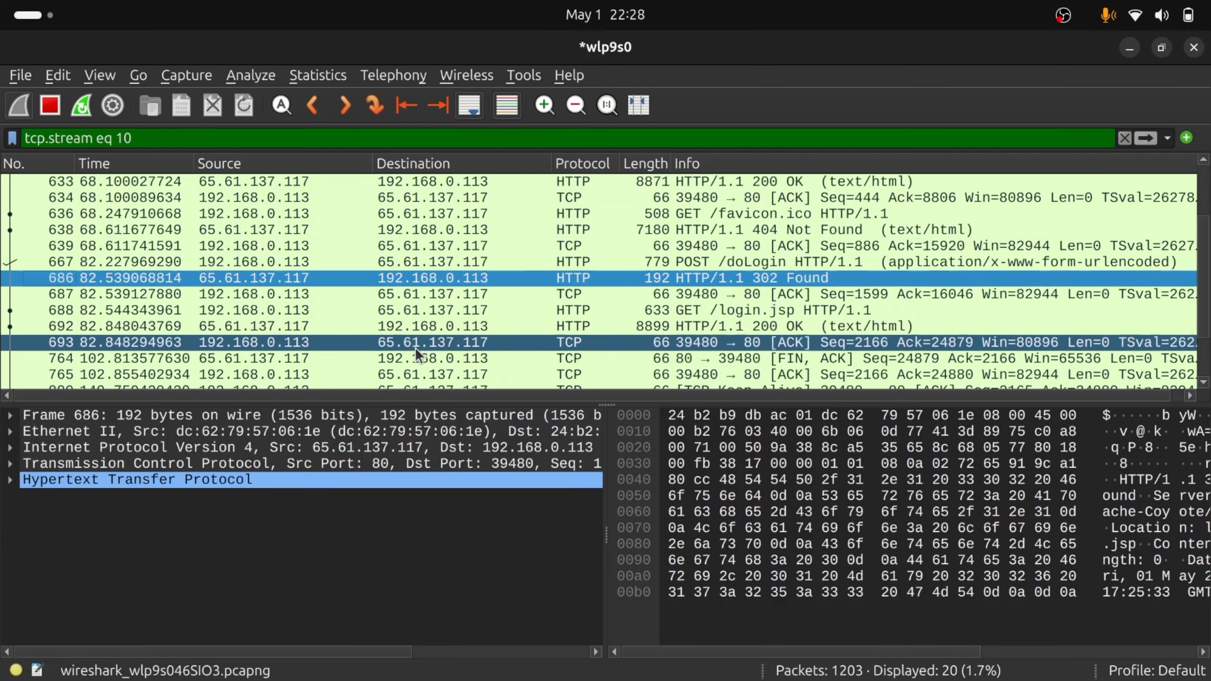
{"action": "scroll", "coordinate": [415, 348], "scroll_direction": "up", "scroll_amount": 2}
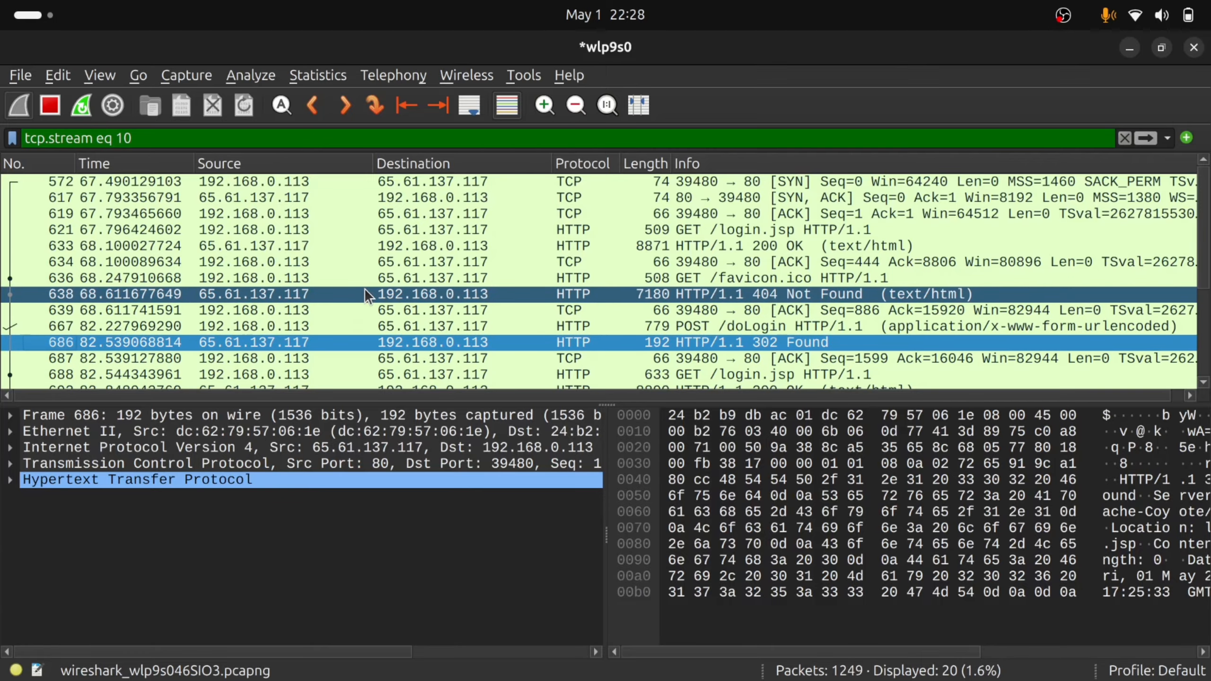
{"action": "left_click_drag", "start_coordinate": [194, 133], "coordinate": [25, 139]}
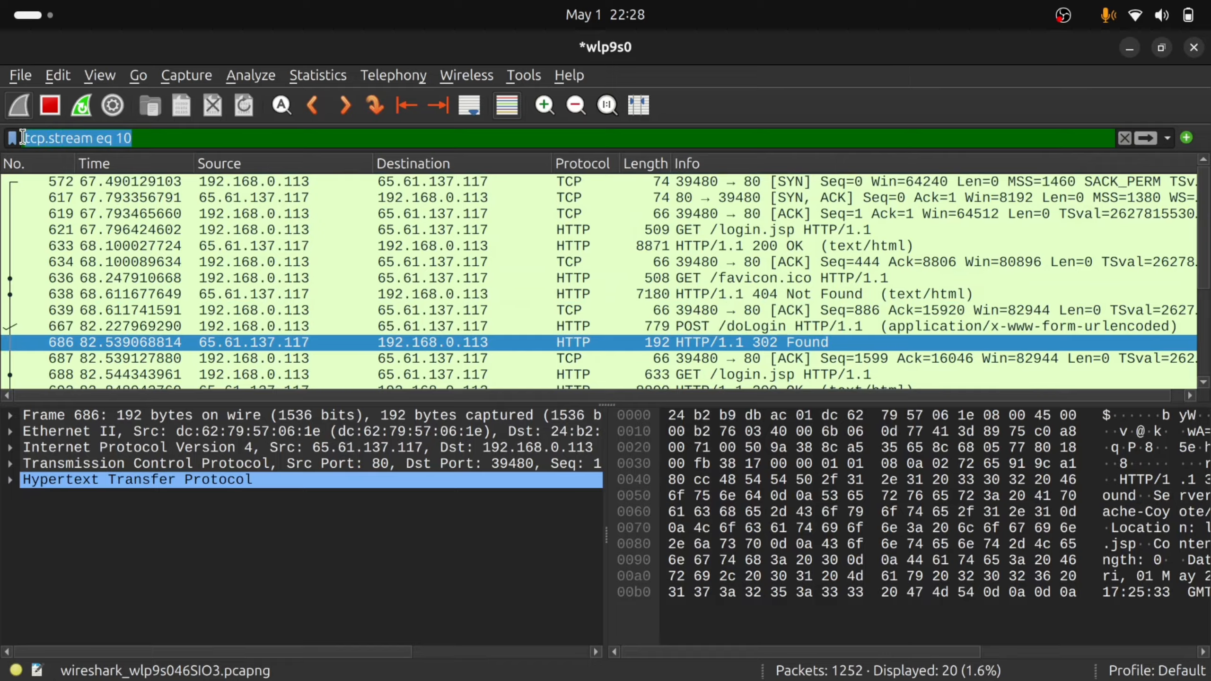
{"action": "key", "text": "BackSpace"}
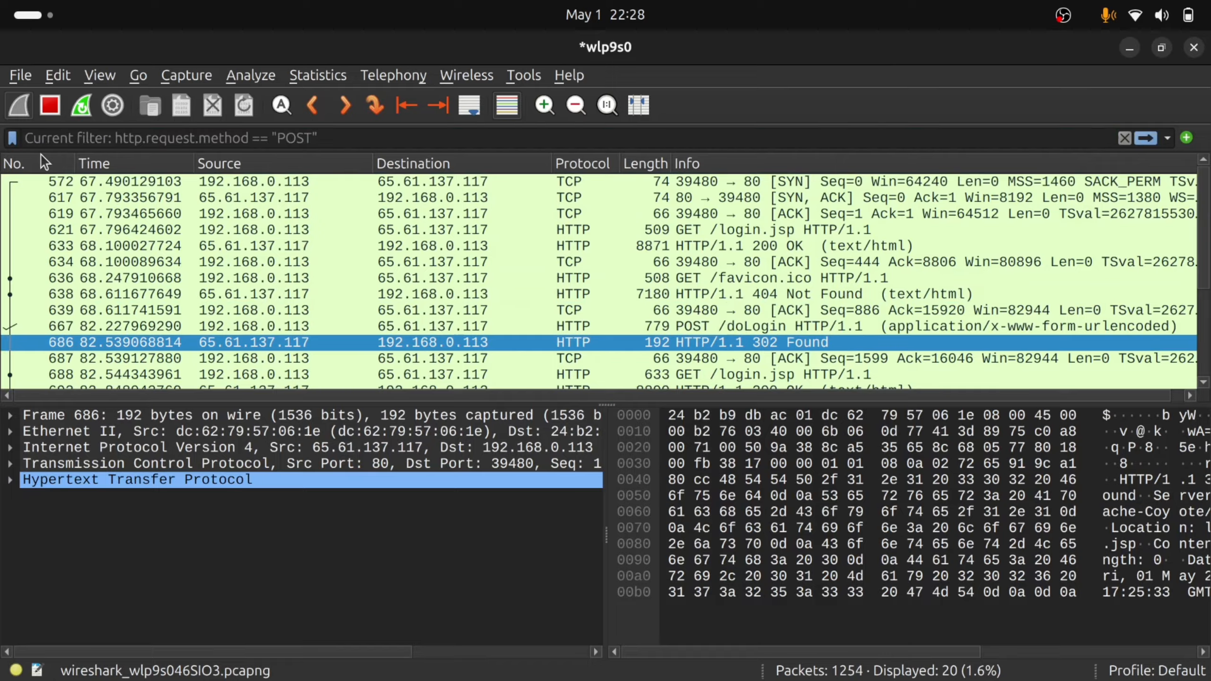
{"action": "scroll", "coordinate": [307, 271], "scroll_direction": "down", "scroll_amount": 1}
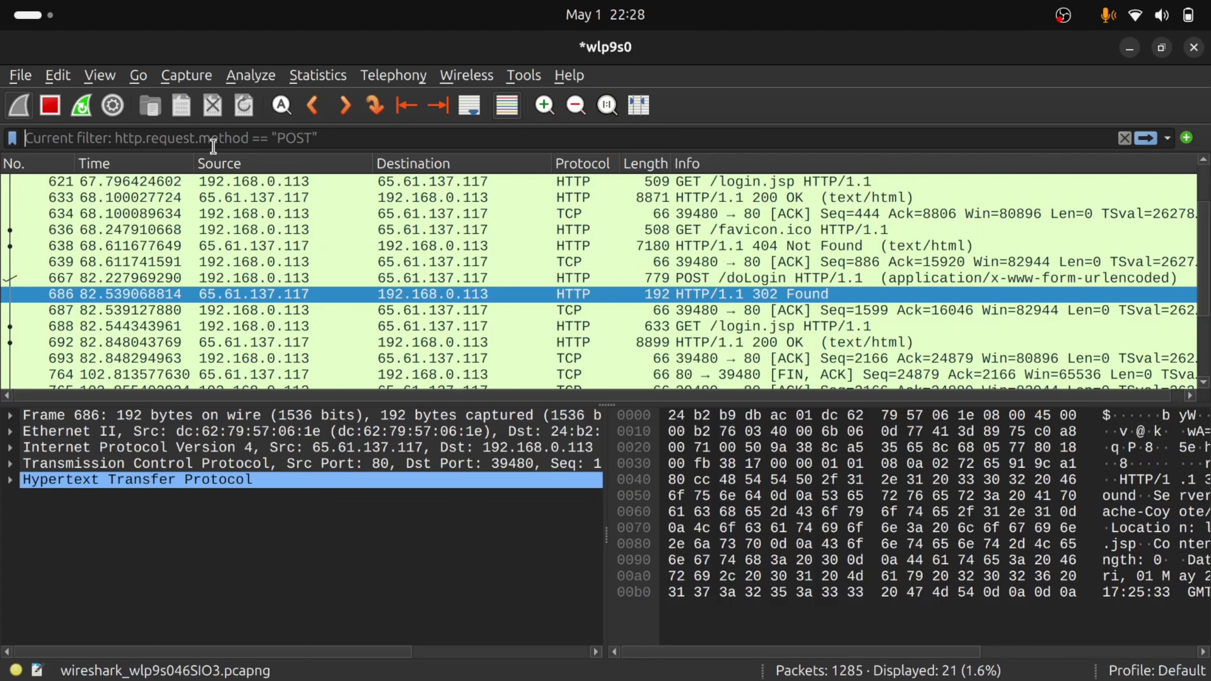
{"action": "type", "text": "ip.addr "}
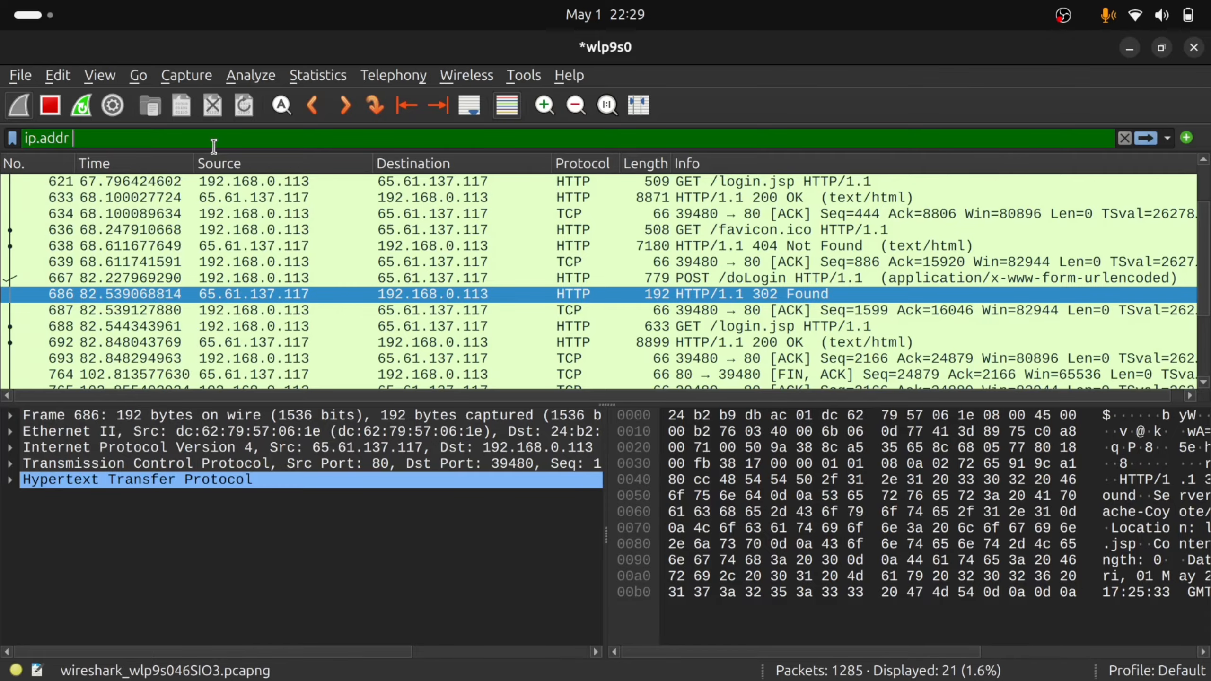
{"action": "type", "text": "="}
Step: Switch to the Terminal, copy the wlp9s0 IPv4 address 192.168.0.113 without its prefix length, and return to Wireshark
{"action": "key", "text": "alt+Tab"}
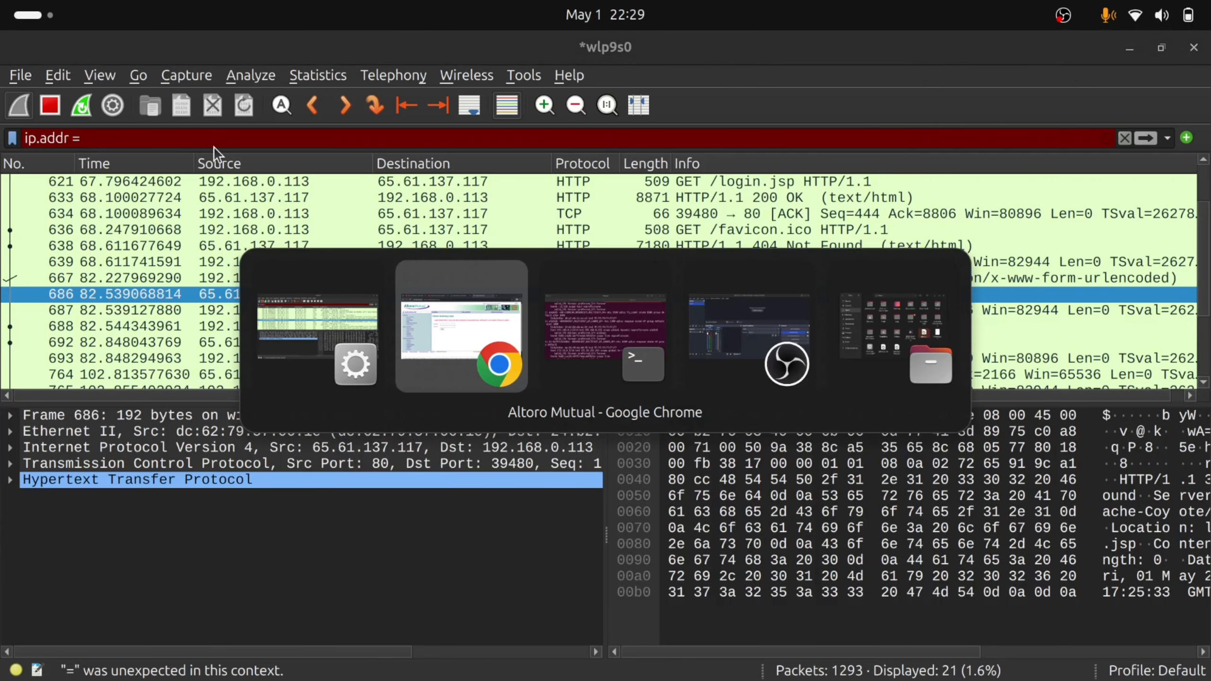
{"action": "key", "text": "alt+Tab"}
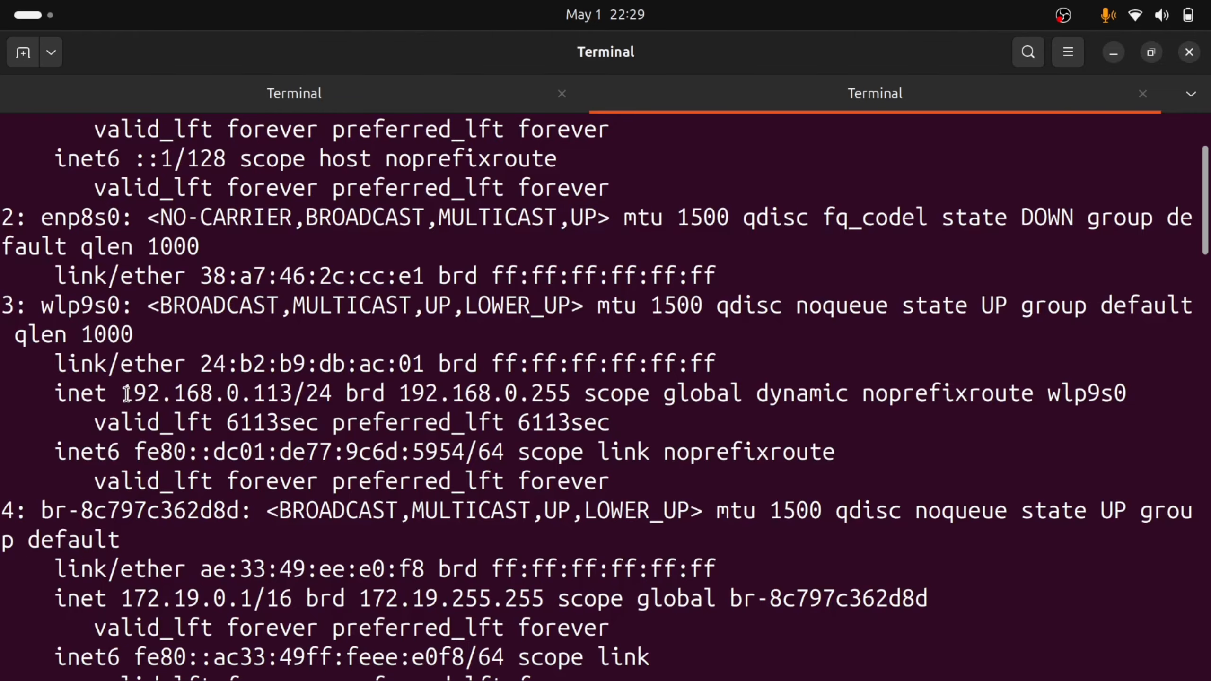
{"action": "left_click_drag", "start_coordinate": [127, 394], "coordinate": [291, 385]}
{"action": "key", "text": "ctrl+c"}
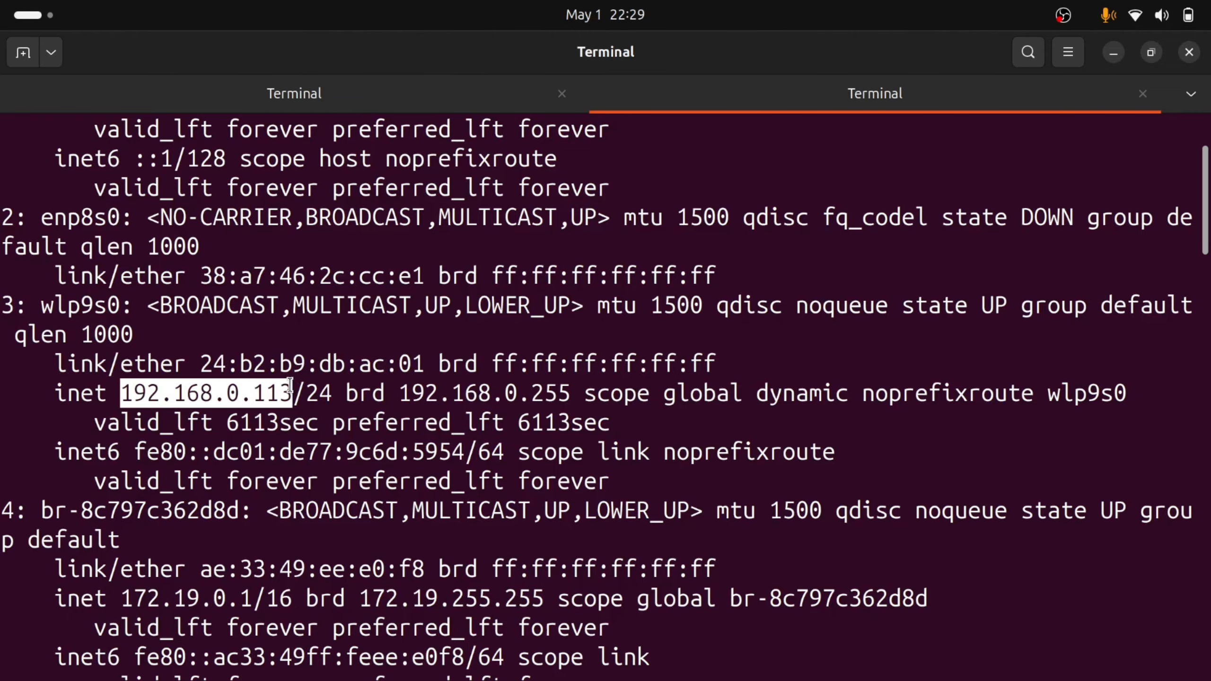
{"action": "key", "text": "alt+Tab"}
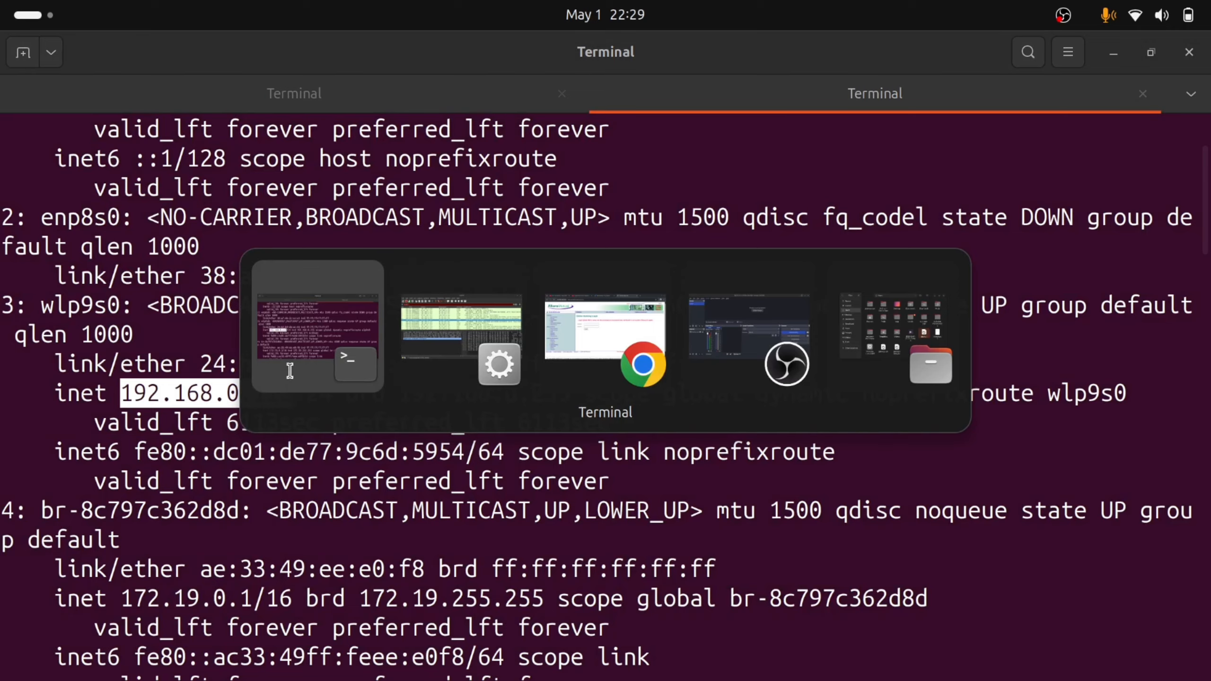
{"action": "key", "text": "alt+Tab"}
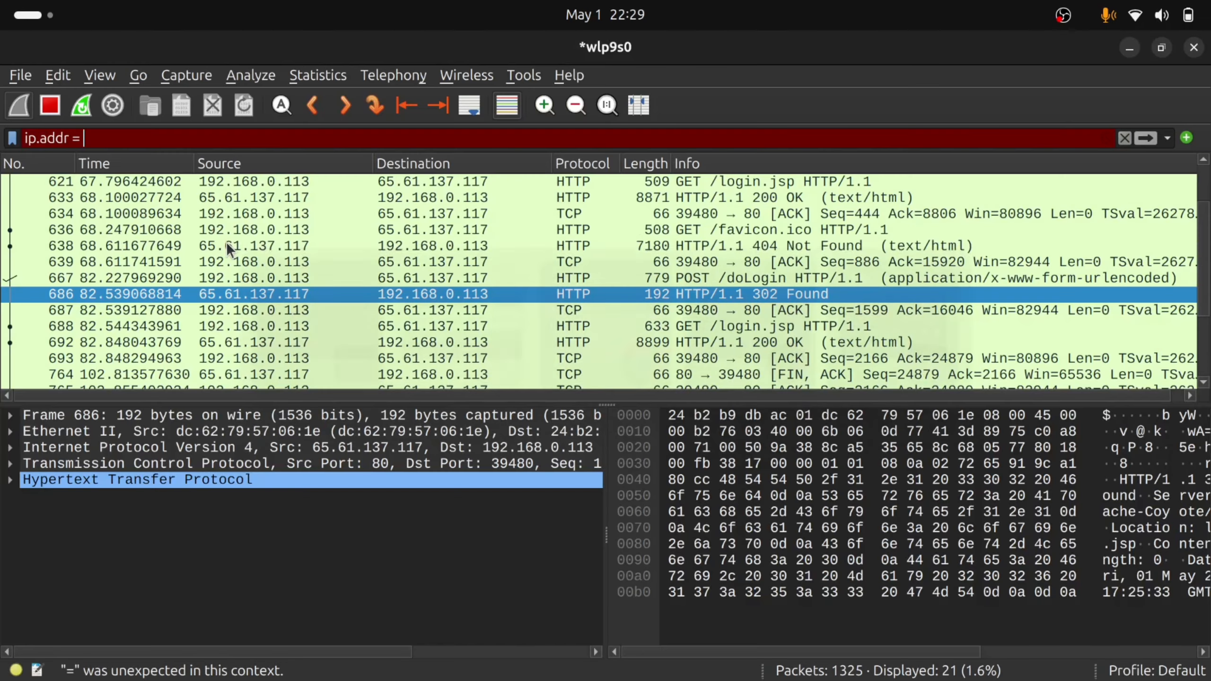
Step: Complete the display filter as ip.addr == 192.168.0.113 with the copied address and apply it
{"action": "key", "text": "ctrl+v"}
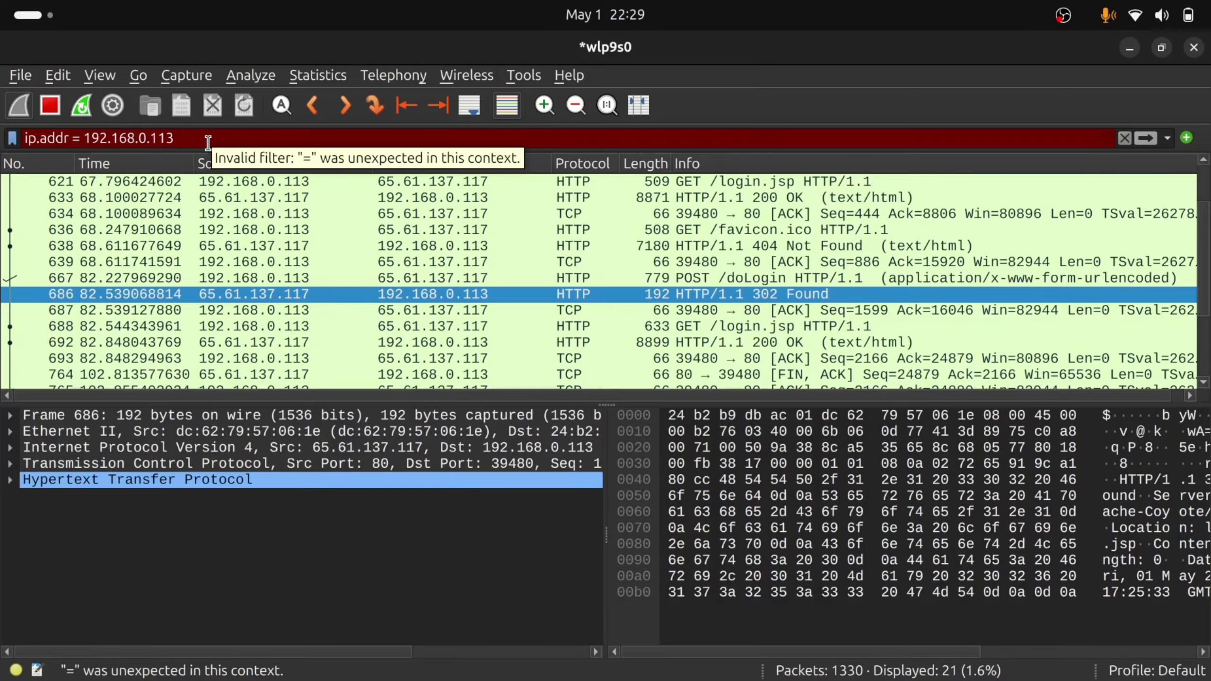
{"action": "left_click", "coordinate": [85, 144]}
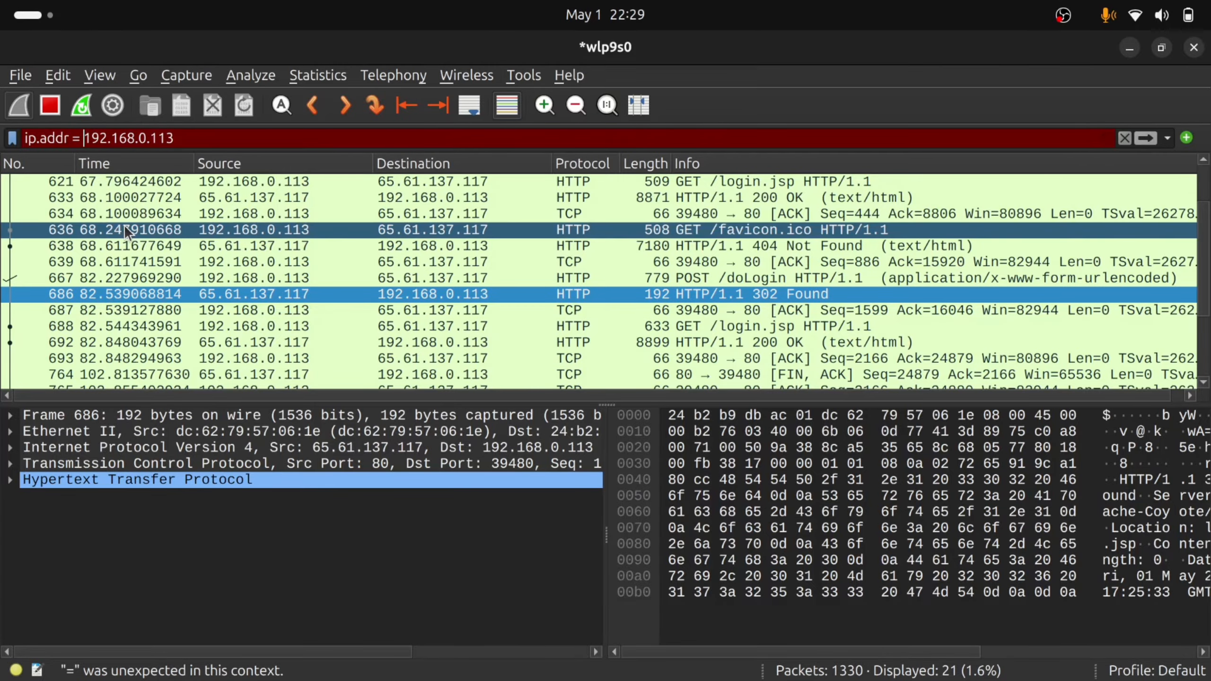
{"action": "type", "text": "="}
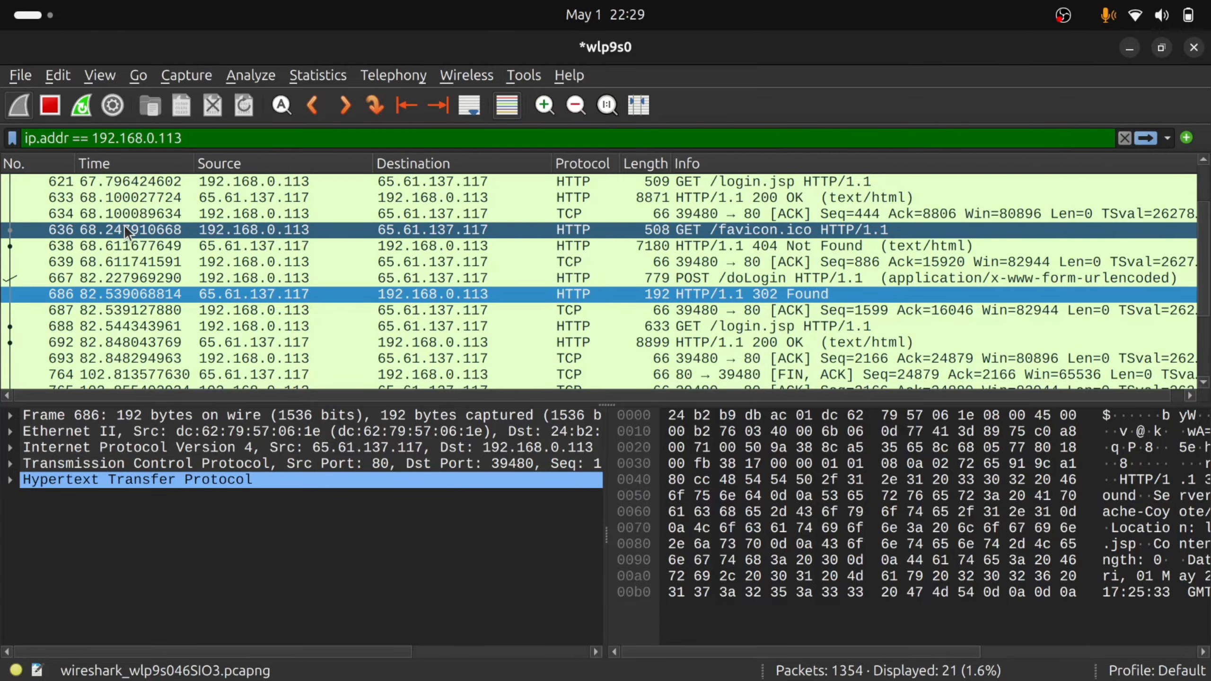
{"action": "key", "text": "Return"}
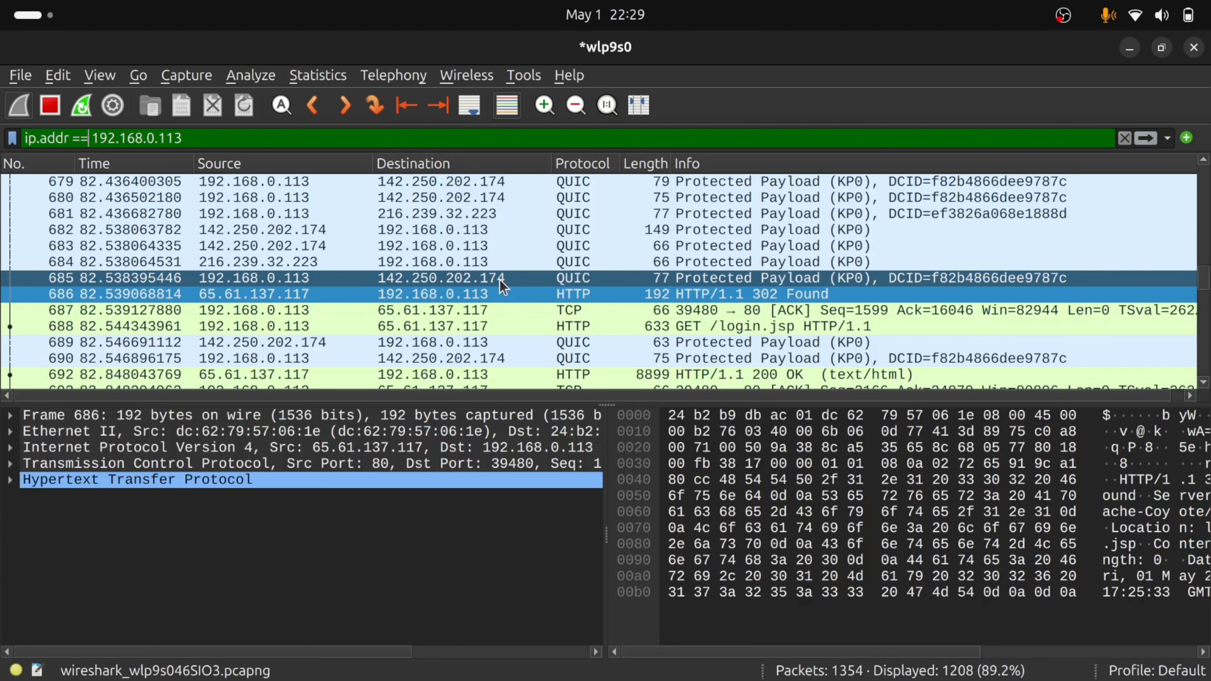
Step: Look through the filtered packets and compare their source and destination addresses with 192.168.0.113
{"action": "scroll", "coordinate": [499, 278], "scroll_direction": "down", "scroll_amount": 6}
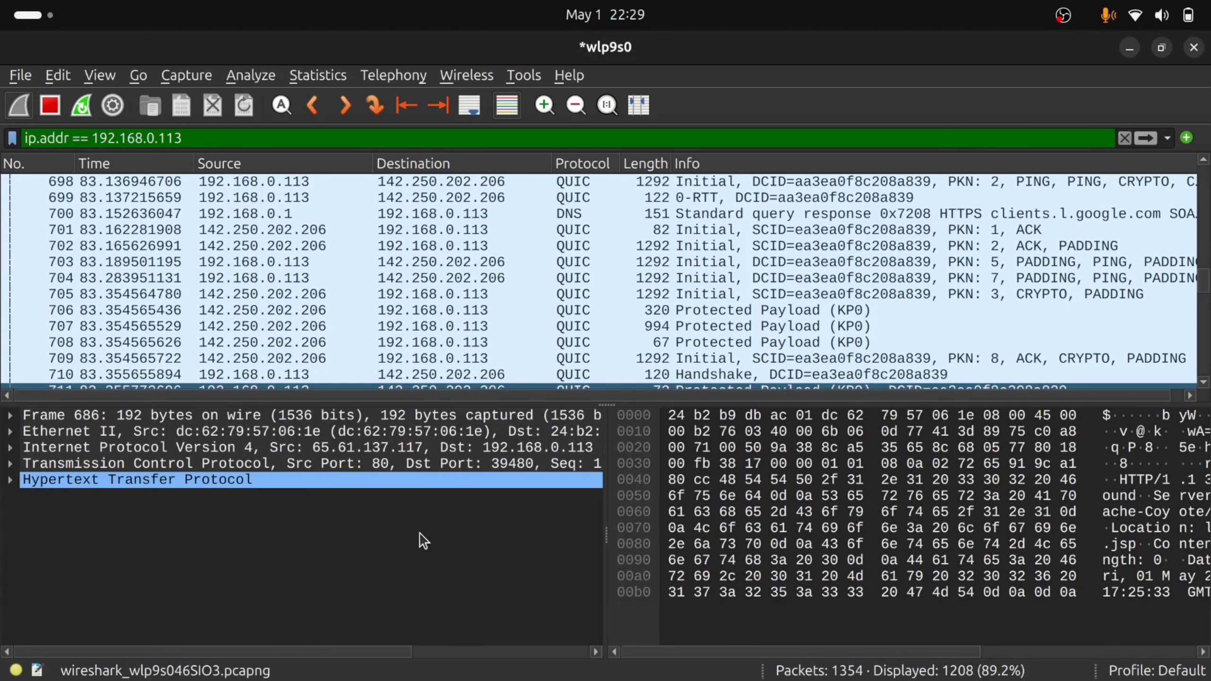
{"action": "scroll", "coordinate": [523, 298], "scroll_direction": "down", "scroll_amount": 7}
{"action": "scroll", "coordinate": [510, 300], "scroll_direction": "down", "scroll_amount": 5}
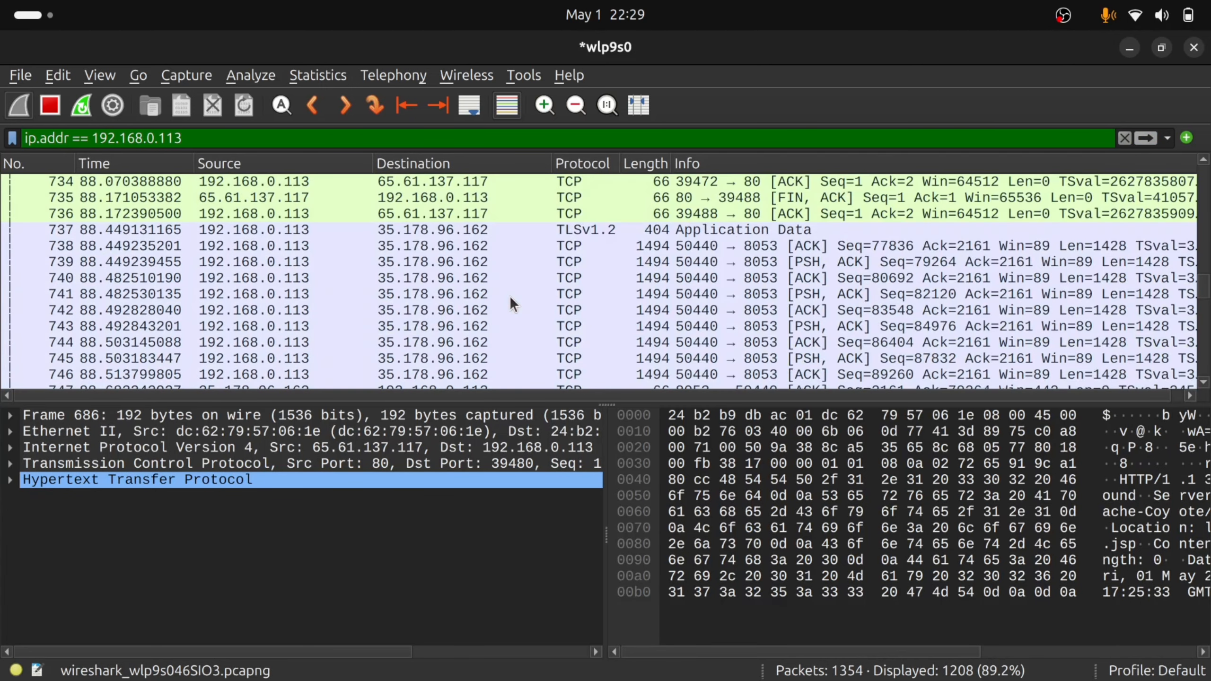
{"action": "scroll", "coordinate": [510, 297], "scroll_direction": "down", "scroll_amount": 6}
{"action": "scroll", "coordinate": [511, 297], "scroll_direction": "up", "scroll_amount": 20}
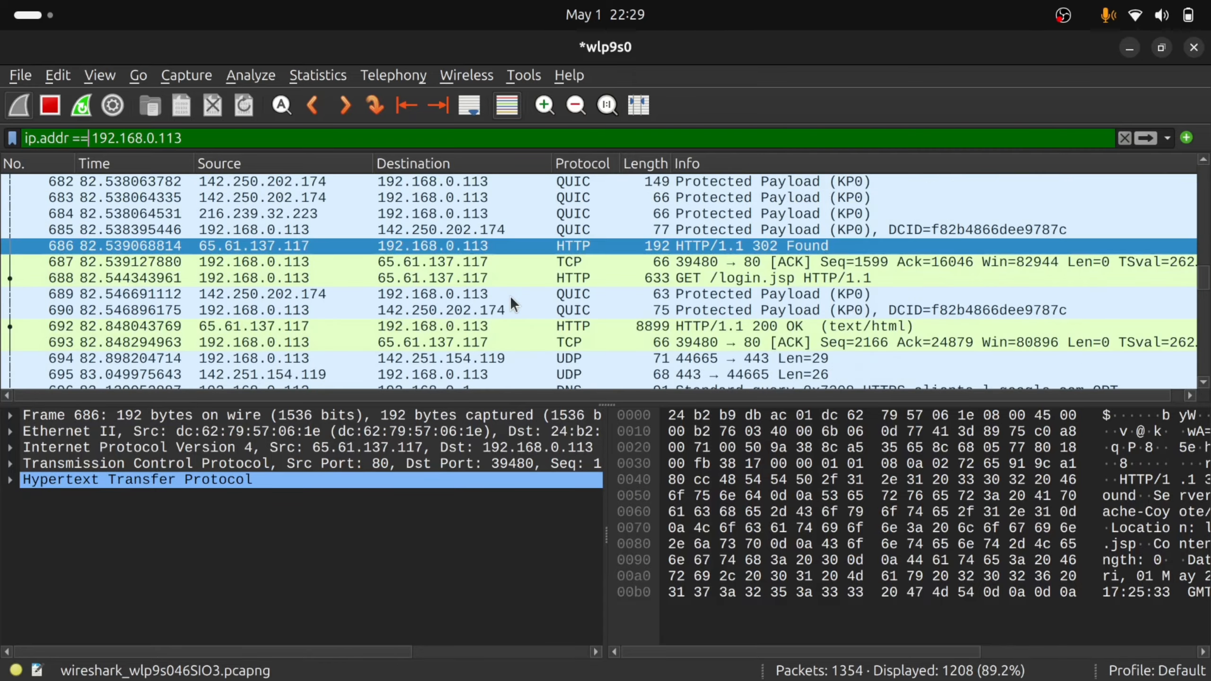
{"action": "scroll", "coordinate": [510, 296], "scroll_direction": "up", "scroll_amount": 20}
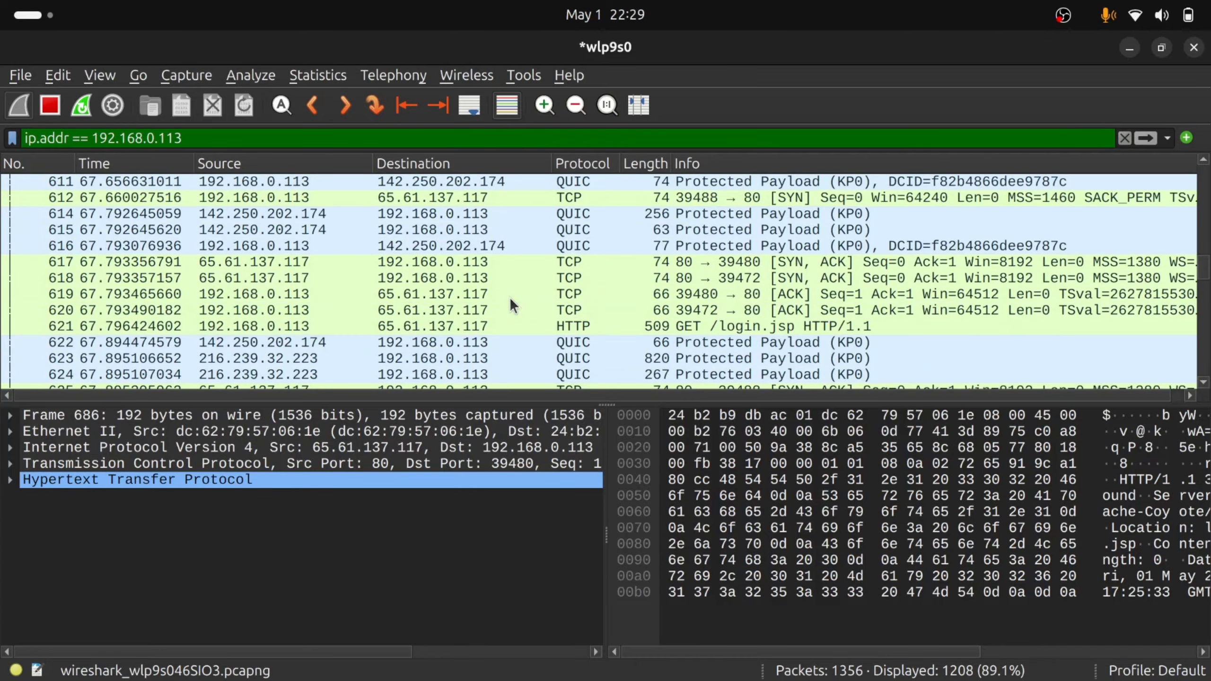
{"action": "scroll", "coordinate": [510, 297], "scroll_direction": "down", "scroll_amount": 20}
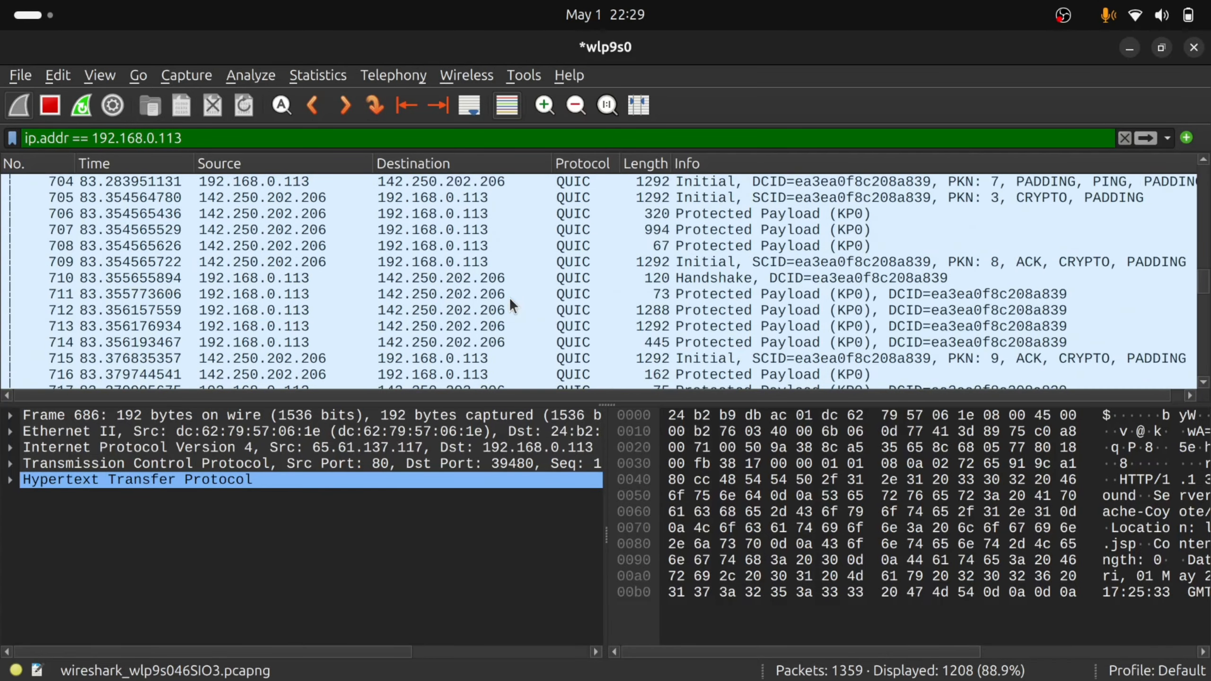
{"action": "scroll", "coordinate": [508, 297], "scroll_direction": "down", "scroll_amount": 20}
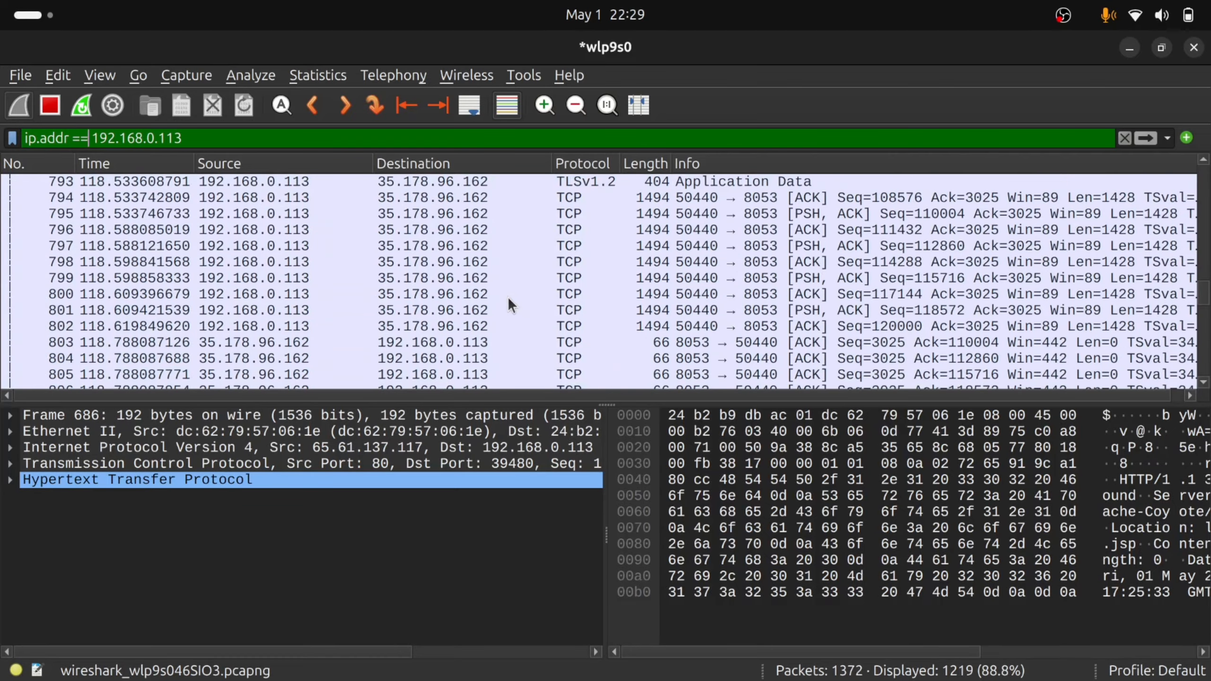
{"action": "scroll", "coordinate": [508, 296], "scroll_direction": "down", "scroll_amount": 20}
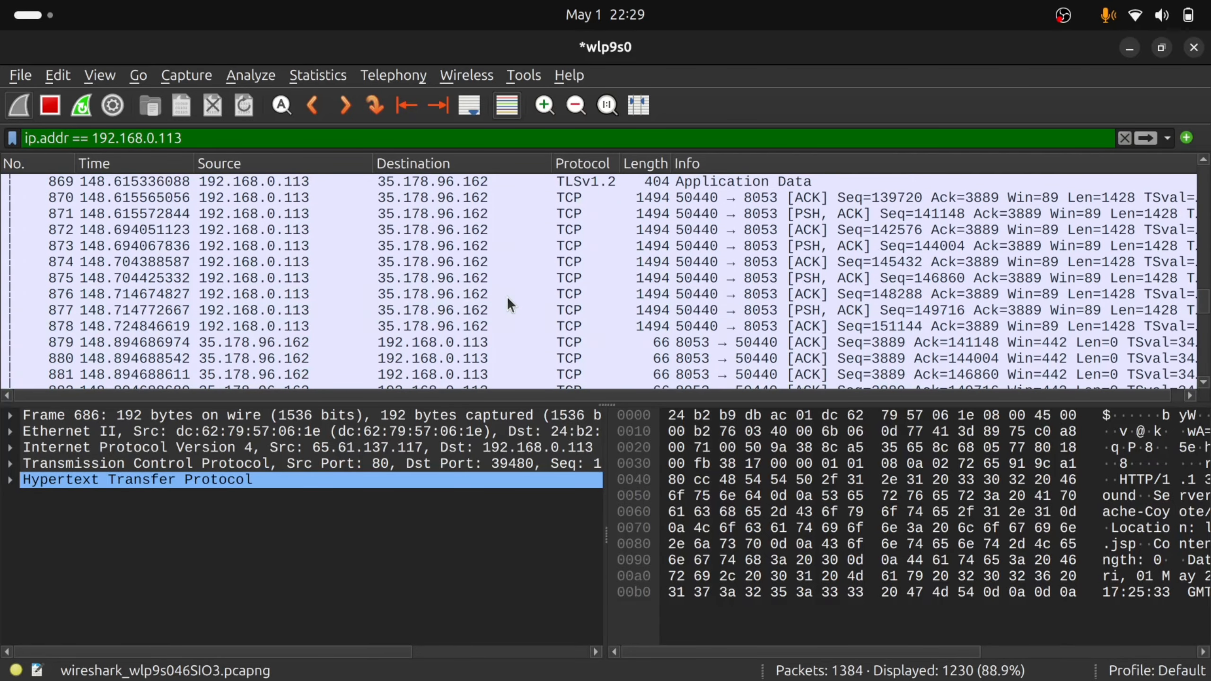
{"action": "left_click", "coordinate": [506, 296]}
Step: Change the display filter to ip.src == 192.168.0.113, apply it, and look through the packets sent from that address
{"action": "left_click_drag", "start_coordinate": [71, 140], "coordinate": [39, 140]}
{"action": "left_click", "coordinate": [306, 231]}
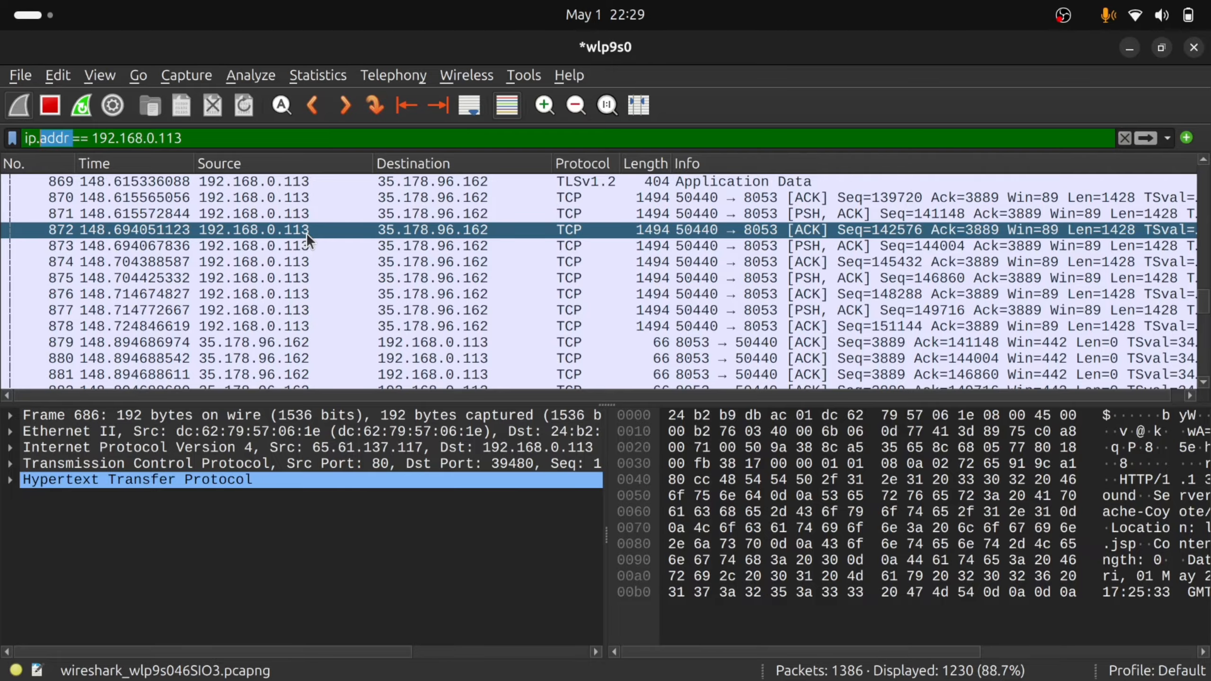
{"action": "key", "text": "BackSpace"}
{"action": "type", "text": "src"}
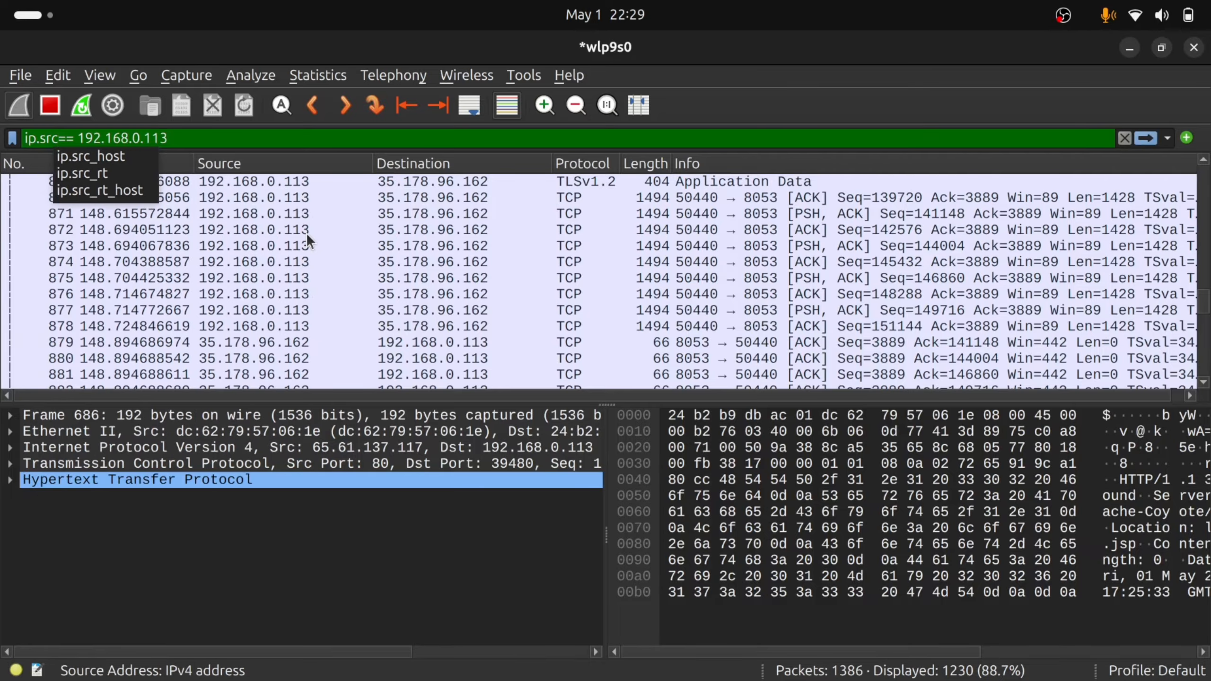
{"action": "key", "text": "Return"}
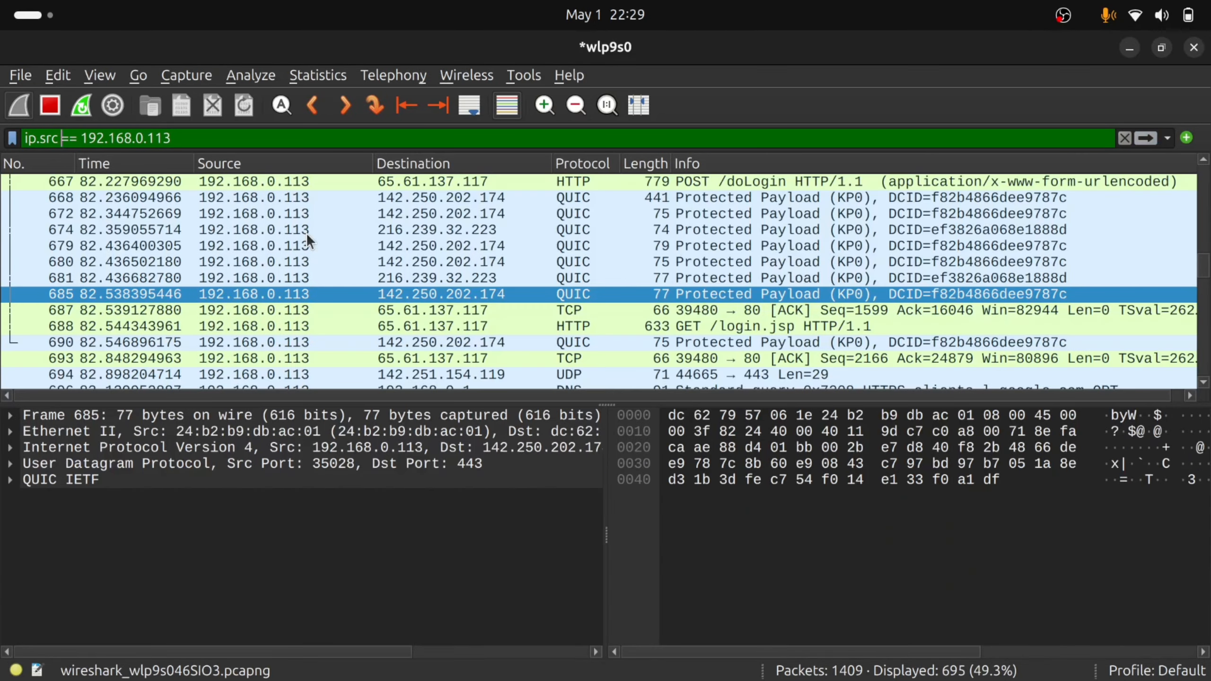
{"action": "scroll", "coordinate": [309, 242], "scroll_direction": "down", "scroll_amount": 12}
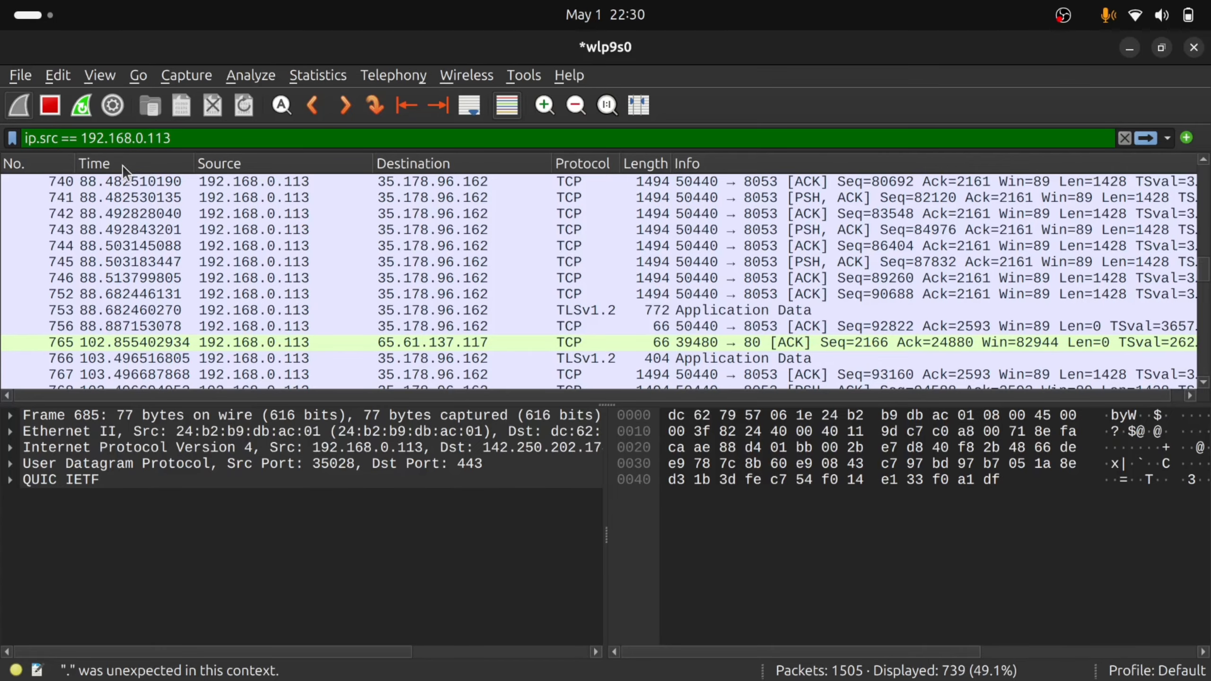
Step: Change the display filter to ip.dst == 192.168.0.113, apply it, and look through the packets addressed to that host
{"action": "key", "text": "BackSpace"}
{"action": "key", "text": "BackSpace"}
{"action": "key", "text": "BackSpace"}
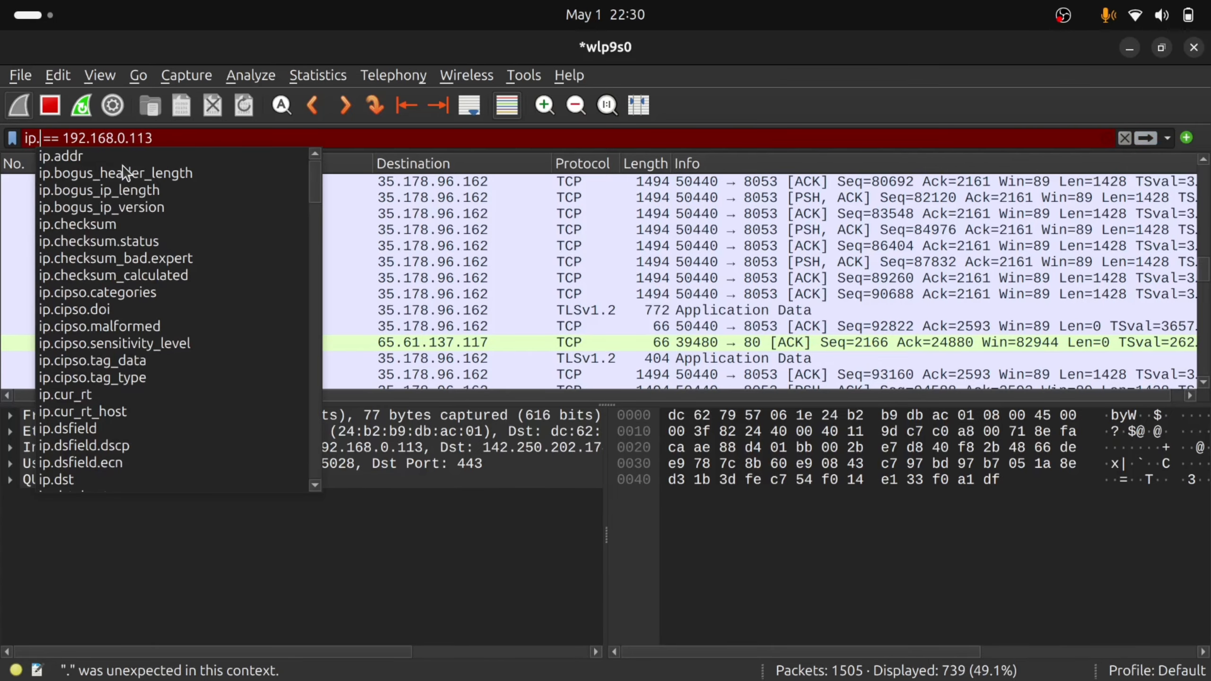
{"action": "type", "text": "dst"}
{"action": "key", "text": "Return"}
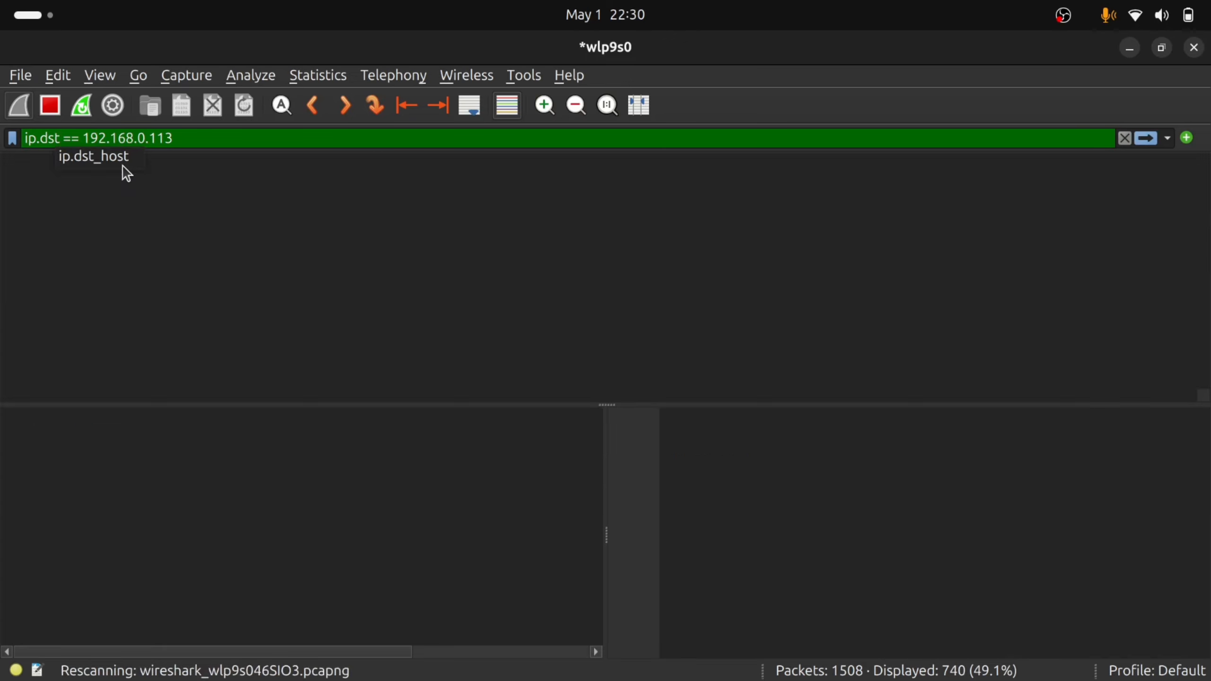
{"action": "scroll", "coordinate": [509, 290], "scroll_direction": "down", "scroll_amount": 12}
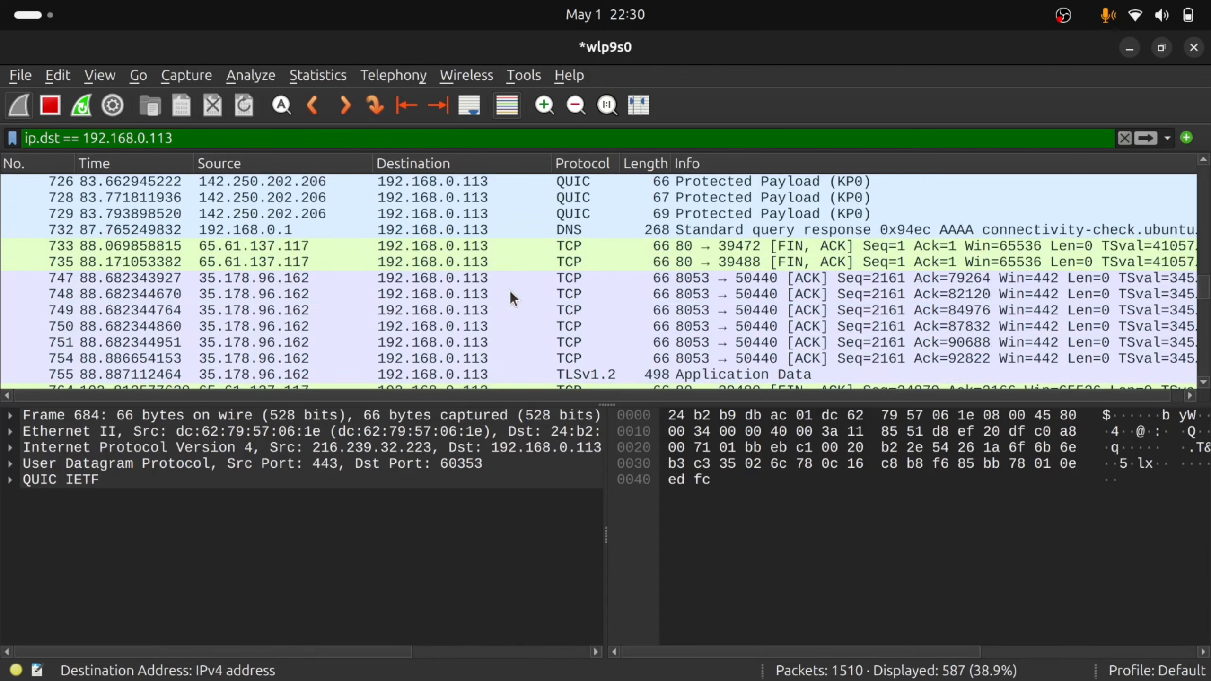
{"action": "scroll", "coordinate": [509, 288], "scroll_direction": "down", "scroll_amount": 20}
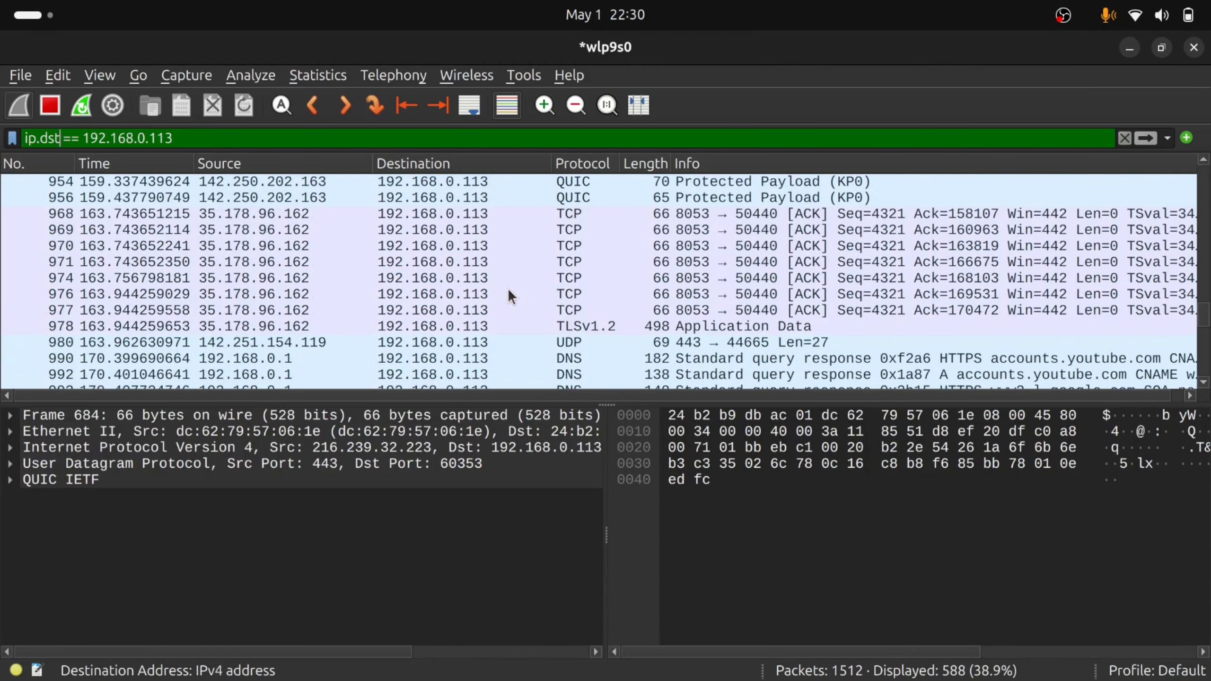
Step: Change the display filter to tcp.port == 80, apply it, and look through the matching packets
{"action": "scroll", "coordinate": [511, 297], "scroll_direction": "down", "scroll_amount": 5}
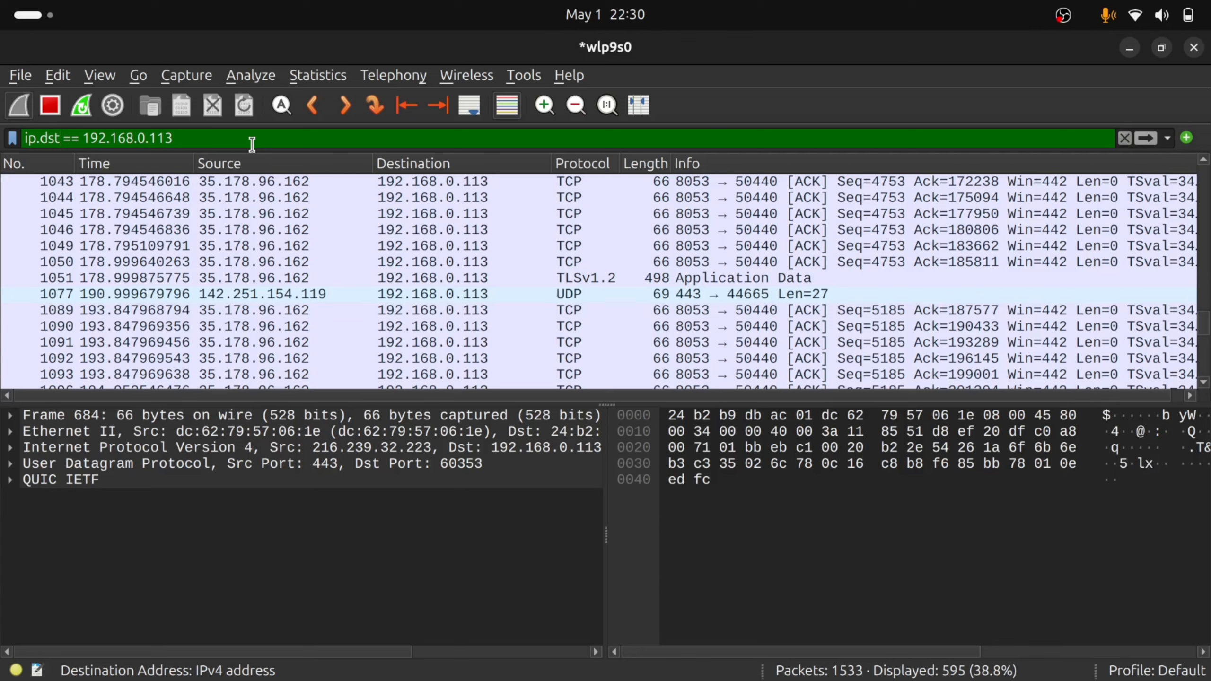
{"action": "left_click_drag", "start_coordinate": [252, 144], "coordinate": [25, 149]}
{"action": "key", "text": "BackSpace"}
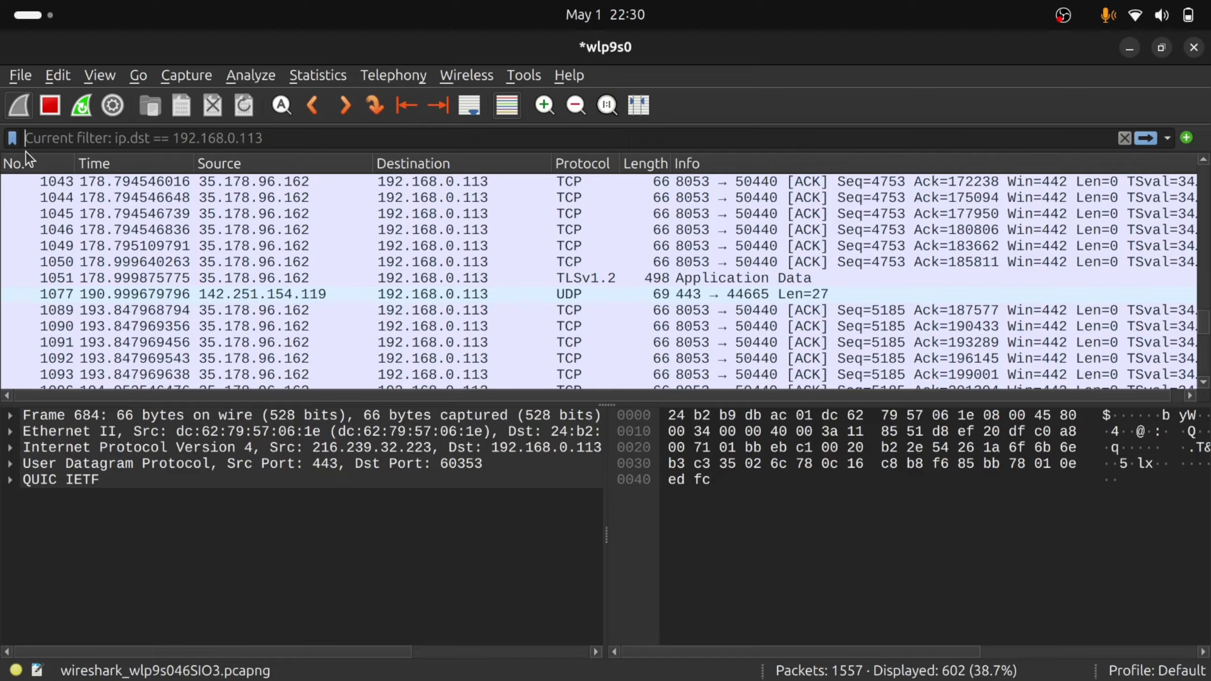
{"action": "type", "text": "tcp.por"}
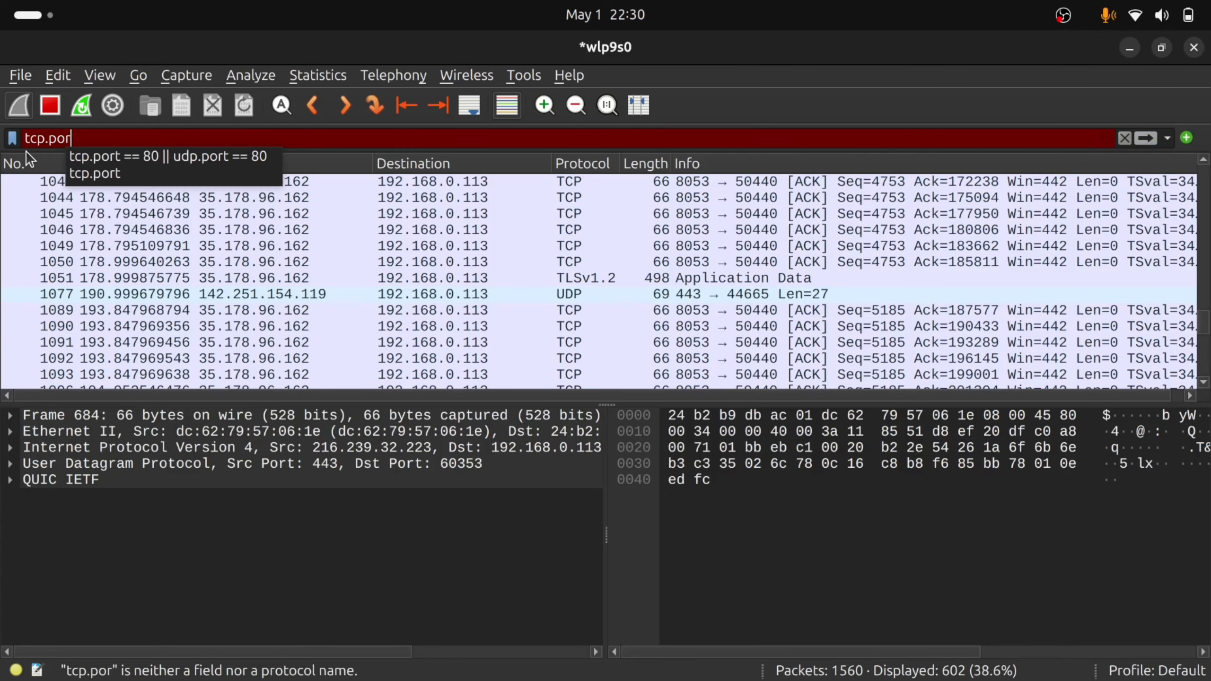
{"action": "type", "text": "t =="}
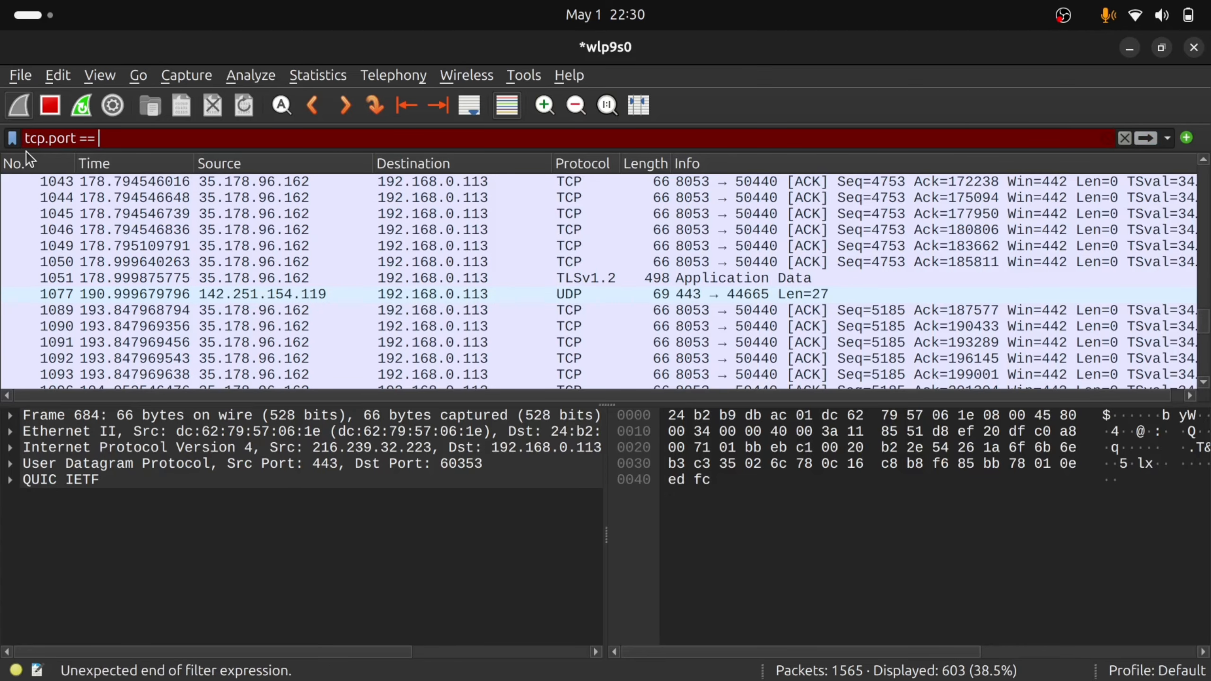
{"action": "type", "text": " 80"}
{"action": "key", "text": "Return"}
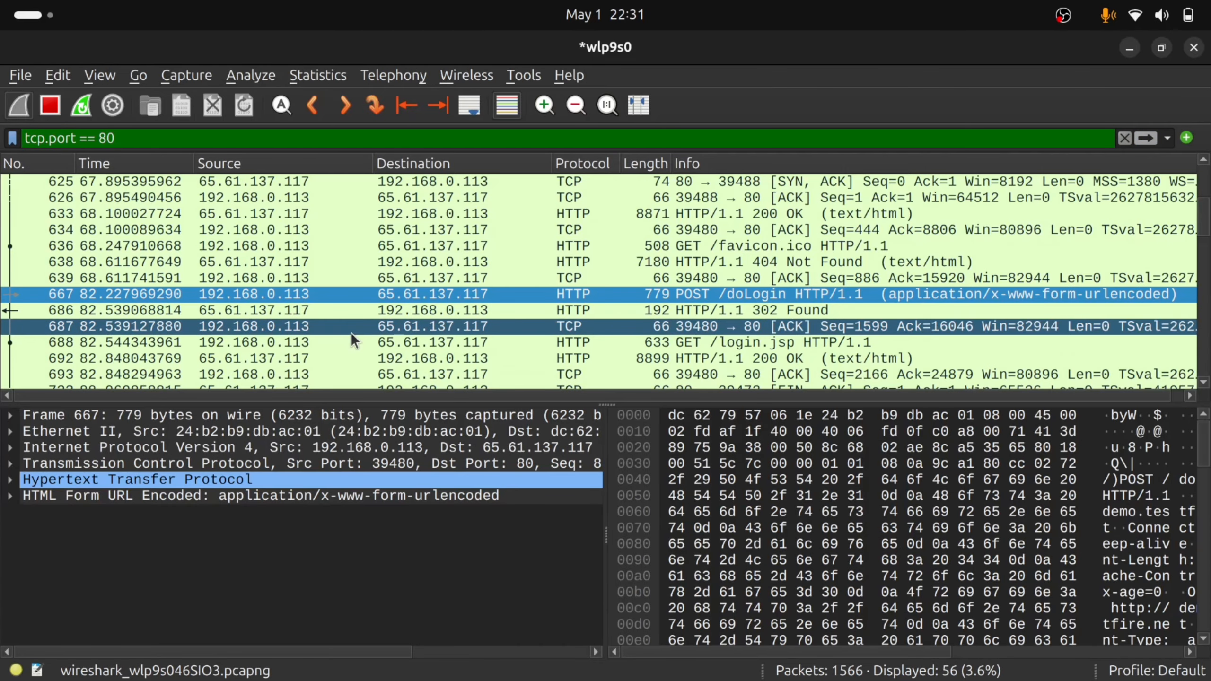
{"action": "scroll", "coordinate": [351, 334], "scroll_direction": "up", "scroll_amount": 3}
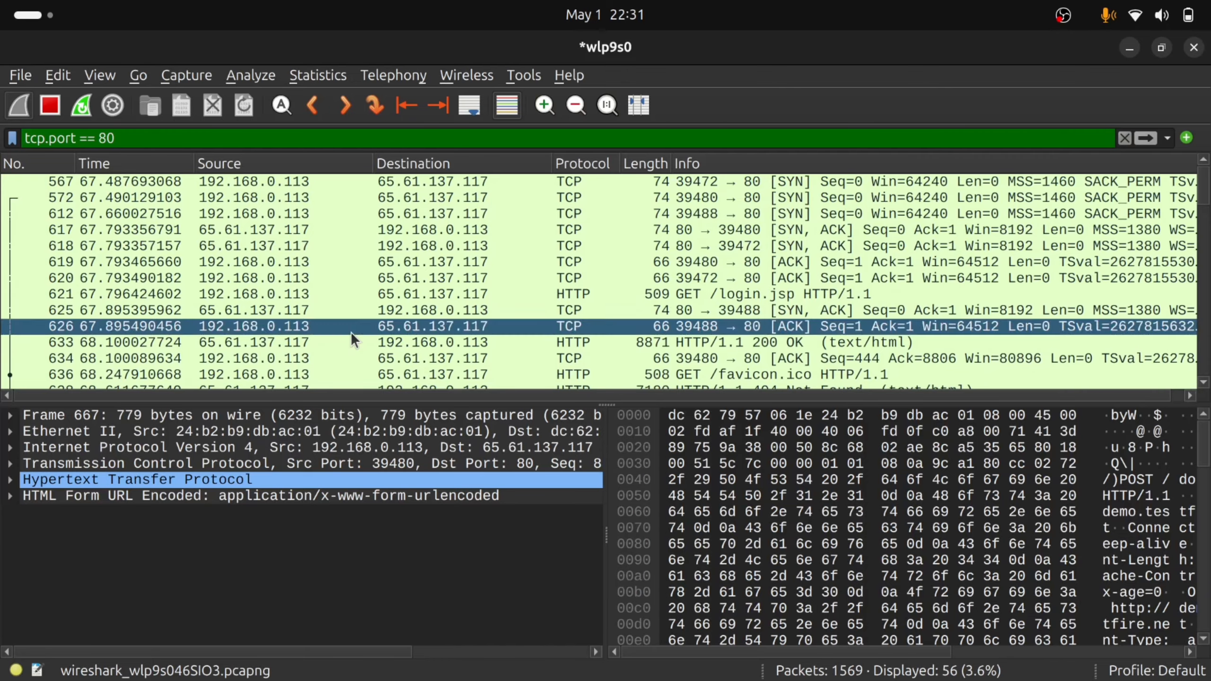
{"action": "scroll", "coordinate": [350, 332], "scroll_direction": "down", "scroll_amount": 12}
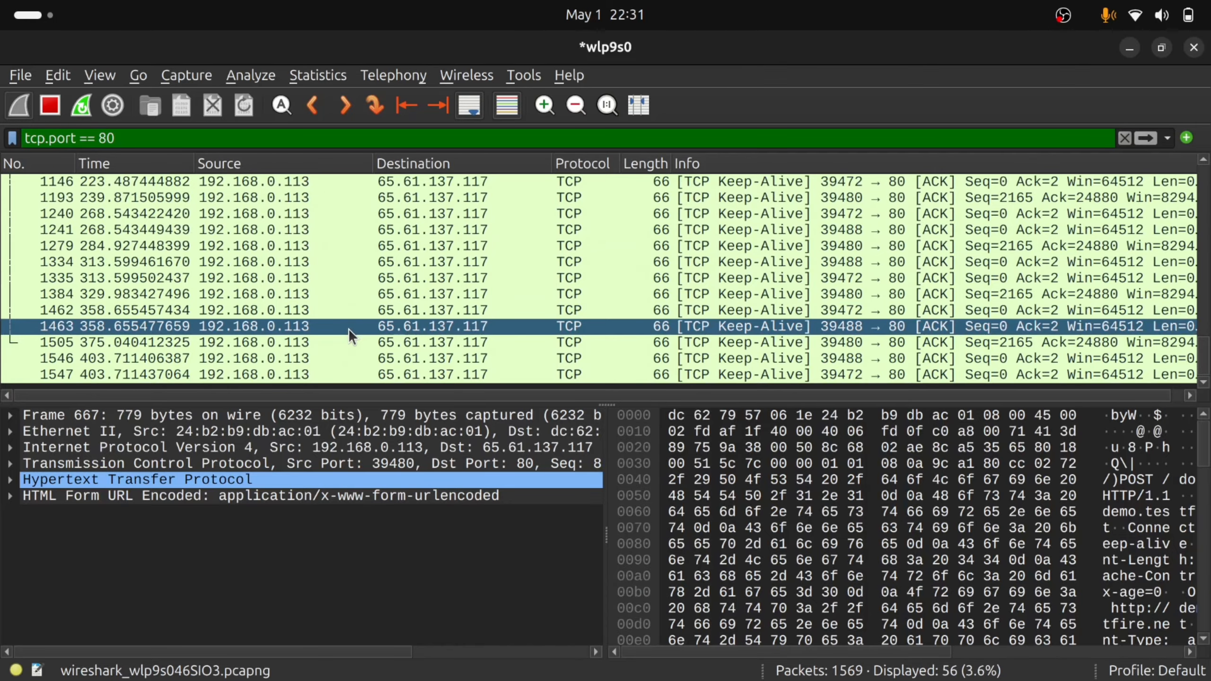
Step: Replace the display filter with frame contains "password" and apply it
{"action": "left_click_drag", "start_coordinate": [141, 138], "coordinate": [3, 136]}
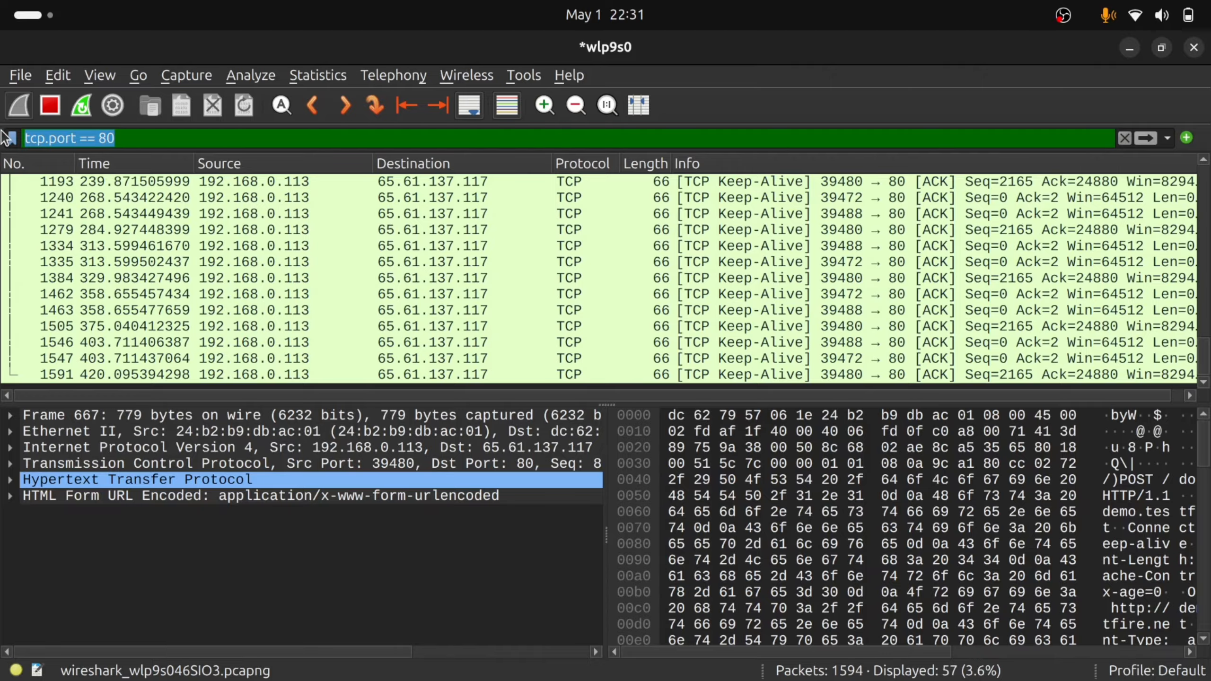
{"action": "key", "text": "BackSpace"}
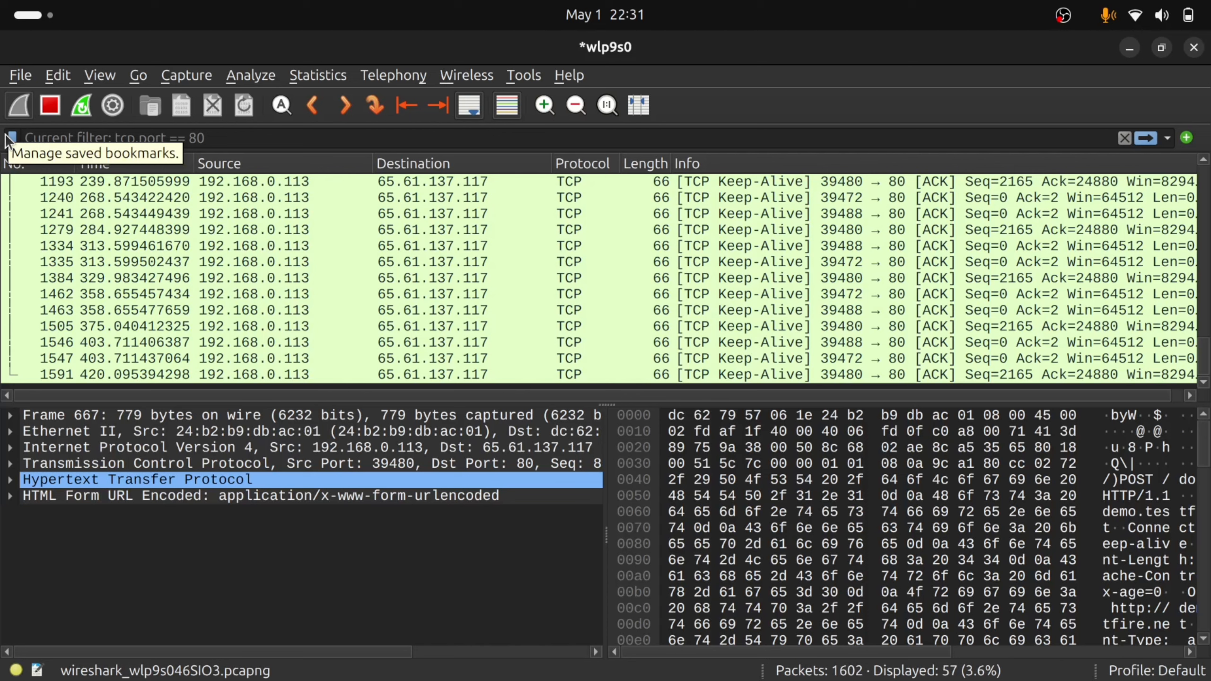
{"action": "type", "text": "frame"}
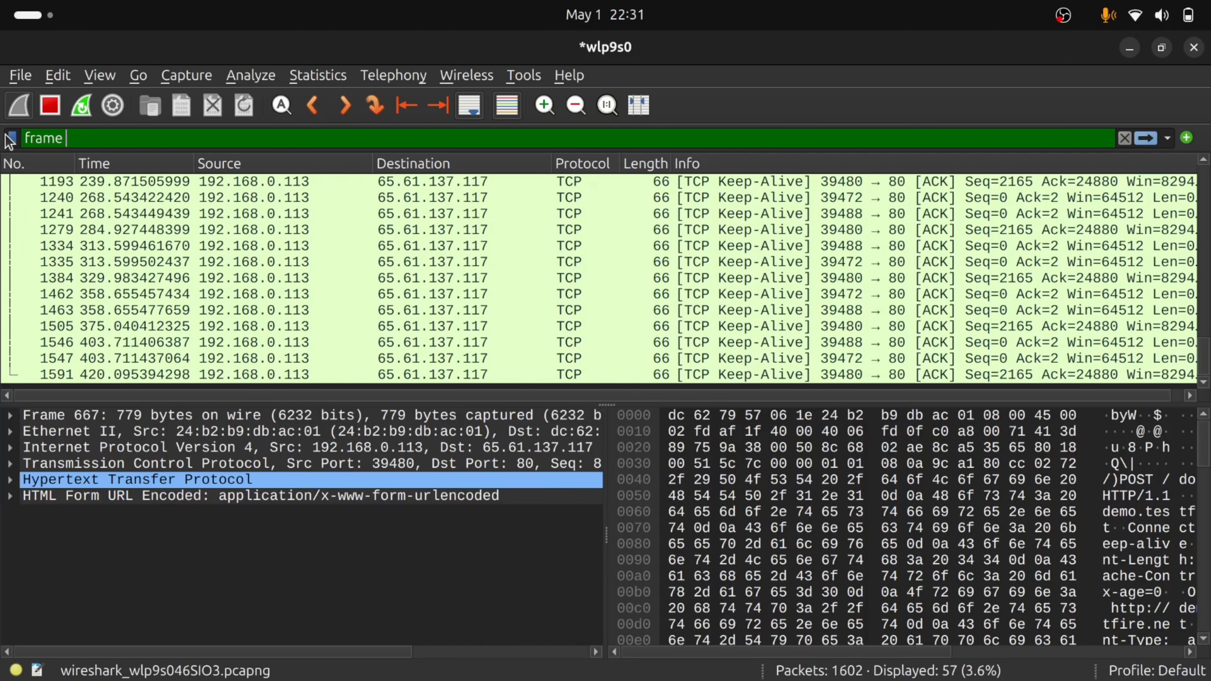
{"action": "type", "text": " conta"}
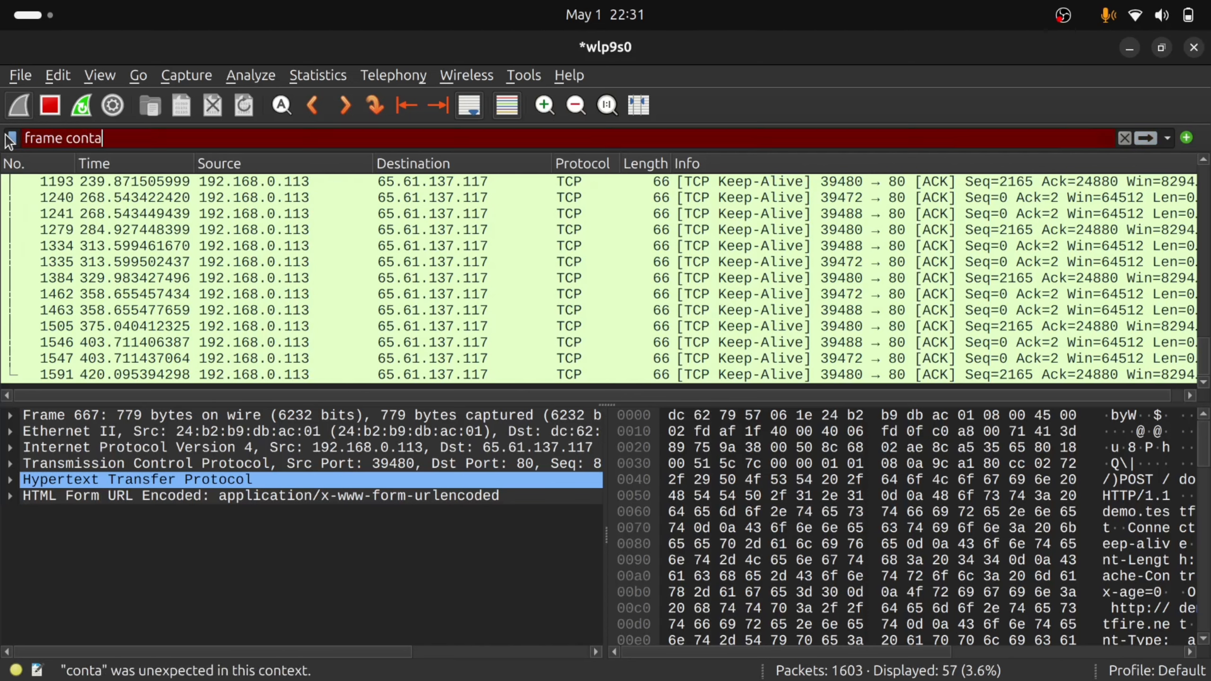
{"action": "type", "text": "ins \"pa"}
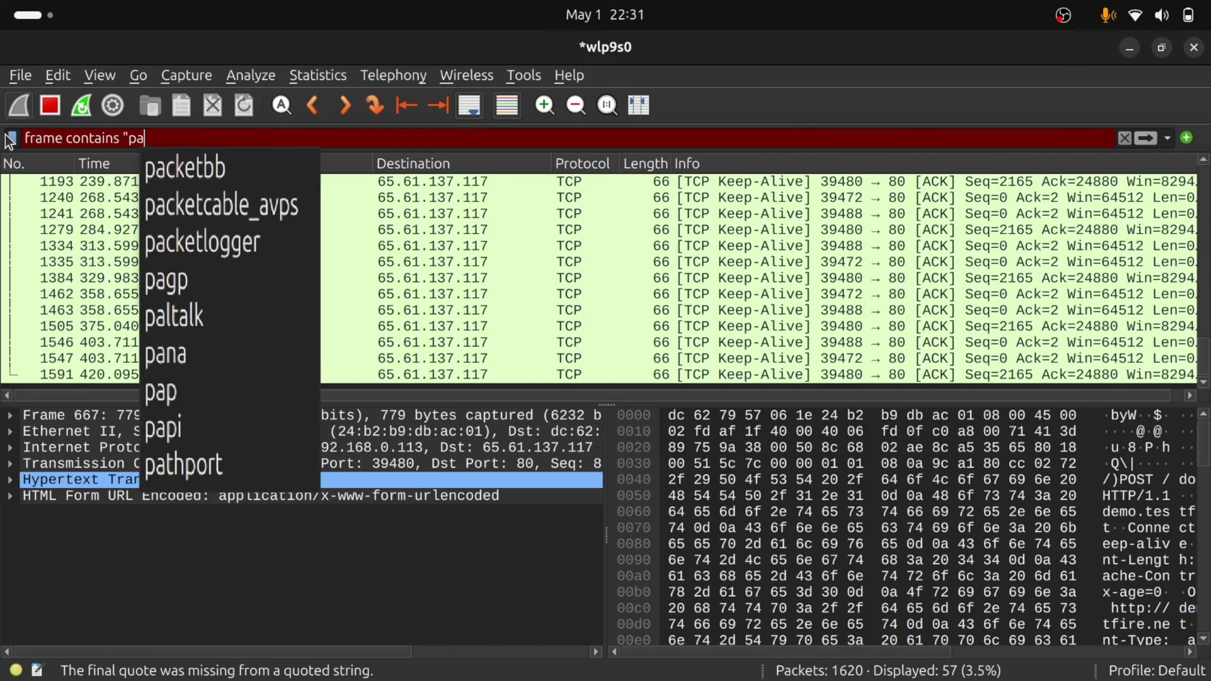
{"action": "type", "text": "ssword\""}
{"action": "key", "text": "Return"}
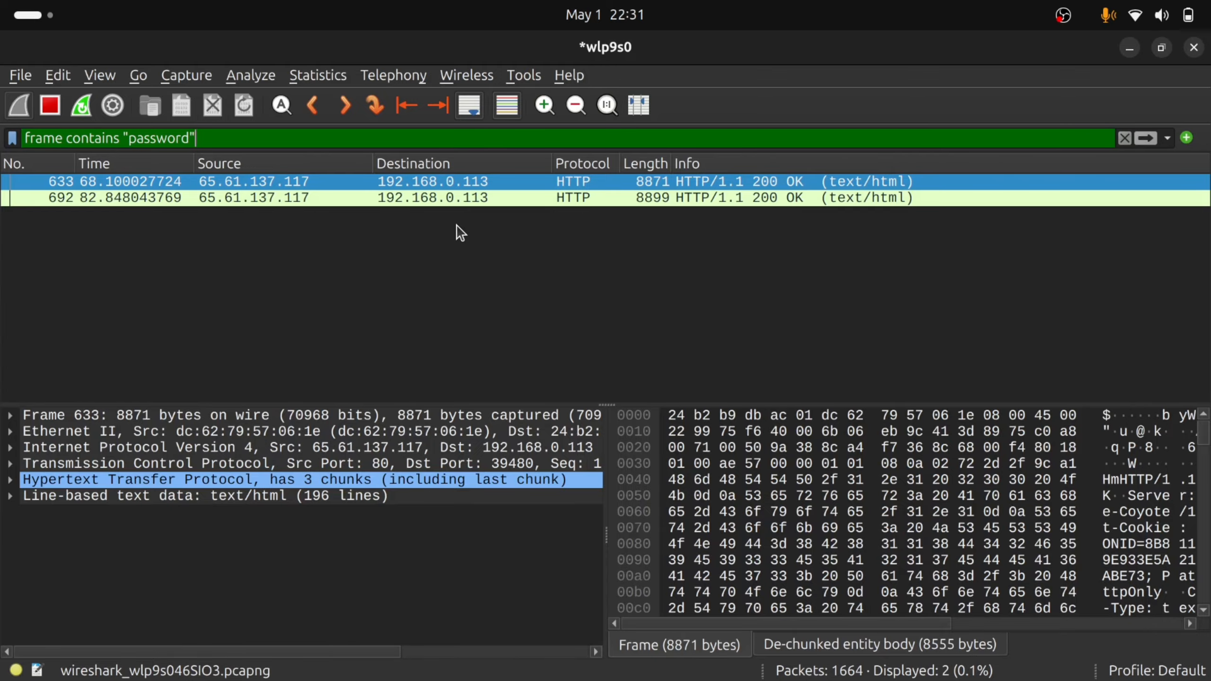
Step: Open the Conversations statistics, review the Ethernet and IPv4 address pairs with their packet counts, and close the window
{"action": "left_click", "coordinate": [312, 78]}
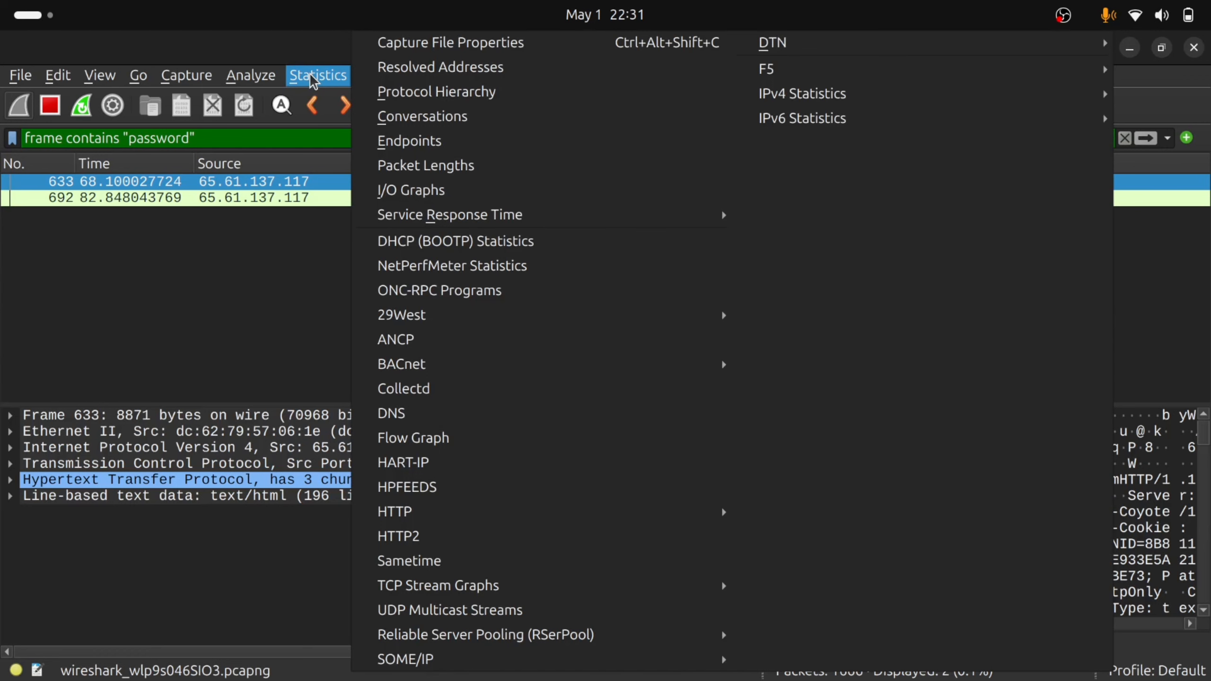
{"action": "left_click", "coordinate": [398, 122]}
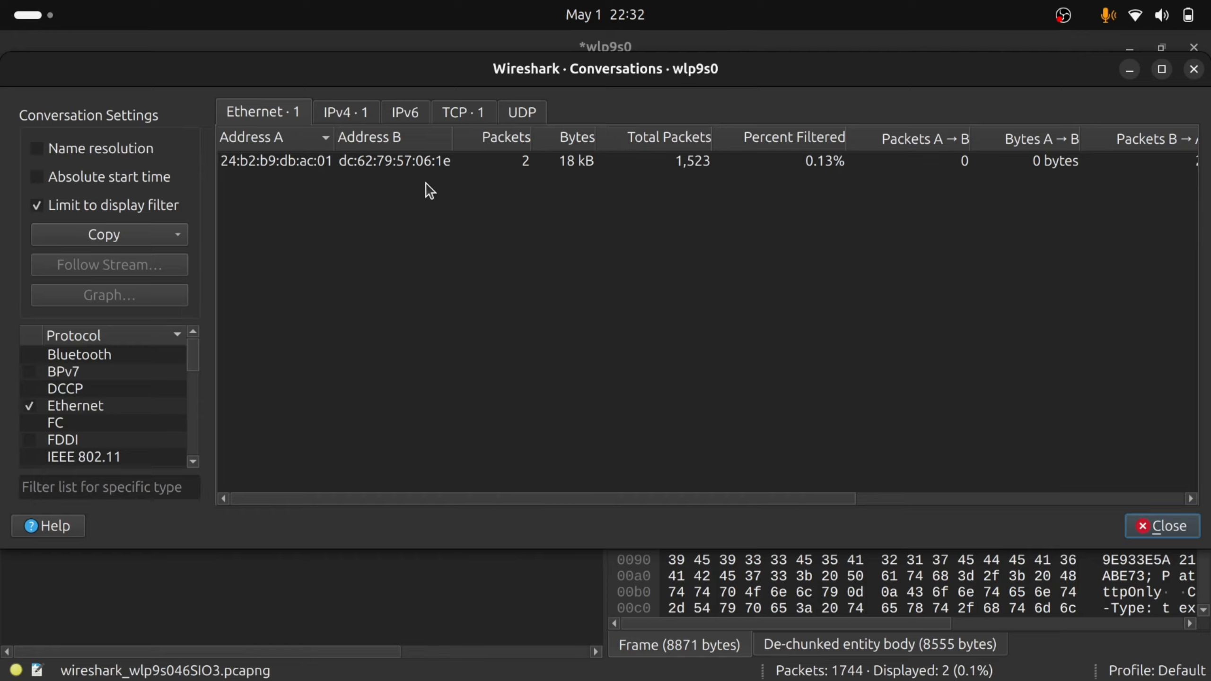
{"action": "left_click", "coordinate": [443, 167]}
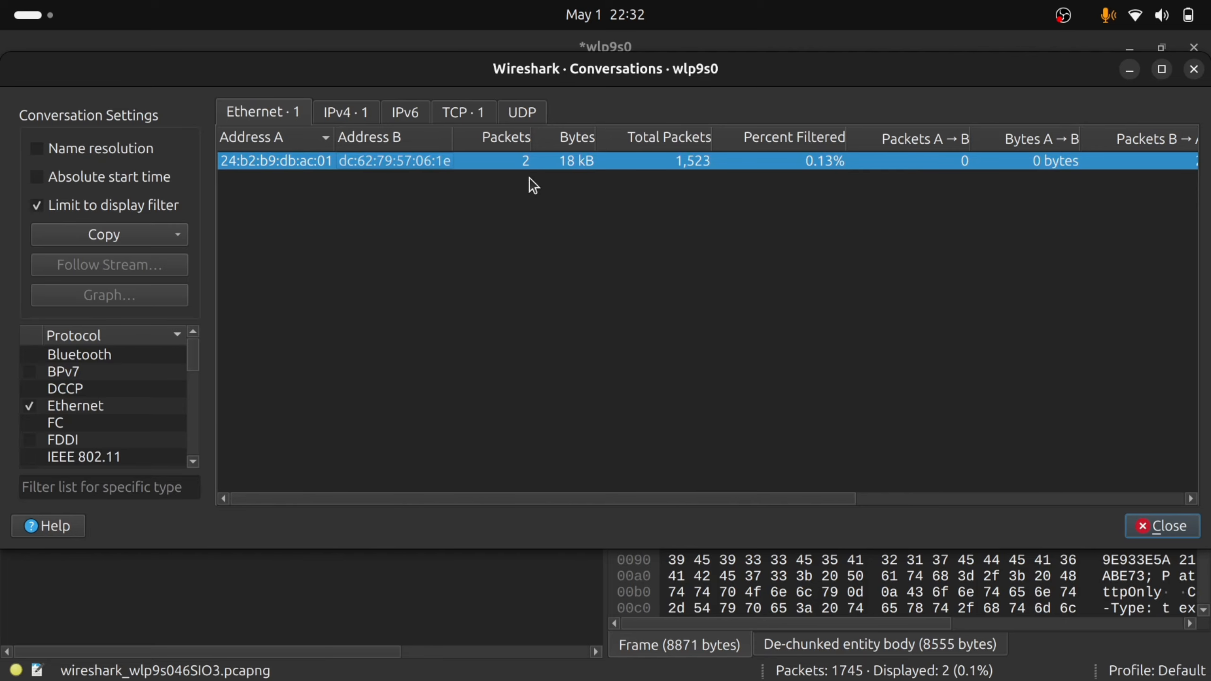
{"action": "left_click", "coordinate": [388, 161]}
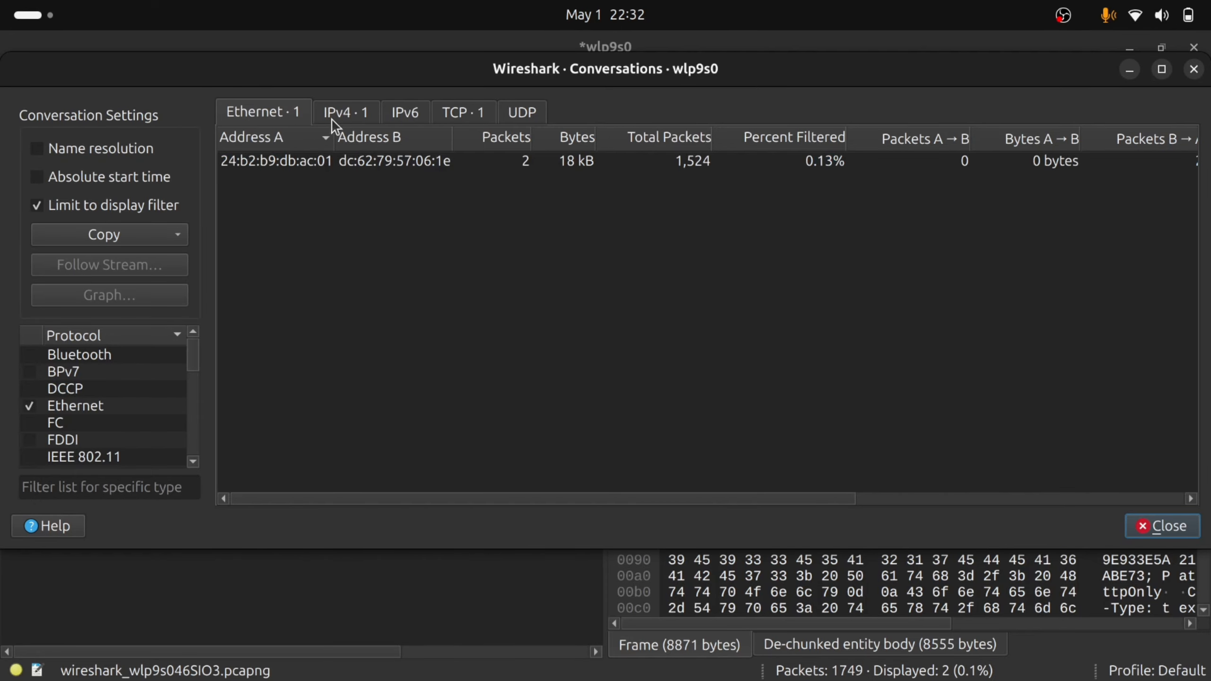
{"action": "left_click", "coordinate": [348, 117]}
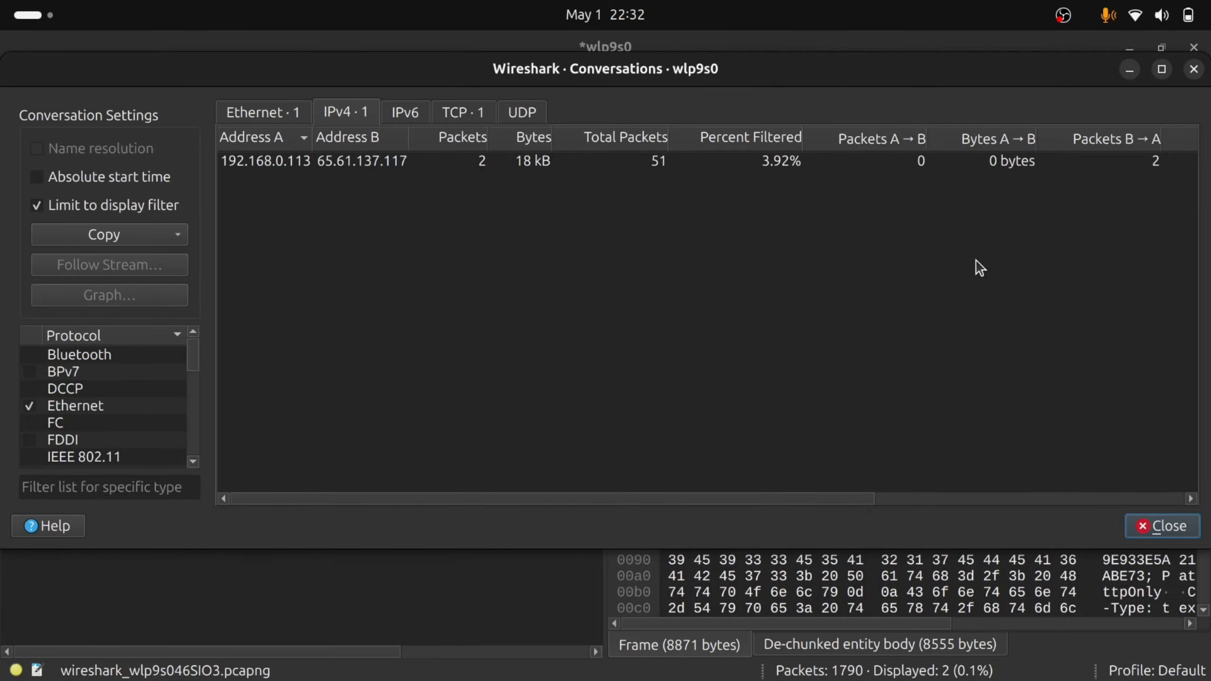
{"action": "left_click", "coordinate": [1194, 71]}
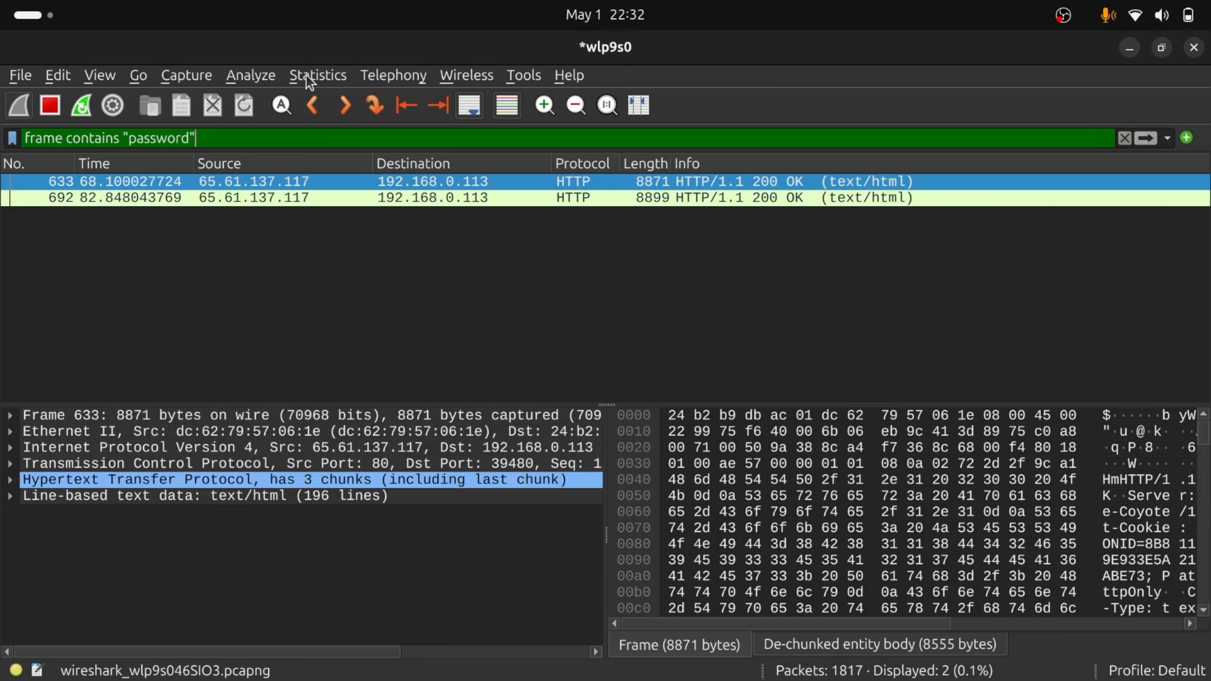
Step: Open the Endpoints statistics, review the packets and bytes per address, and close the window
{"action": "left_click", "coordinate": [309, 78]}
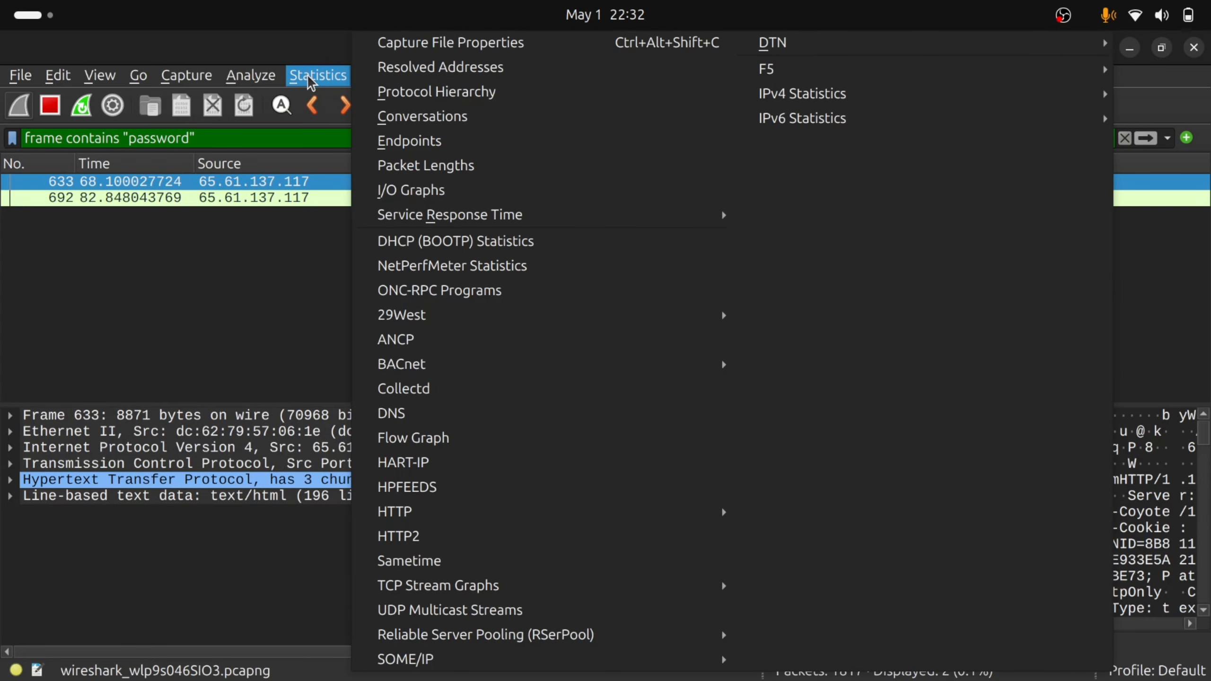
{"action": "left_click", "coordinate": [396, 142]}
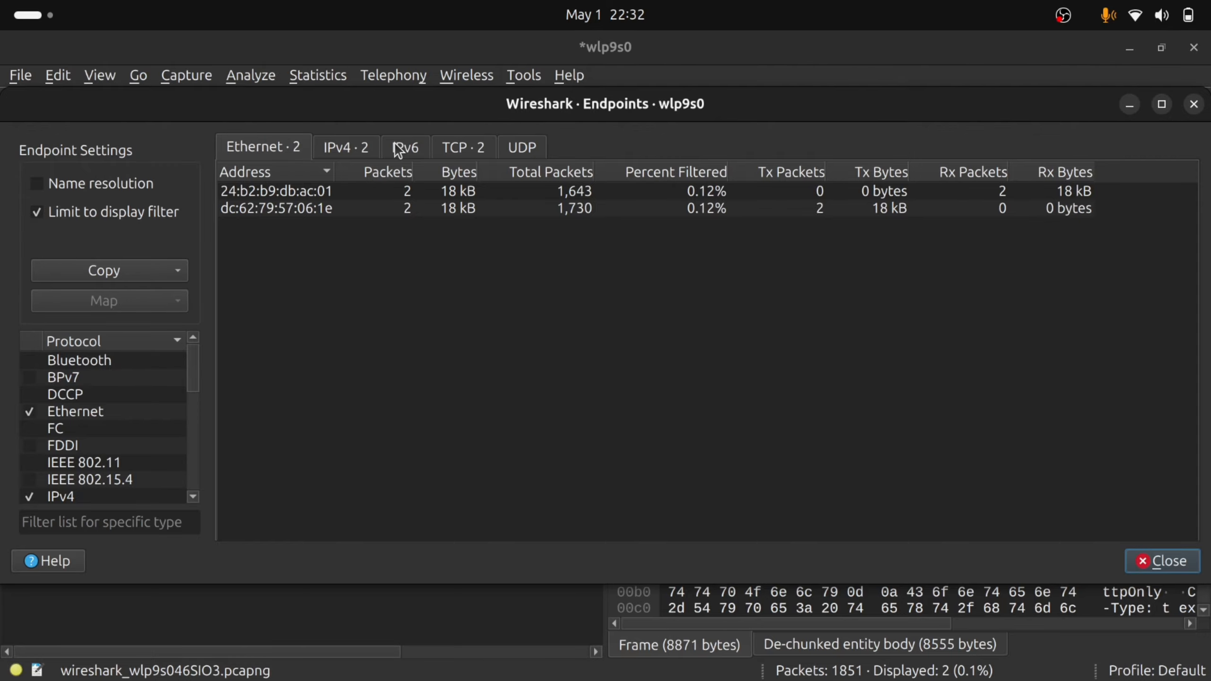
{"action": "left_click", "coordinate": [338, 161]}
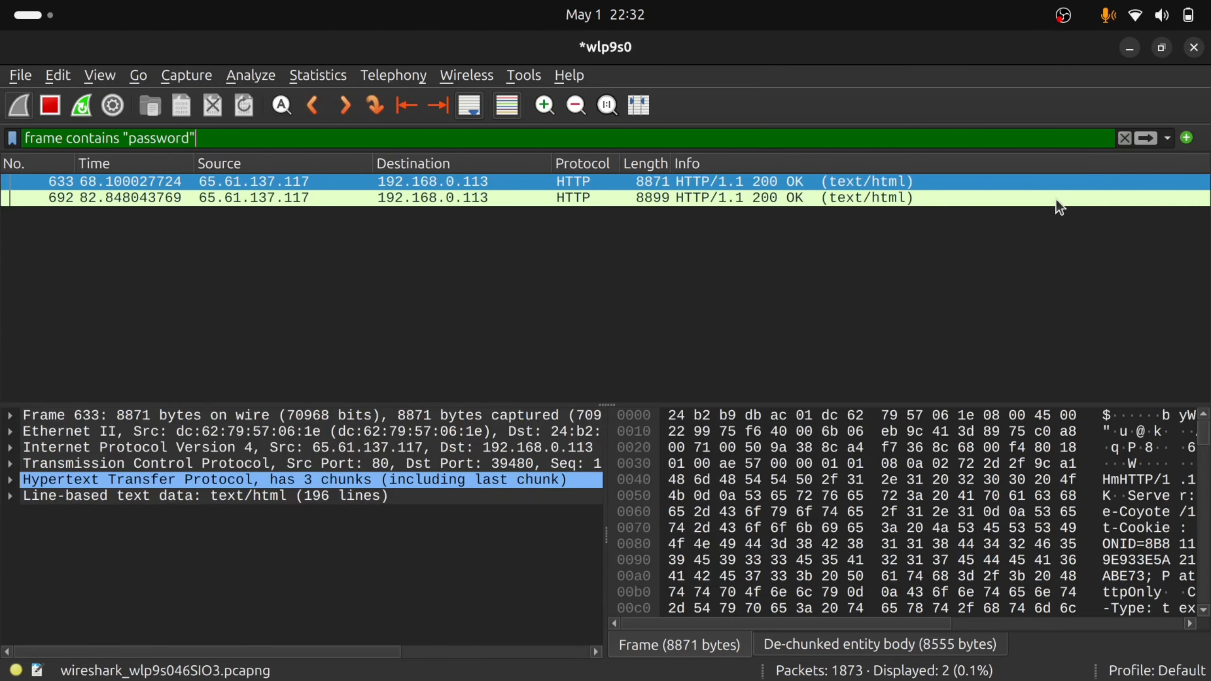
{"action": "left_click", "coordinate": [1195, 104]}
Step: Switch to the Chrome window that holds the Altoro Mutual login page
{"action": "key", "text": "alt+Tab"}
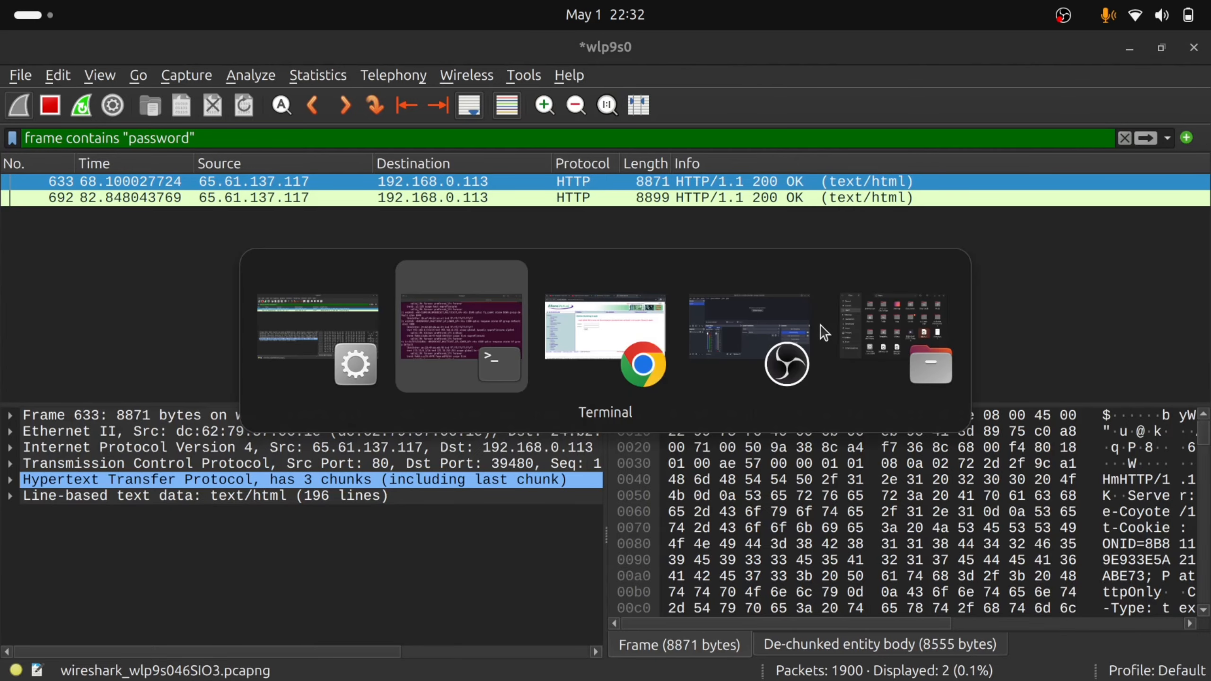
{"action": "key", "text": "alt+Tab"}
{"action": "key", "text": "alt+Tab"}
{"action": "key", "text": "alt+Tab"}
{"action": "key", "text": "alt+Tab"}
{"action": "key", "text": "alt+Tab"}
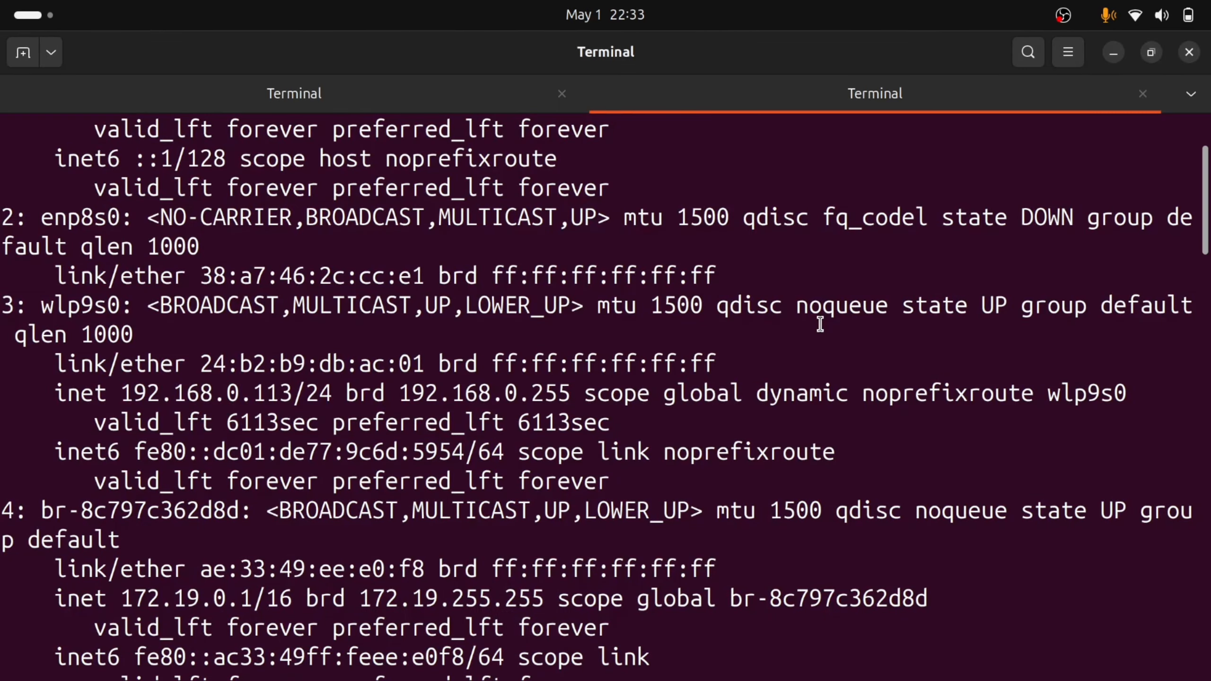
{"action": "key", "text": "alt+Tab"}
{"action": "key", "text": "alt+Tab"}
{"action": "key", "text": "alt+Tab"}
{"action": "key", "text": "alt+Tab"}
{"action": "key", "text": "alt+Tab"}
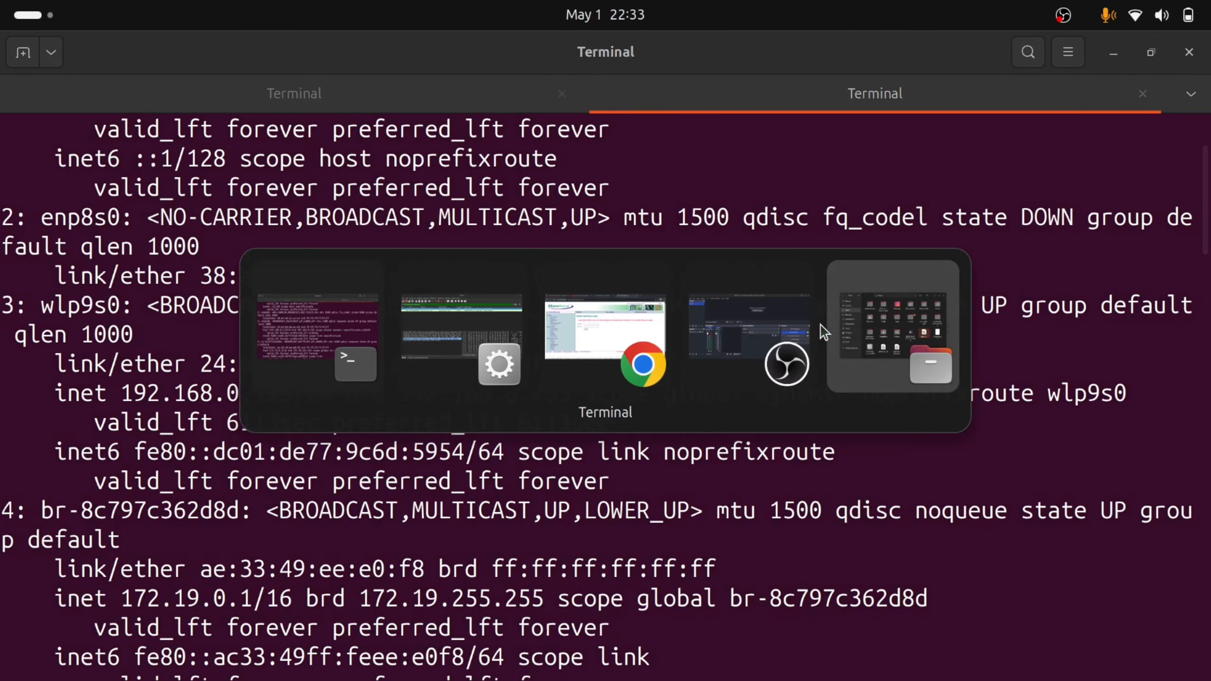
{"action": "key", "text": "alt+Tab"}
{"action": "key", "text": "alt+Tab"}
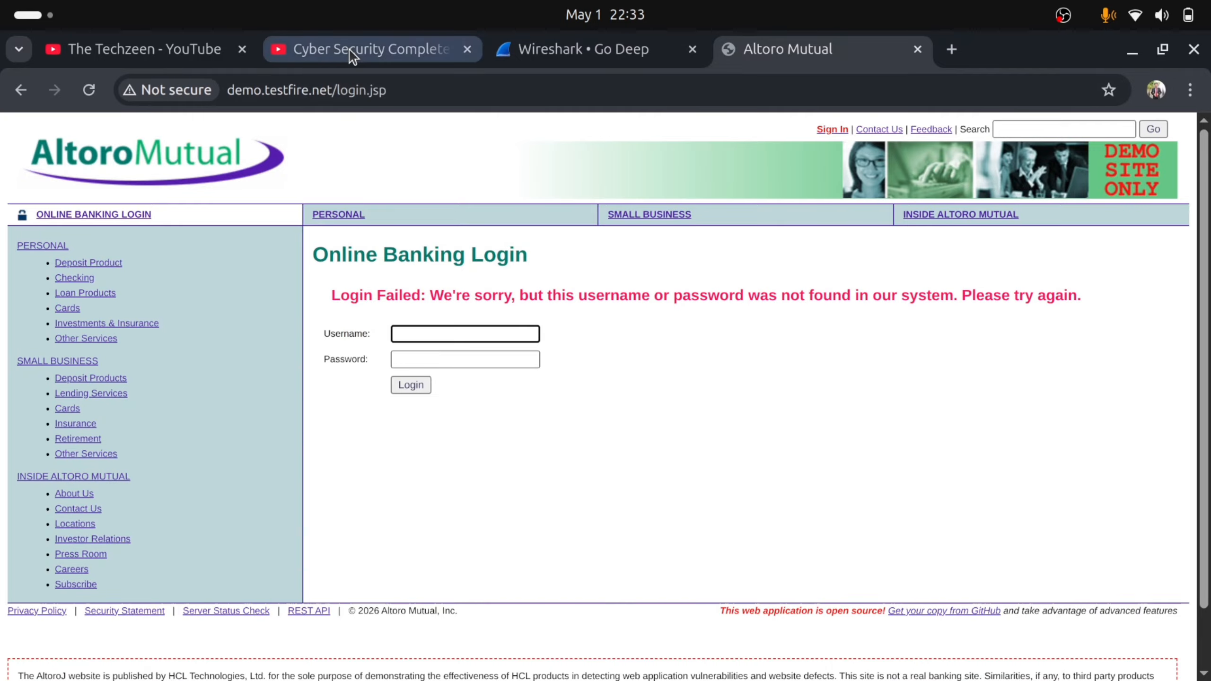
Step: Show the Cyber Security Complete Course playlist on YouTube and browse back to its first video
{"action": "left_click", "coordinate": [353, 49]}
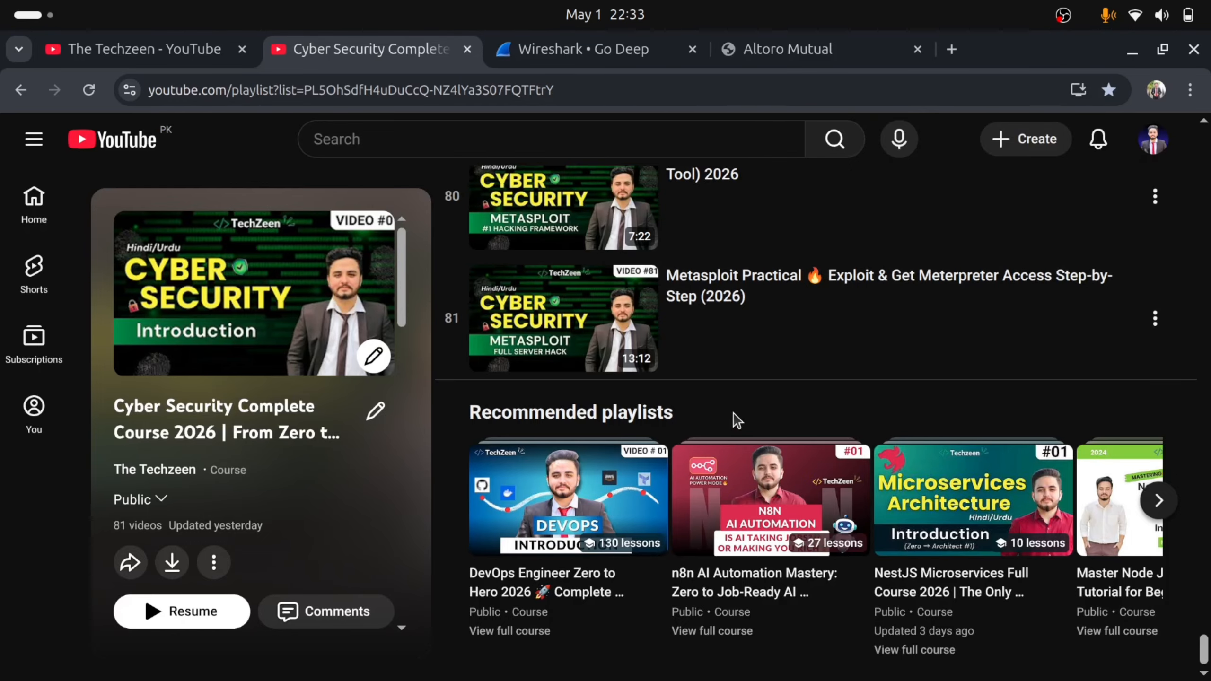
{"action": "scroll", "coordinate": [737, 420], "scroll_direction": "up", "scroll_amount": 20}
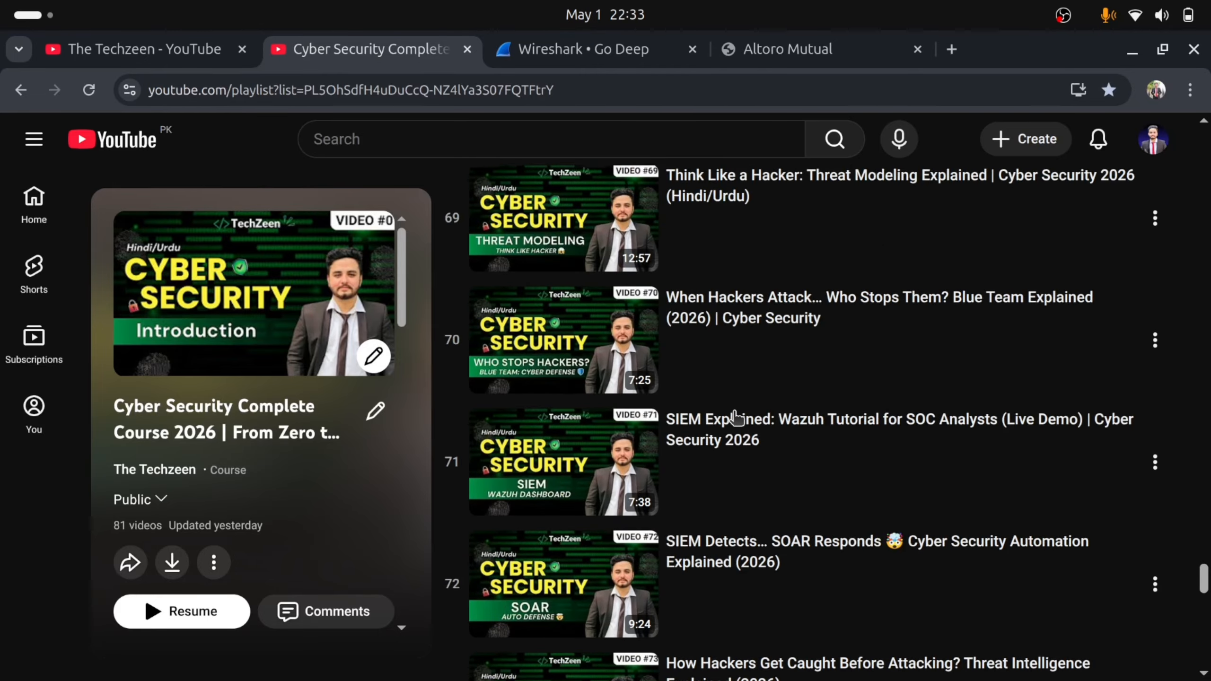
{"action": "scroll", "coordinate": [737, 419], "scroll_direction": "up", "scroll_amount": 20}
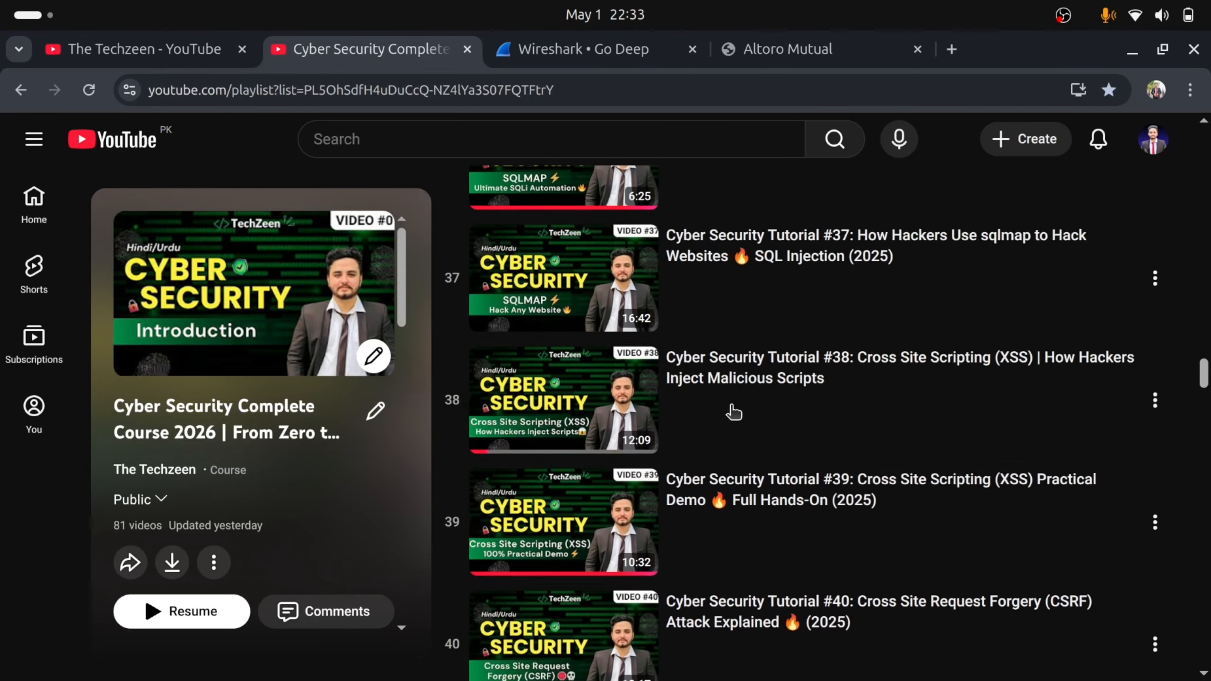
{"action": "scroll", "coordinate": [733, 407], "scroll_direction": "up", "scroll_amount": 20}
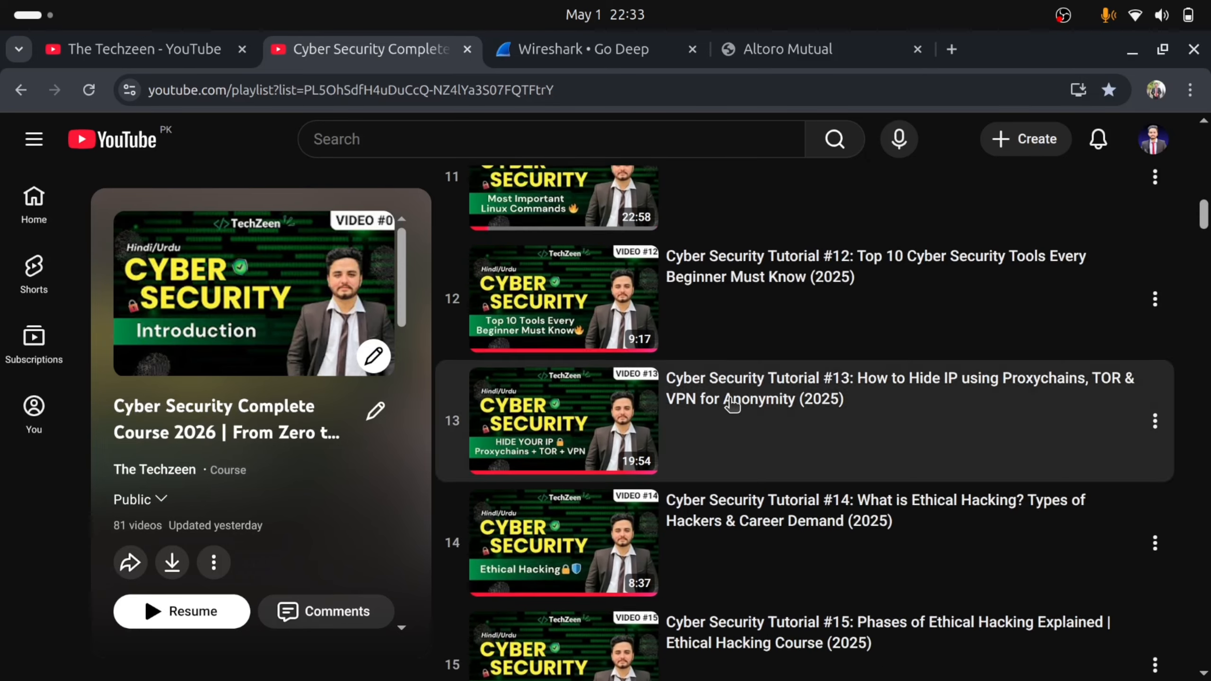
{"action": "scroll", "coordinate": [733, 405], "scroll_direction": "up", "scroll_amount": 6}
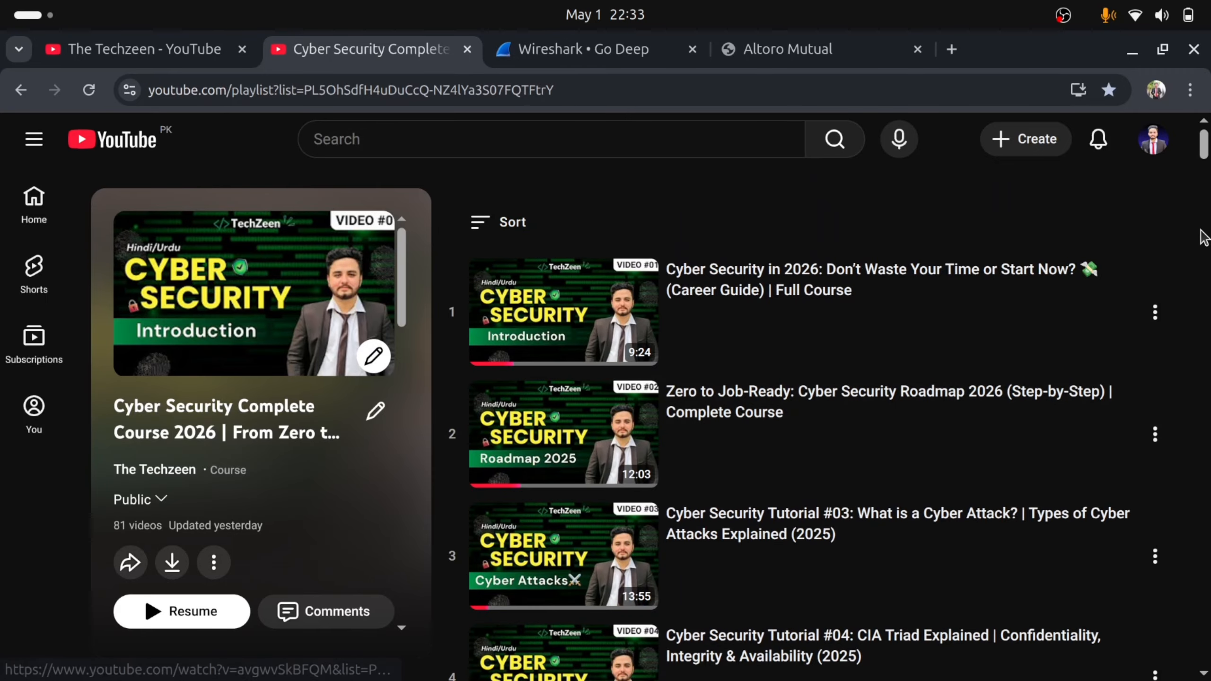